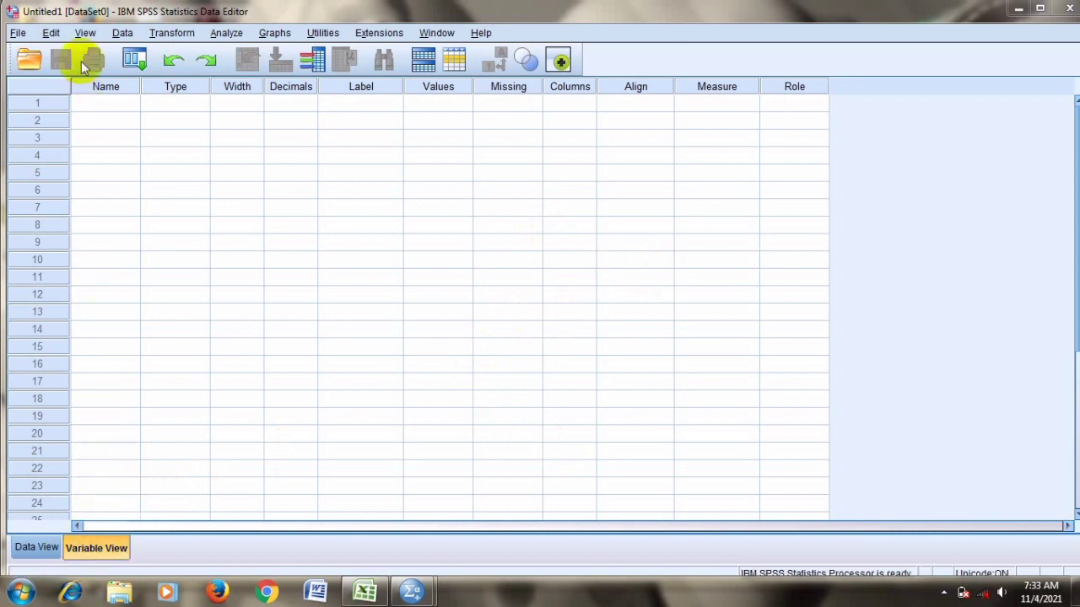
- Define a numeric variable named Postest with 0 decimals and the Scale measurement level
{"action": "left_click", "coordinate": [99, 108]}
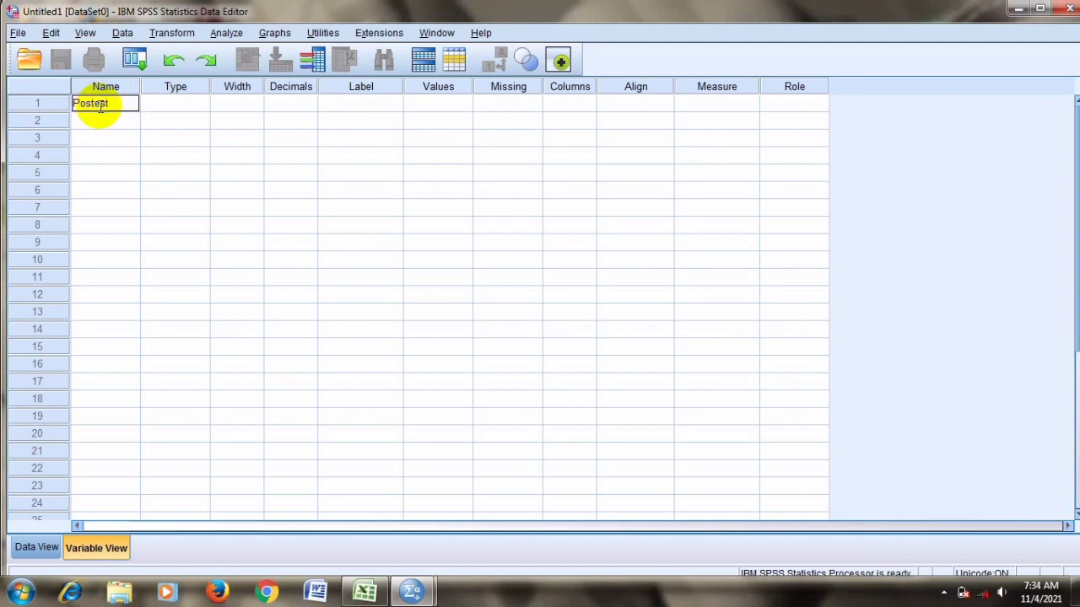
{"action": "type", "text": "Postest"}
{"action": "left_click", "coordinate": [150, 106]}
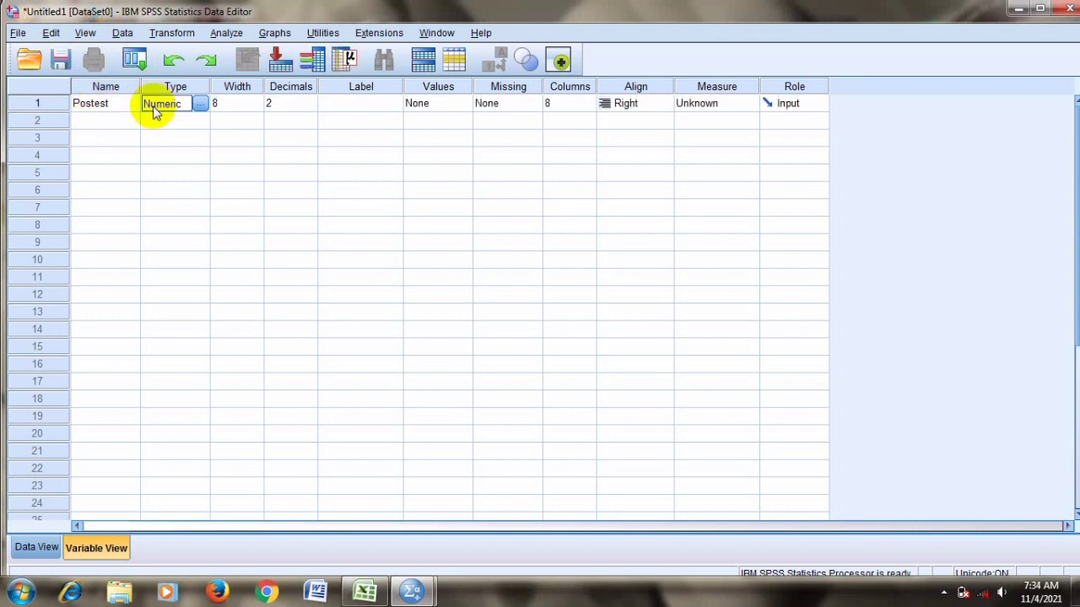
{"action": "left_click", "coordinate": [292, 105]}
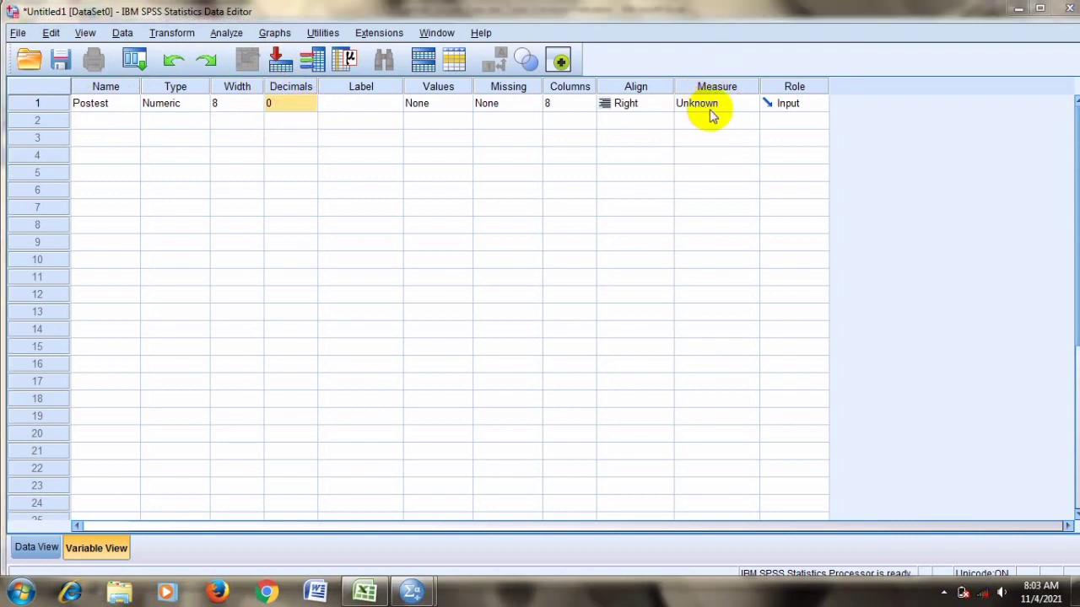
{"action": "left_click", "coordinate": [711, 110]}
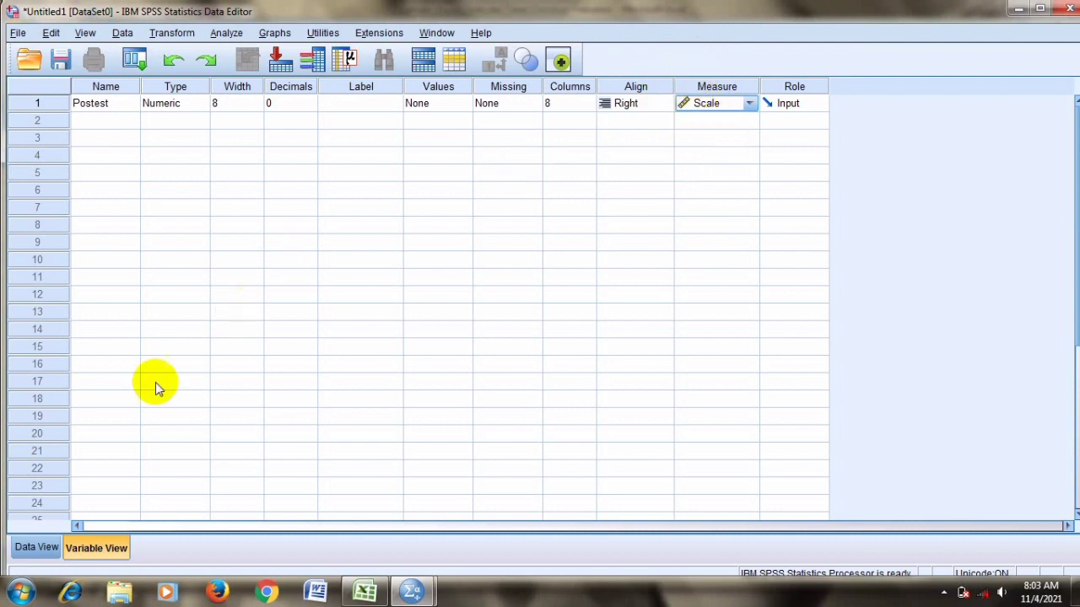
- Switch to the Excel workbook and copy the Post-test scores from column C of the Data A sheet
{"action": "left_click", "coordinate": [26, 552]}
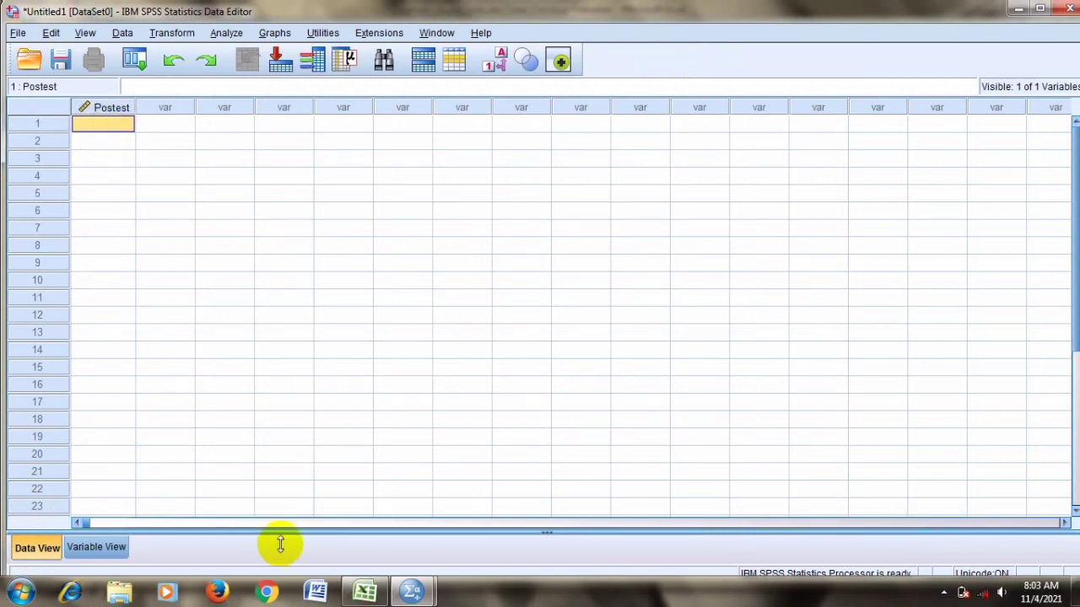
{"action": "mouse_move", "coordinate": [364, 591]}
{"action": "left_click", "coordinate": [346, 512]}
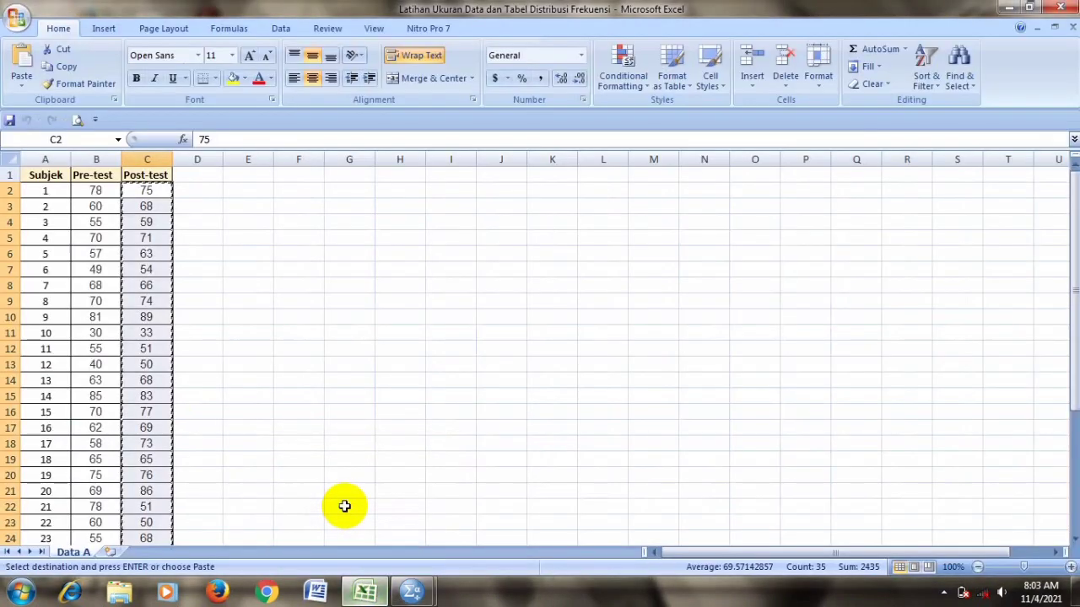
{"action": "right_click", "coordinate": [147, 223]}
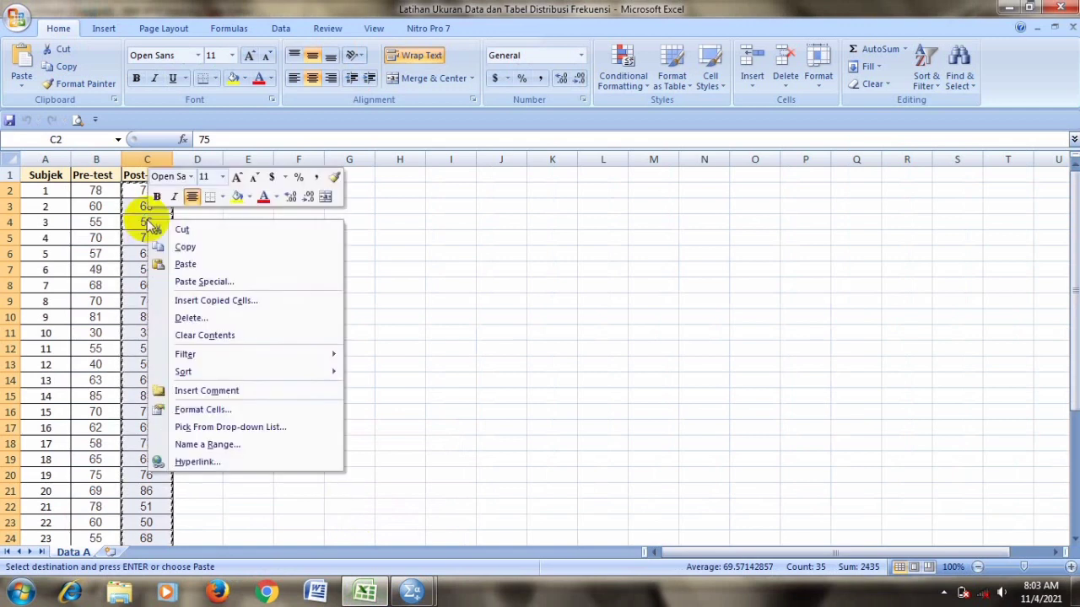
{"action": "key", "text": "Escape"}
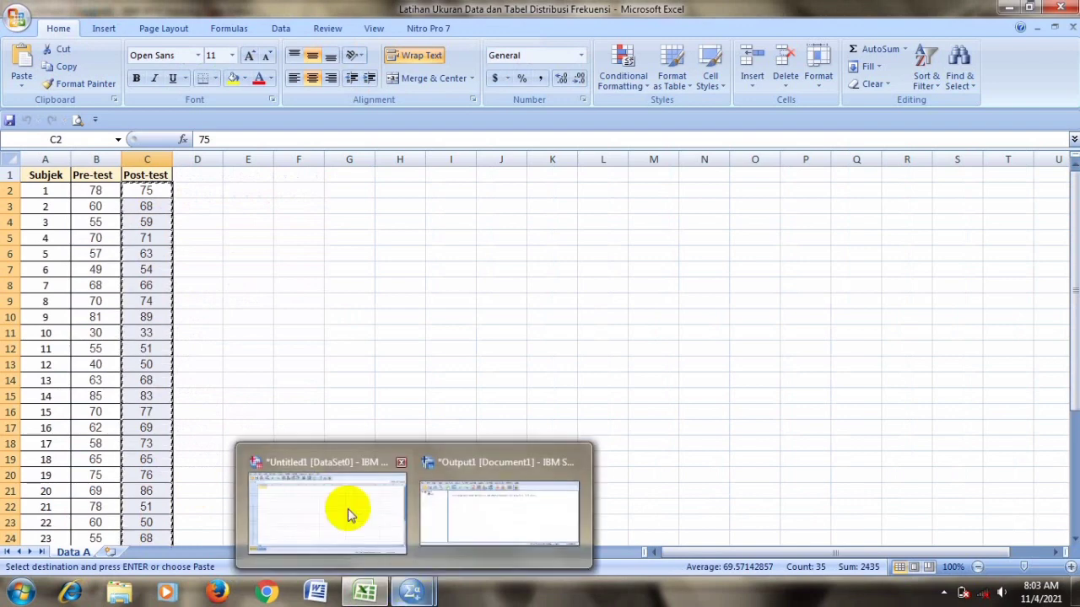
- Return to the SPSS dataset and paste the copied scores into the Postest column starting at case 1
{"action": "left_click", "coordinate": [340, 496]}
{"action": "left_click", "coordinate": [117, 127]}
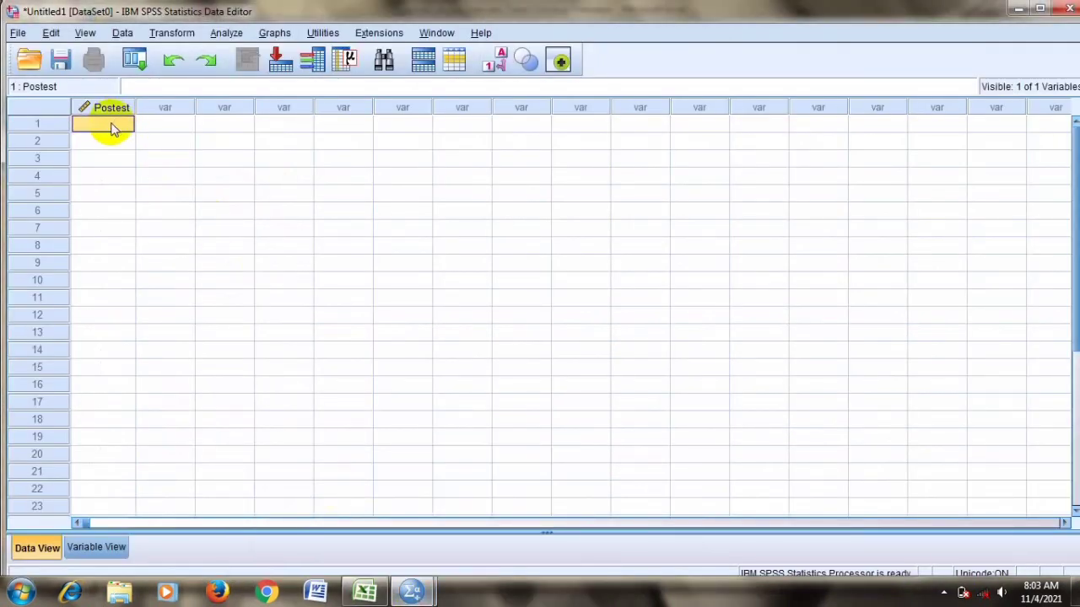
{"action": "right_click", "coordinate": [113, 129]}
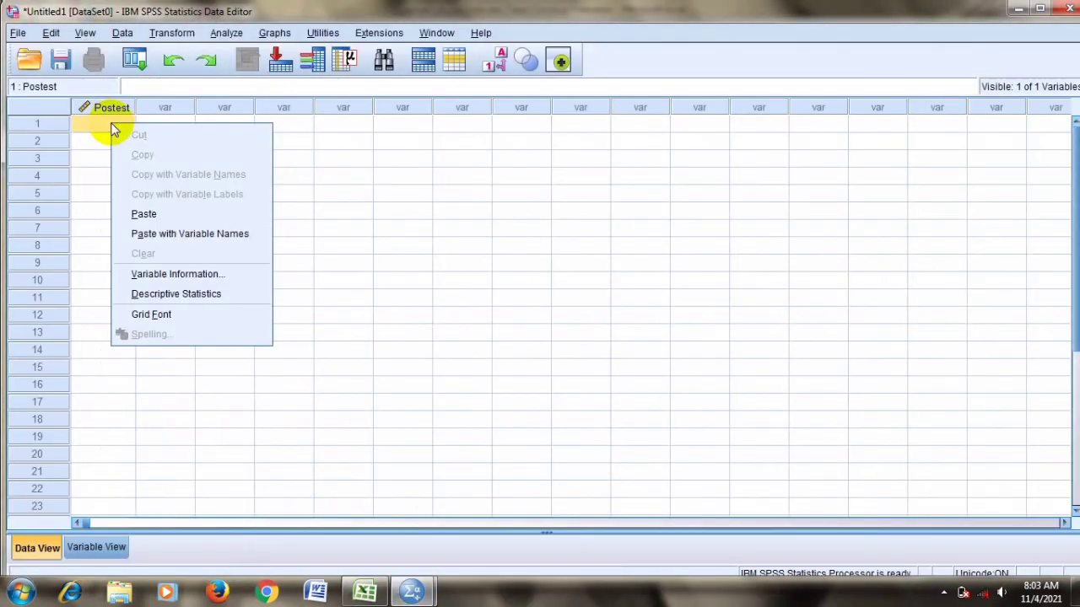
{"action": "left_click", "coordinate": [144, 213]}
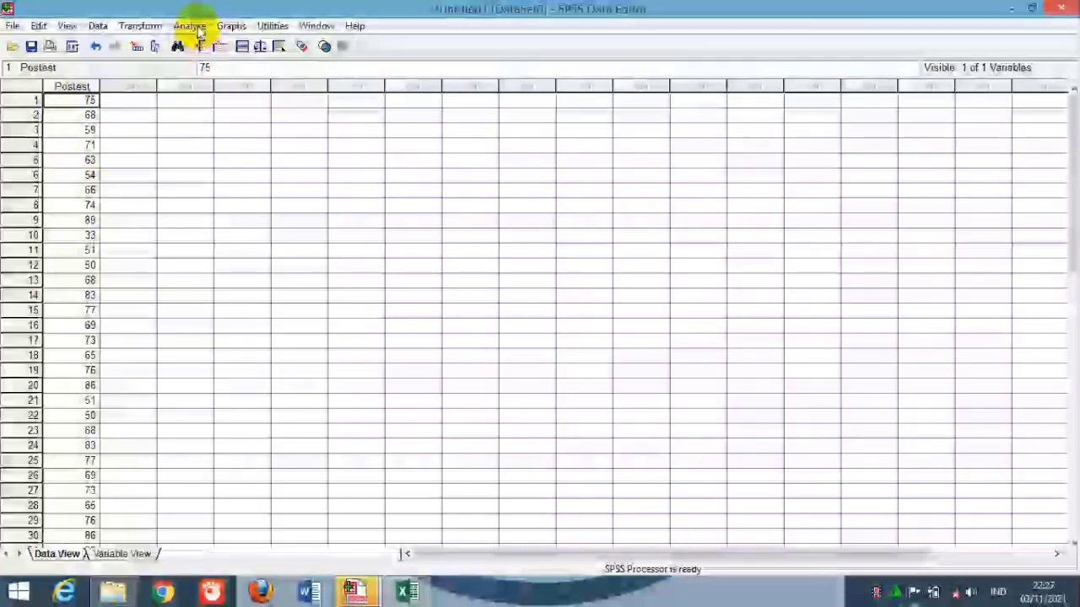
- Start a Frequencies analysis and add Postest as the variable to analyse
{"action": "left_click", "coordinate": [199, 30]}
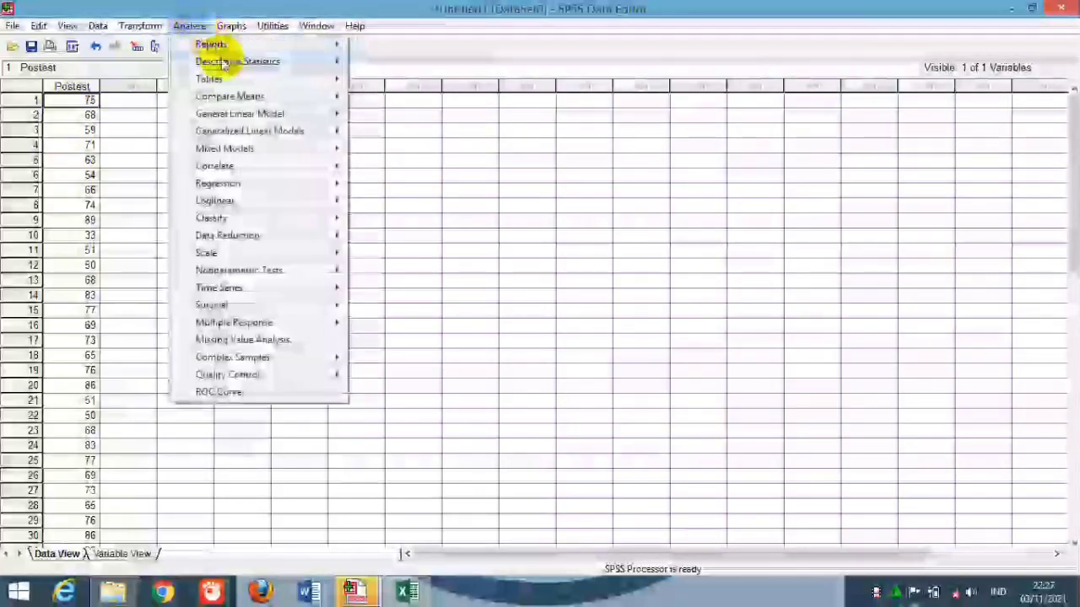
{"action": "mouse_move", "coordinate": [313, 63]}
{"action": "left_click", "coordinate": [393, 61]}
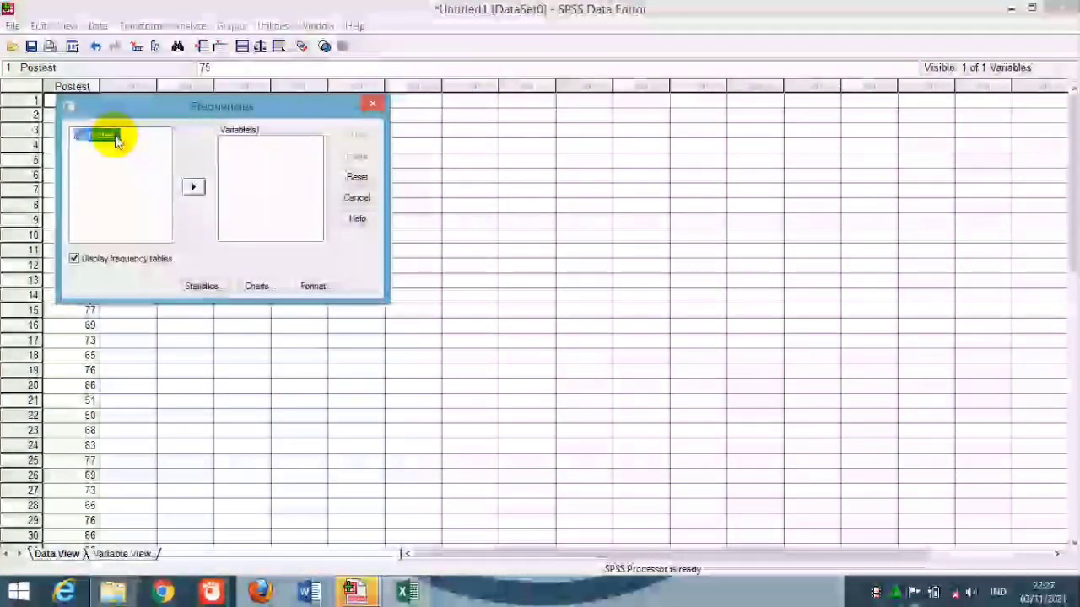
{"action": "left_click", "coordinate": [191, 188]}
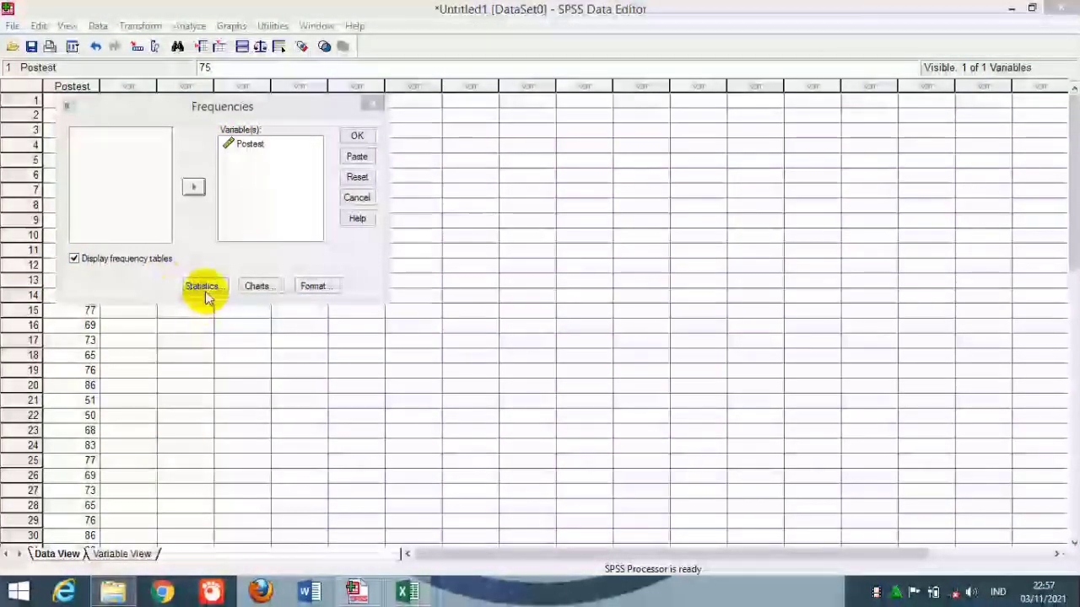
- Request the mean, median, mode and sum in the Frequencies statistics
{"action": "left_click", "coordinate": [204, 288]}
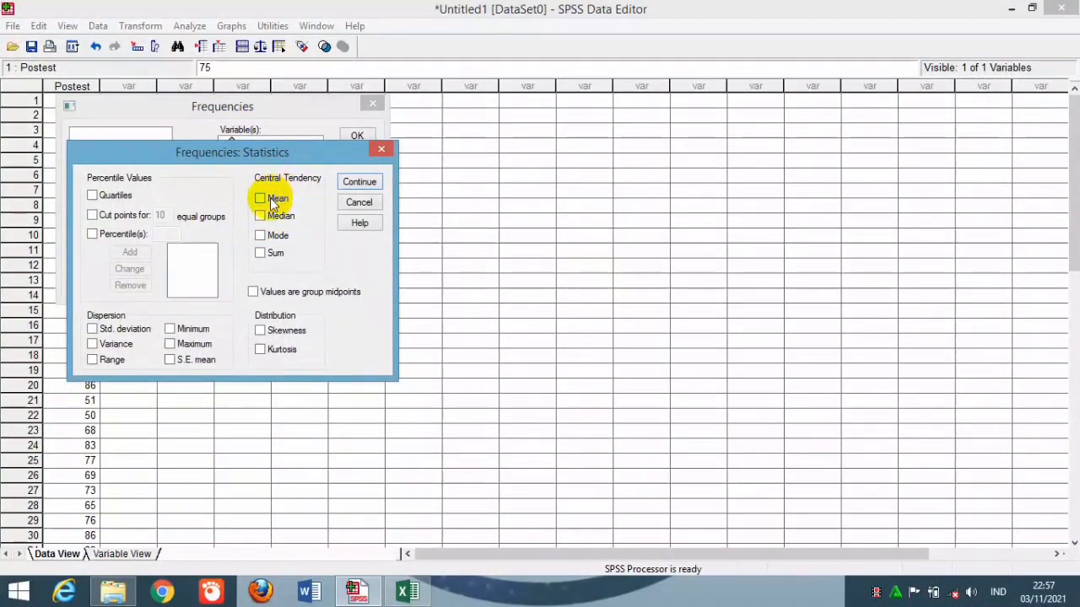
{"action": "left_click", "coordinate": [270, 197]}
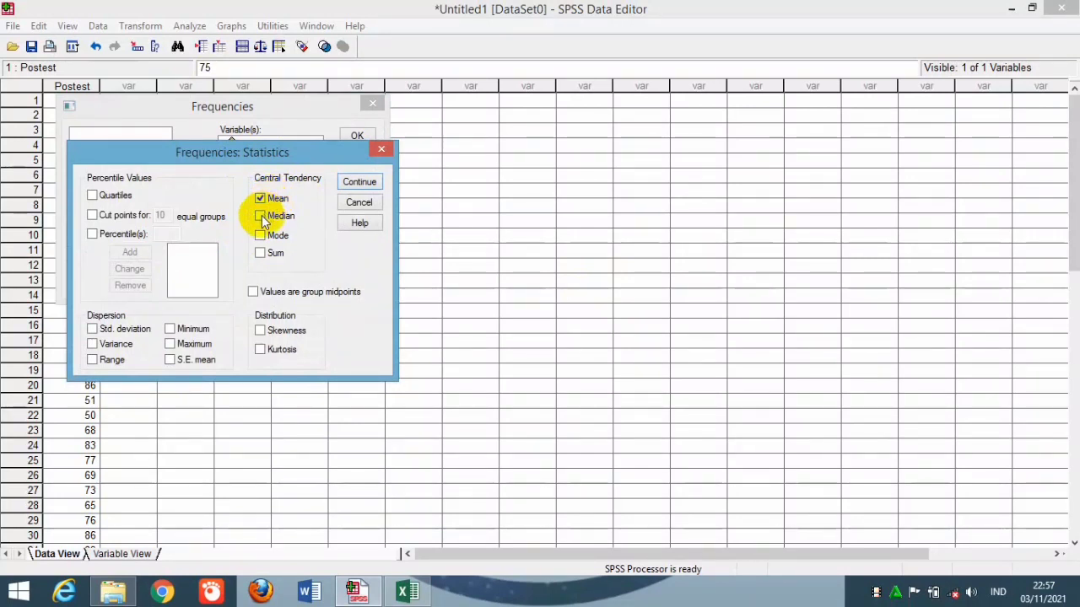
{"action": "left_click", "coordinate": [263, 218]}
{"action": "left_click", "coordinate": [262, 236]}
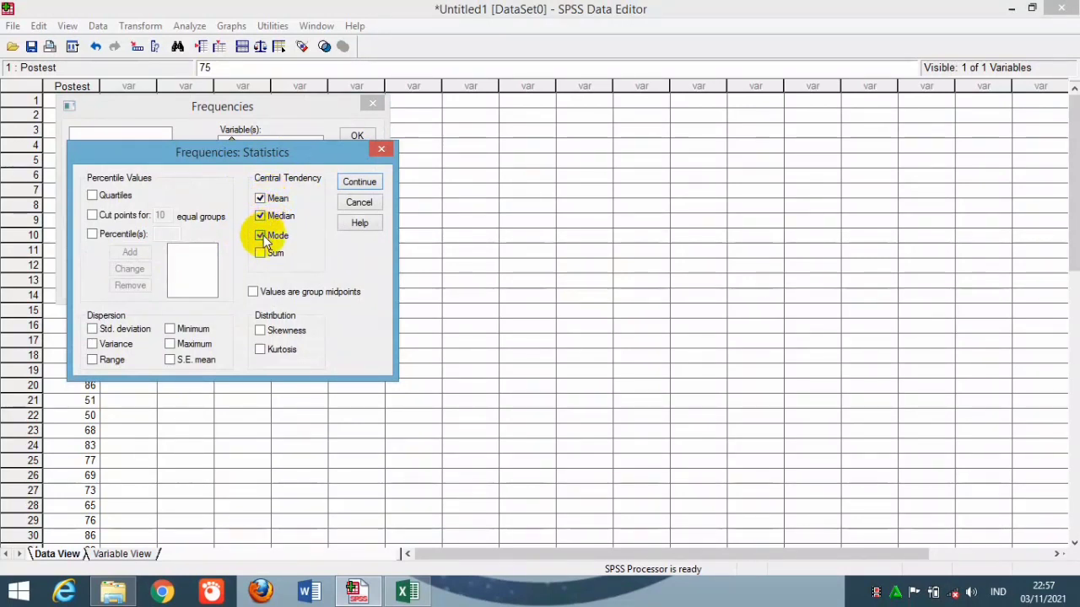
{"action": "left_click", "coordinate": [264, 254]}
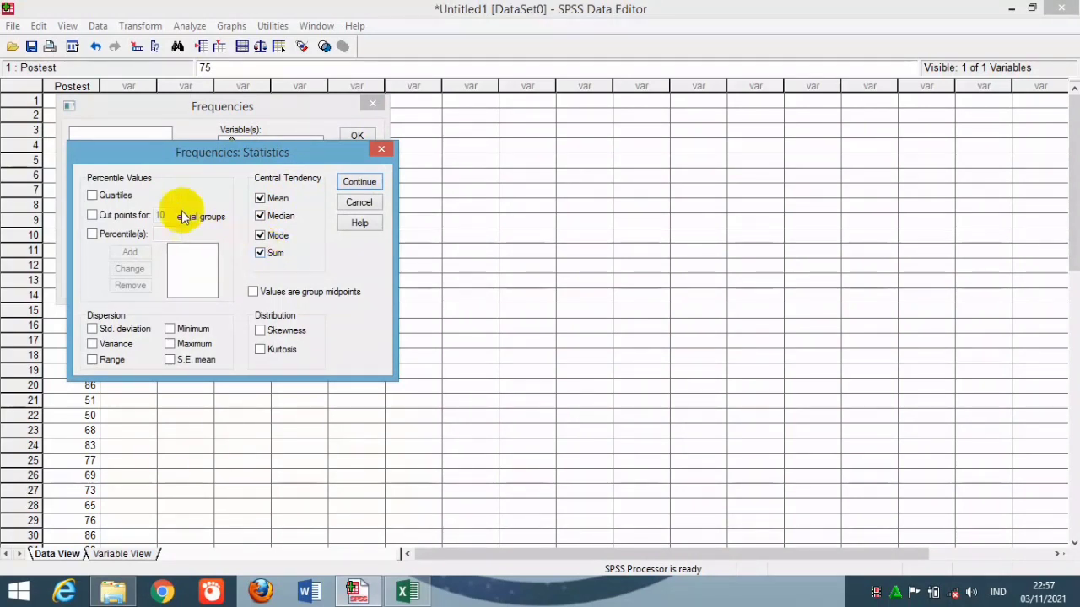
- Request quartiles, cut points for 10 equal groups, and the percentiles 10, 20 and 30
{"action": "left_click", "coordinate": [101, 215]}
{"action": "left_click", "coordinate": [96, 236]}
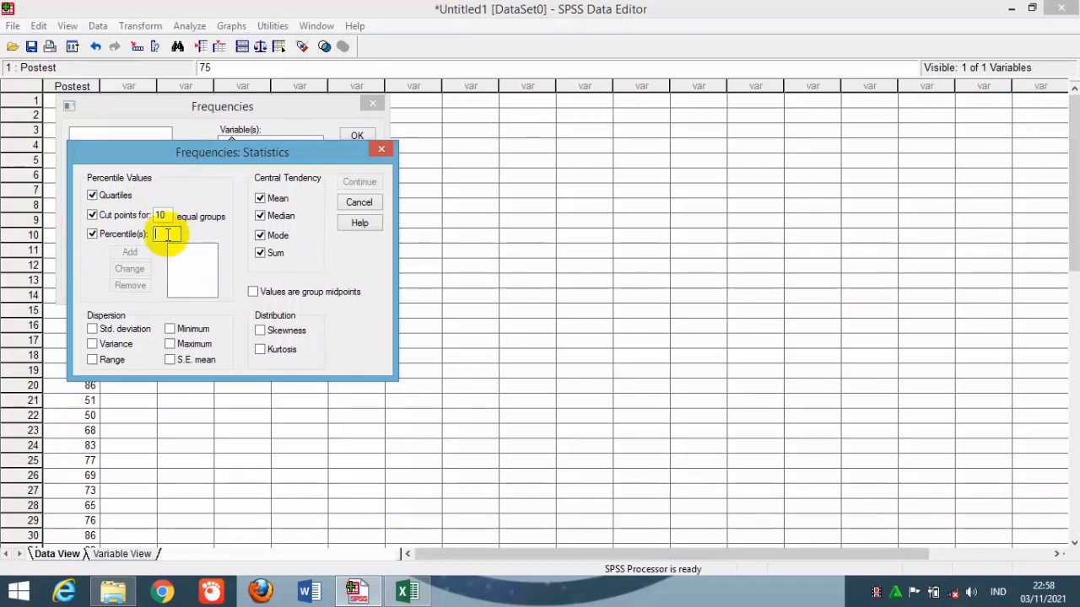
{"action": "type", "text": "0"}
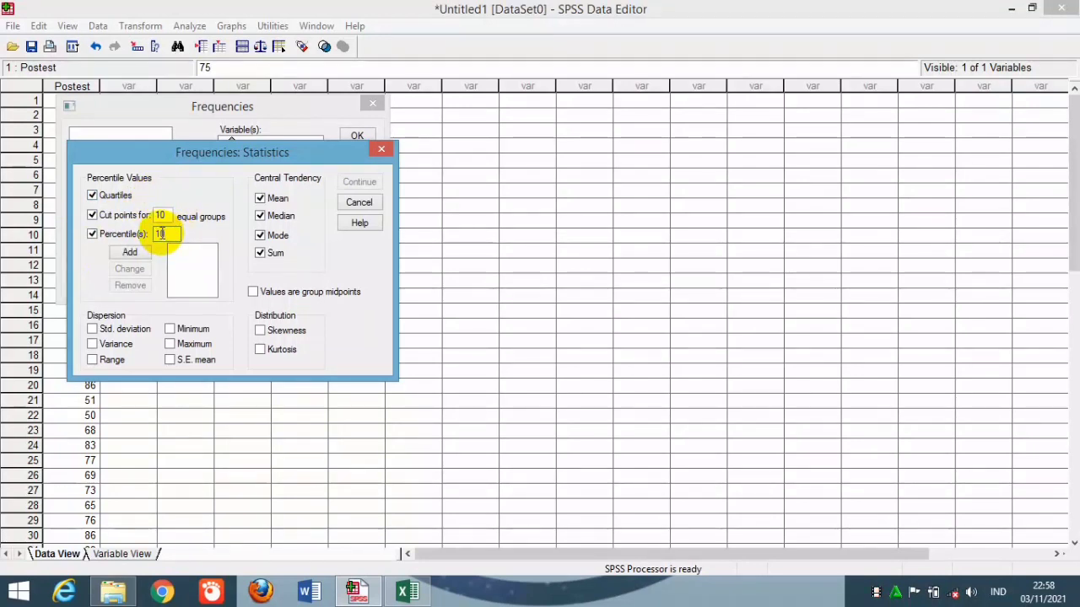
{"action": "left_click", "coordinate": [130, 251]}
{"action": "left_click", "coordinate": [156, 238]}
{"action": "type", "text": "20"}
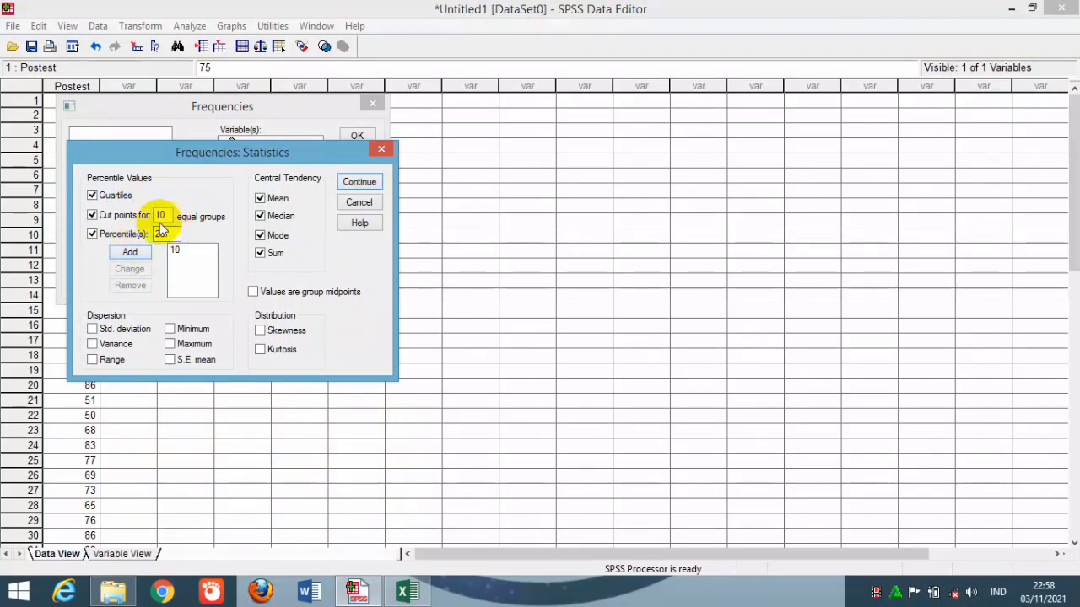
{"action": "left_click", "coordinate": [130, 252]}
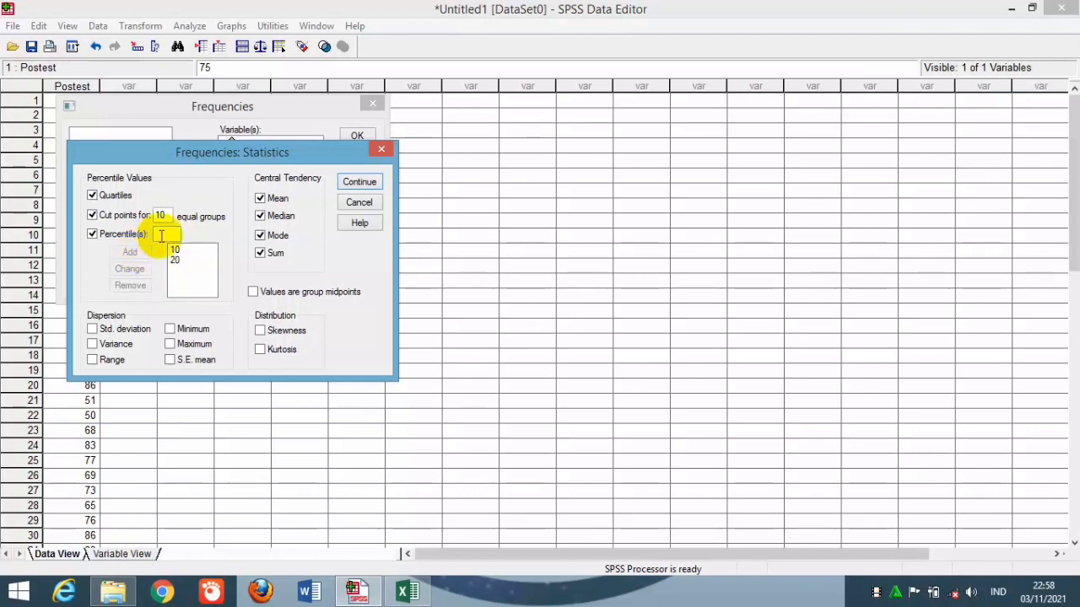
{"action": "left_click", "coordinate": [161, 234]}
{"action": "type", "text": "30"}
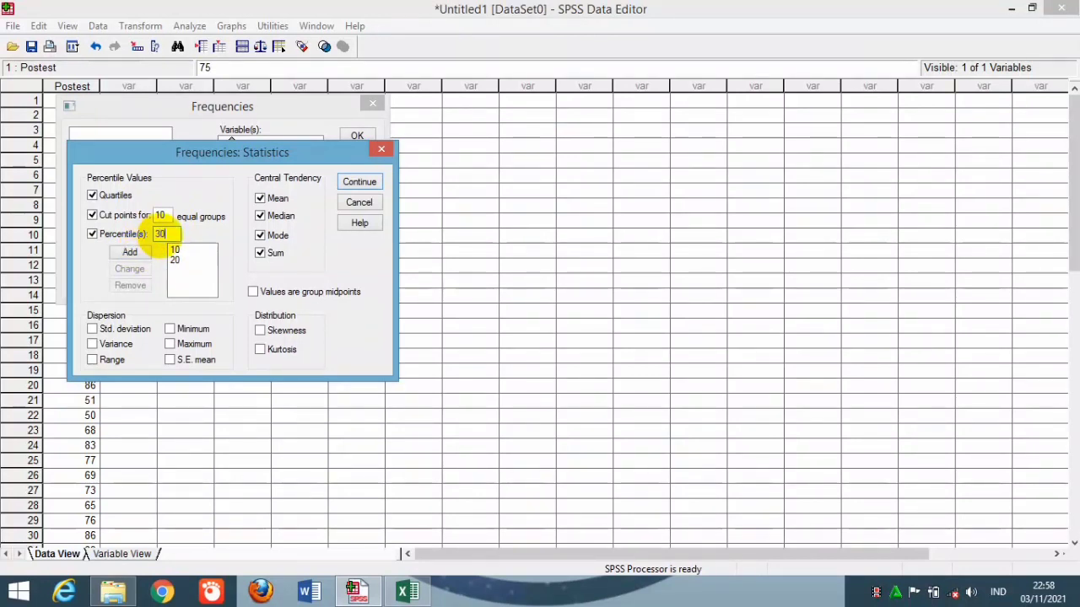
{"action": "left_click", "coordinate": [135, 252]}
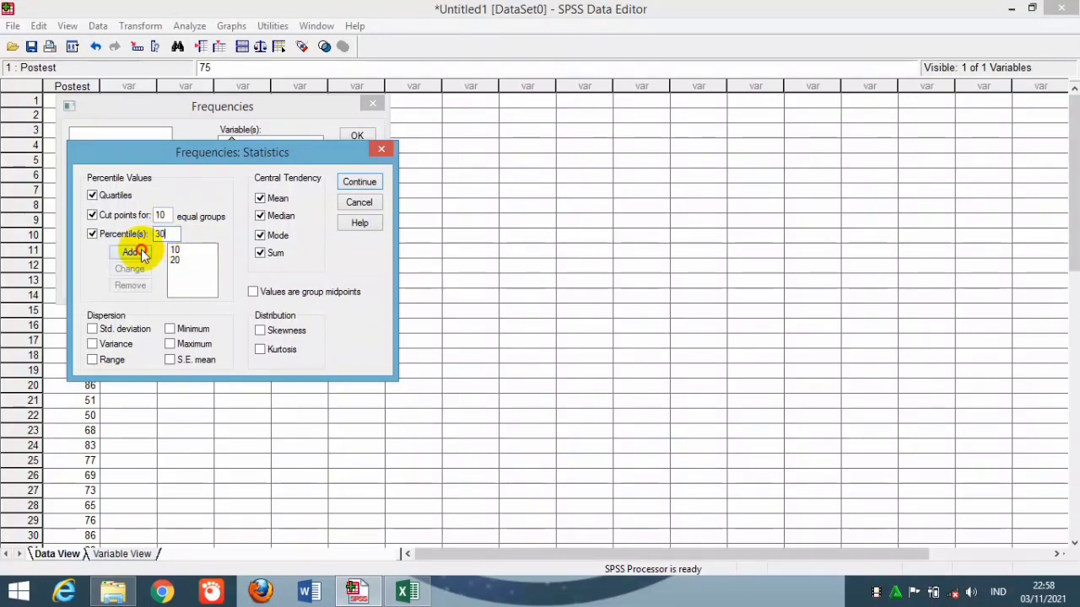
- Include standard deviation, variance, range, minimum, maximum and S.E. mean, and run the Frequencies analysis
{"action": "left_click", "coordinate": [92, 330]}
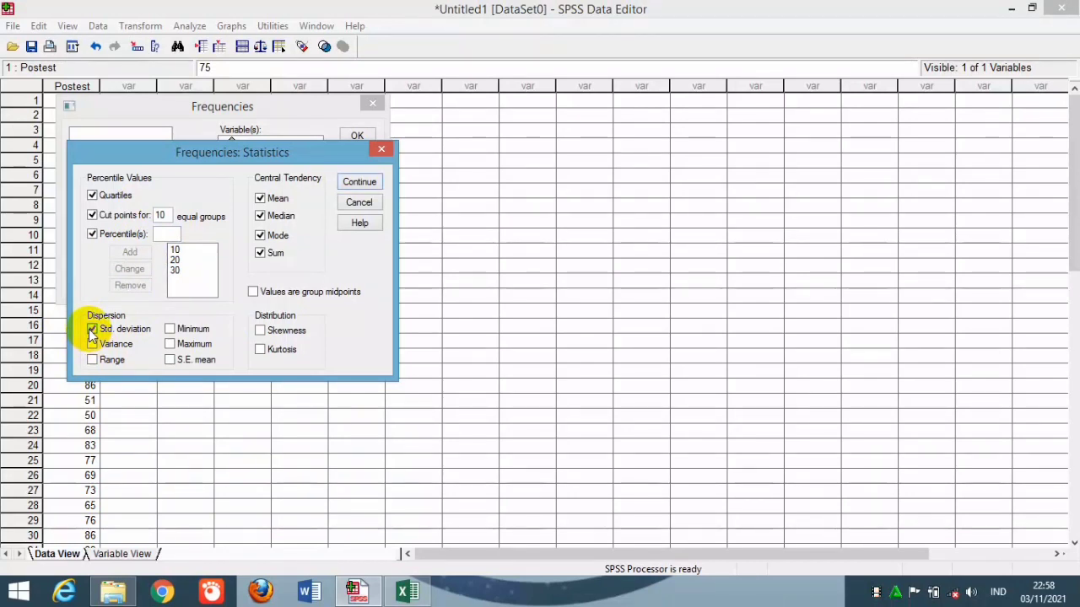
{"action": "left_click", "coordinate": [92, 344]}
{"action": "left_click", "coordinate": [92, 359]}
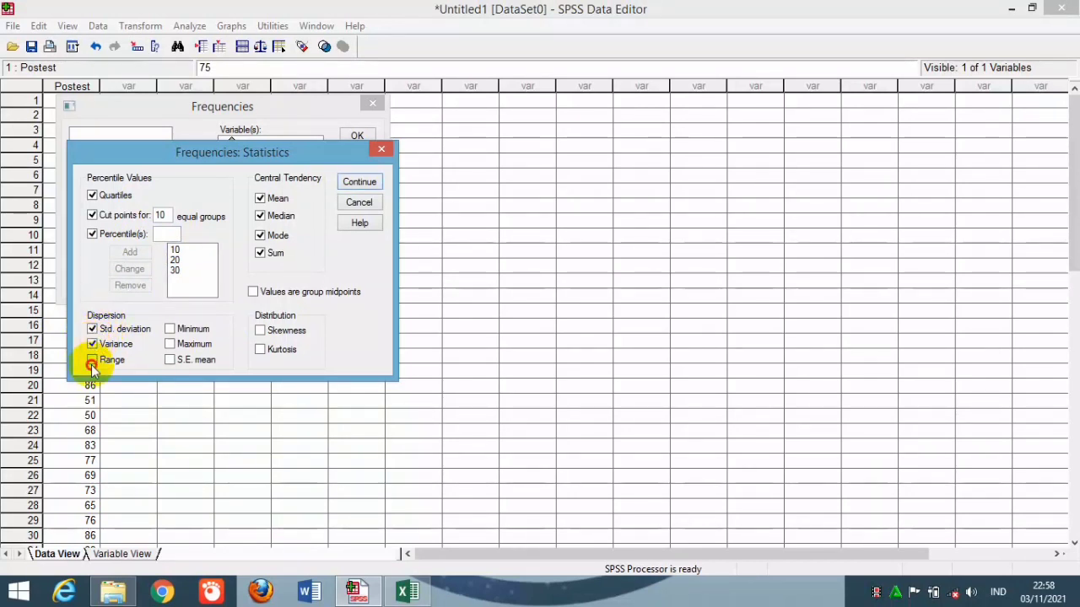
{"action": "left_click", "coordinate": [169, 329]}
{"action": "left_click", "coordinate": [170, 344]}
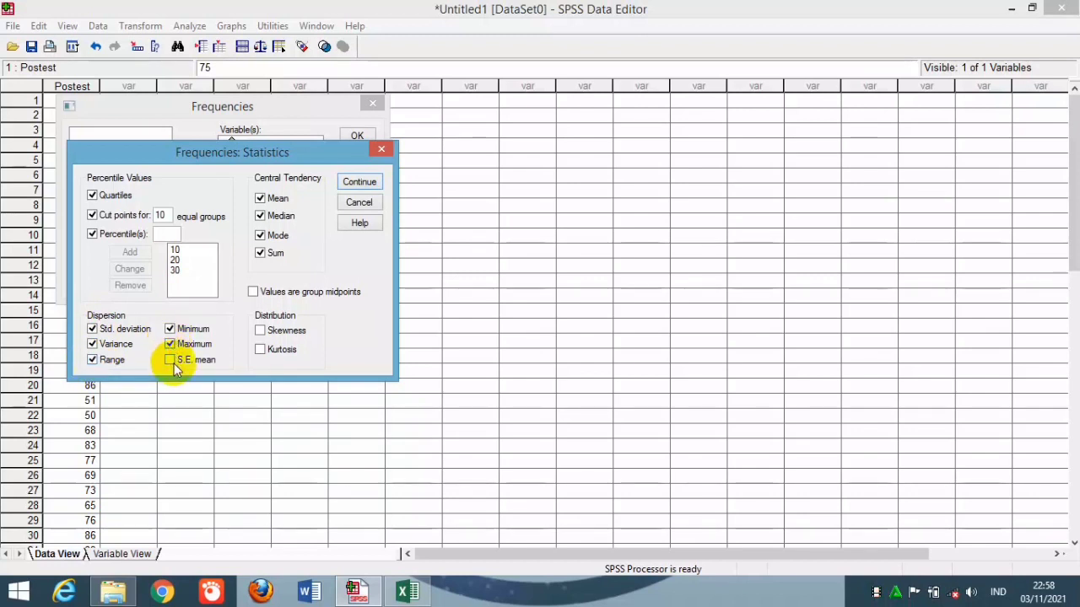
{"action": "left_click", "coordinate": [172, 361]}
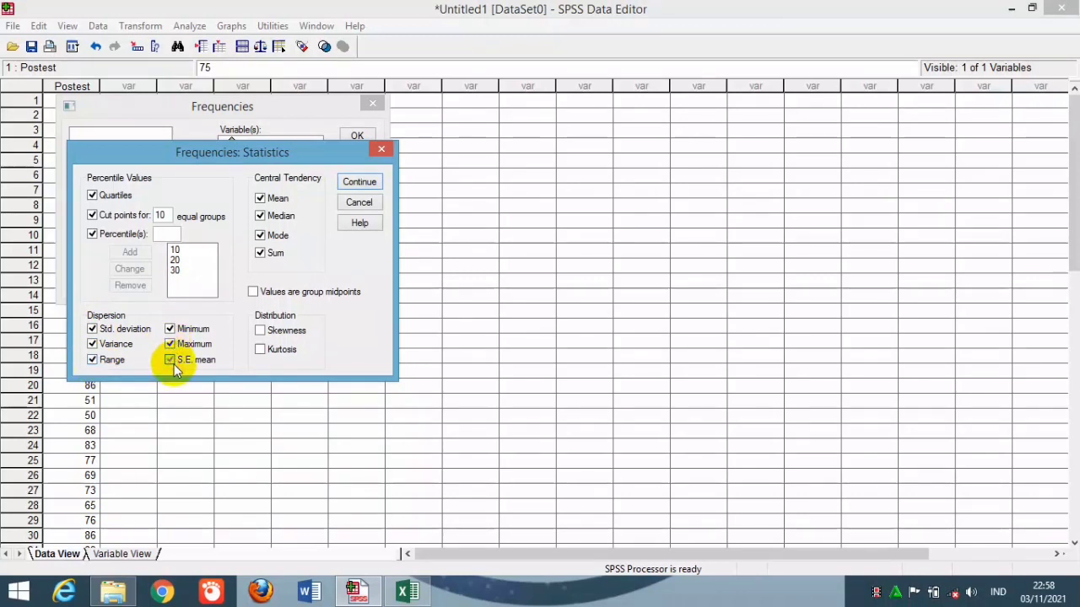
{"action": "left_click", "coordinate": [359, 183]}
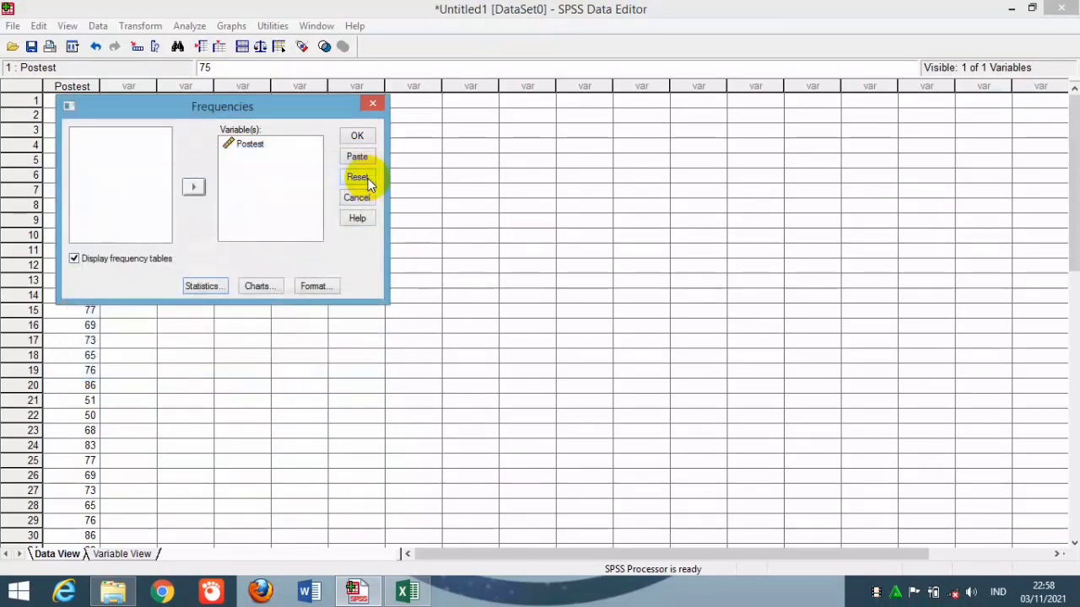
{"action": "left_click", "coordinate": [363, 133]}
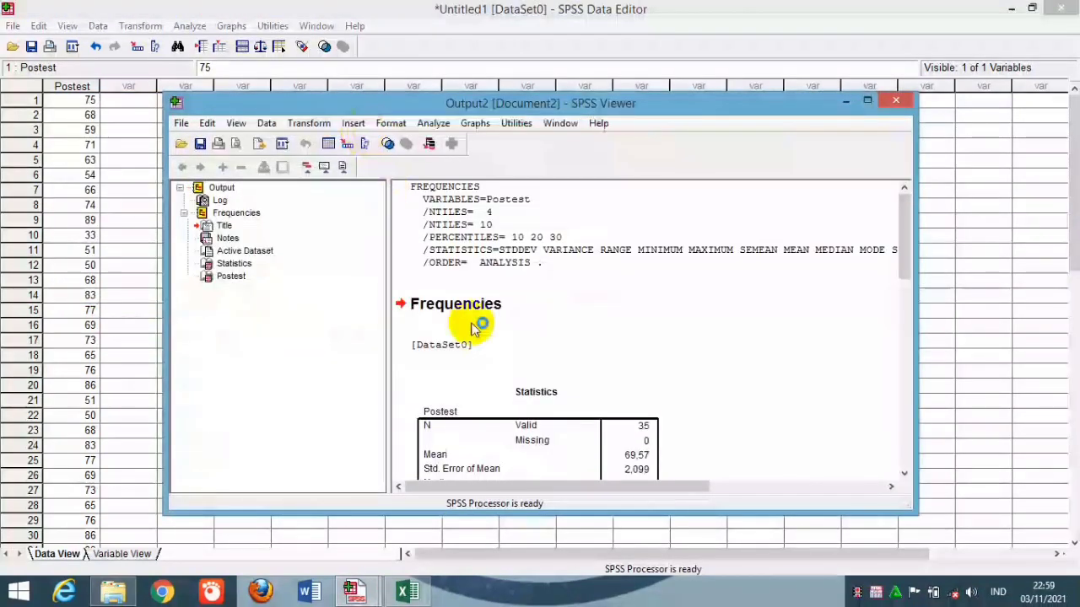
- Review the Postest statistics table in the output, from the mean down to the percentiles
{"action": "left_click", "coordinate": [903, 234]}
{"action": "left_click_drag", "start_coordinate": [903, 235], "coordinate": [906, 284]}
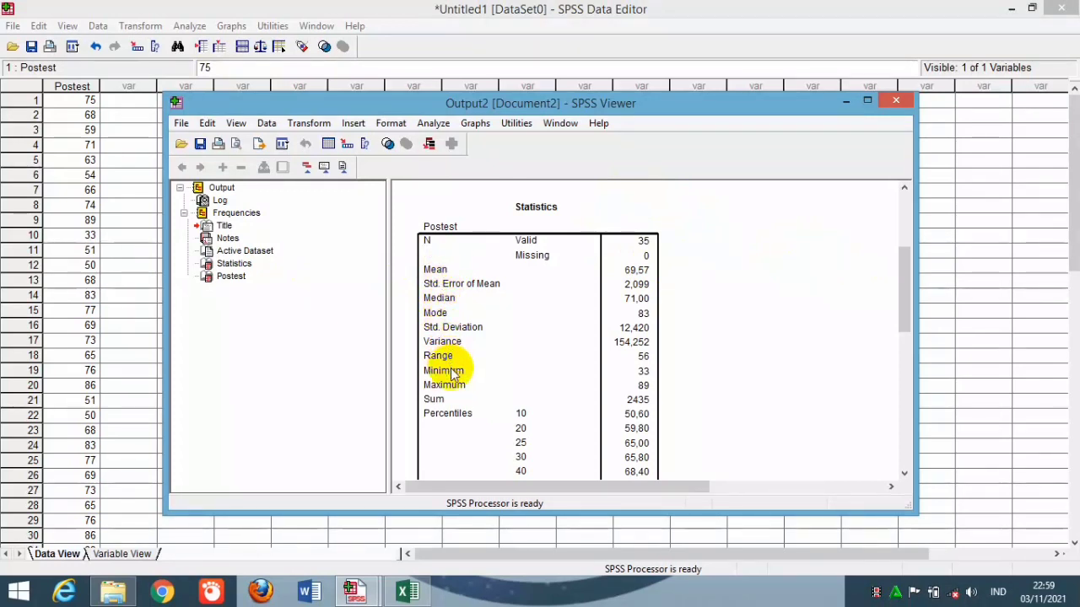
{"action": "left_click_drag", "start_coordinate": [907, 290], "coordinate": [885, 306]}
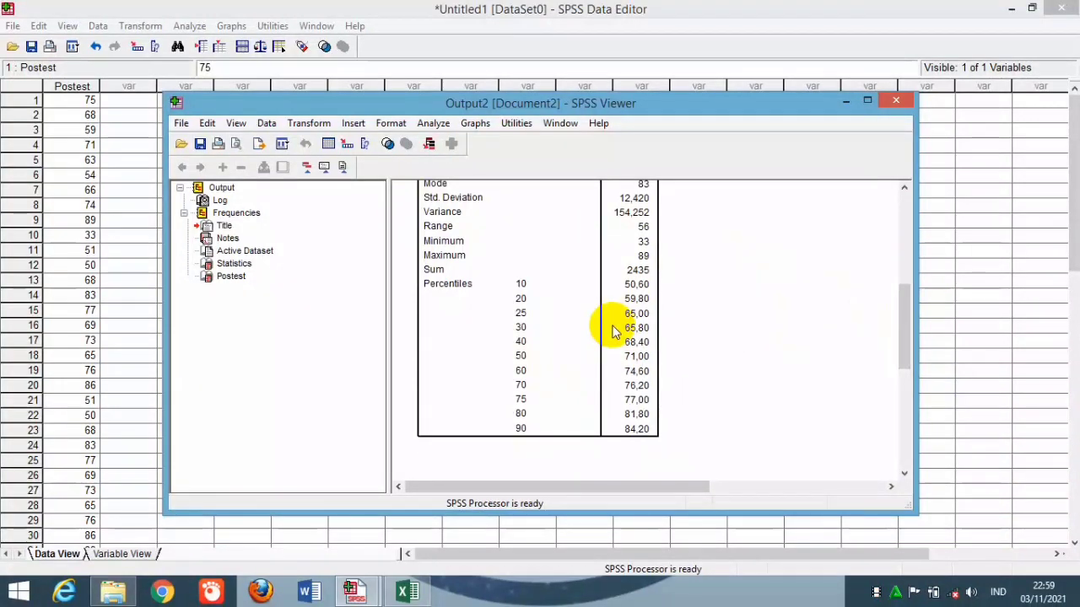
- Switch to the Word document and review the statistics table and the class count, class length and interval calculations under Tabel Distribusi
{"action": "left_click", "coordinate": [309, 593]}
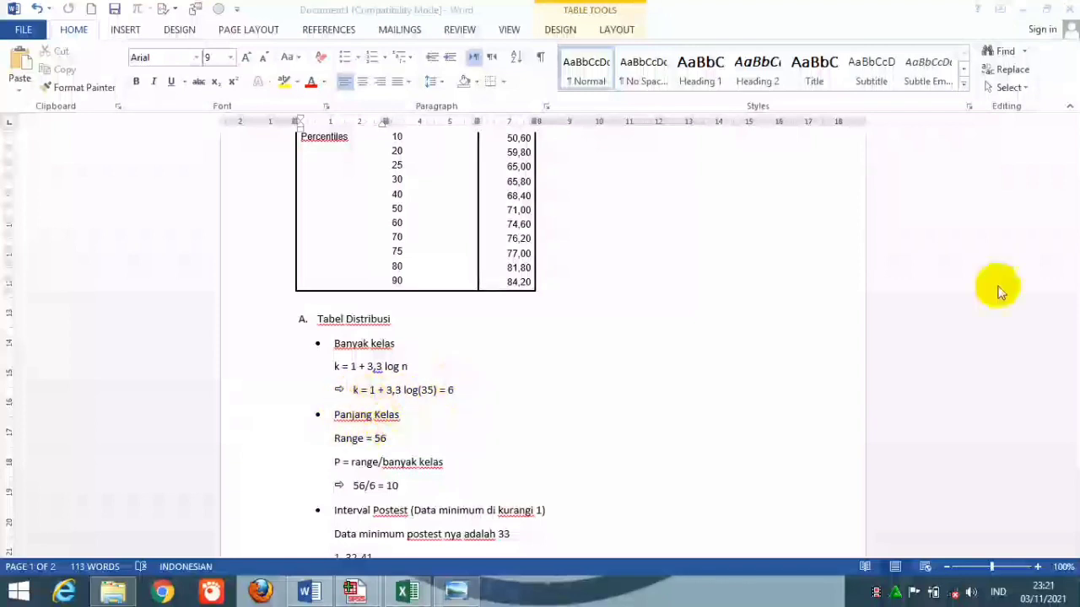
{"action": "left_click_drag", "start_coordinate": [1071, 287], "coordinate": [1074, 254]}
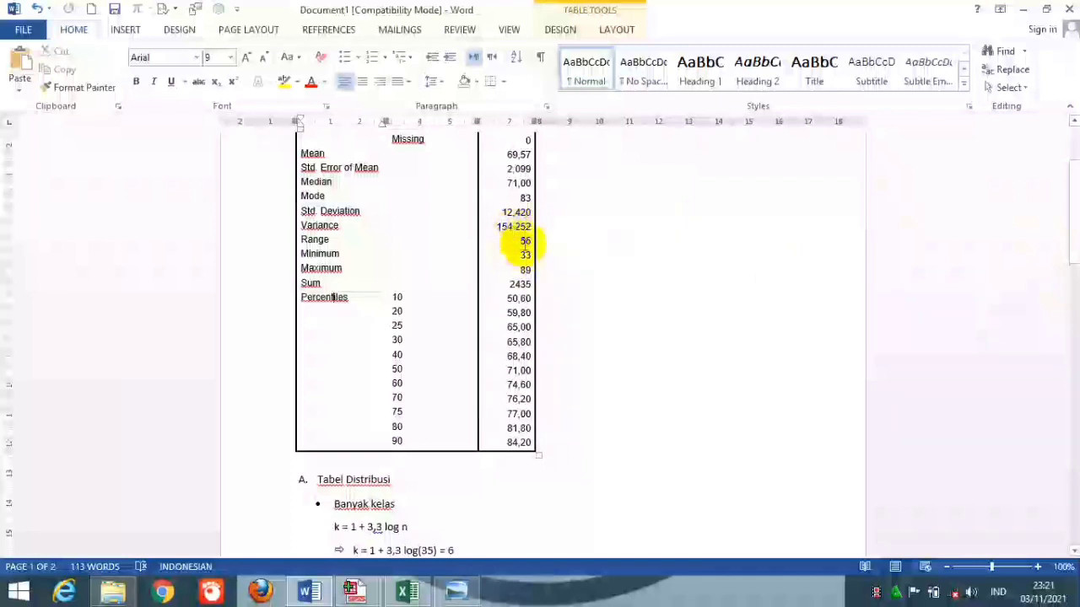
{"action": "left_click_drag", "start_coordinate": [1071, 211], "coordinate": [1070, 263]}
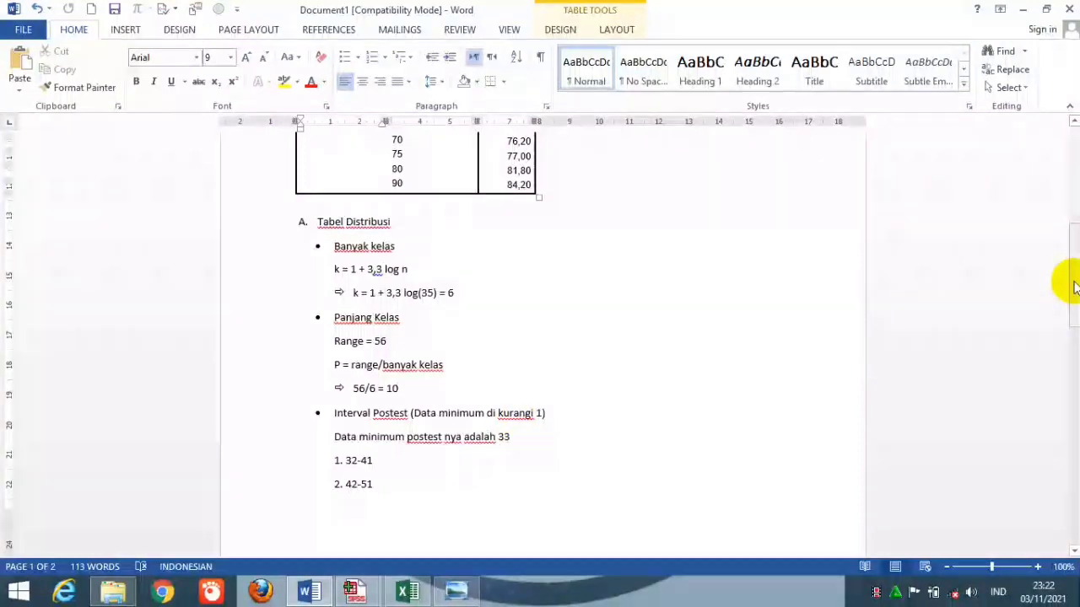
- Switch to the SPSS Data Editor and choose Postest as the input variable for Recode into Different Variables
{"action": "left_click_drag", "start_coordinate": [1070, 281], "coordinate": [1068, 212]}
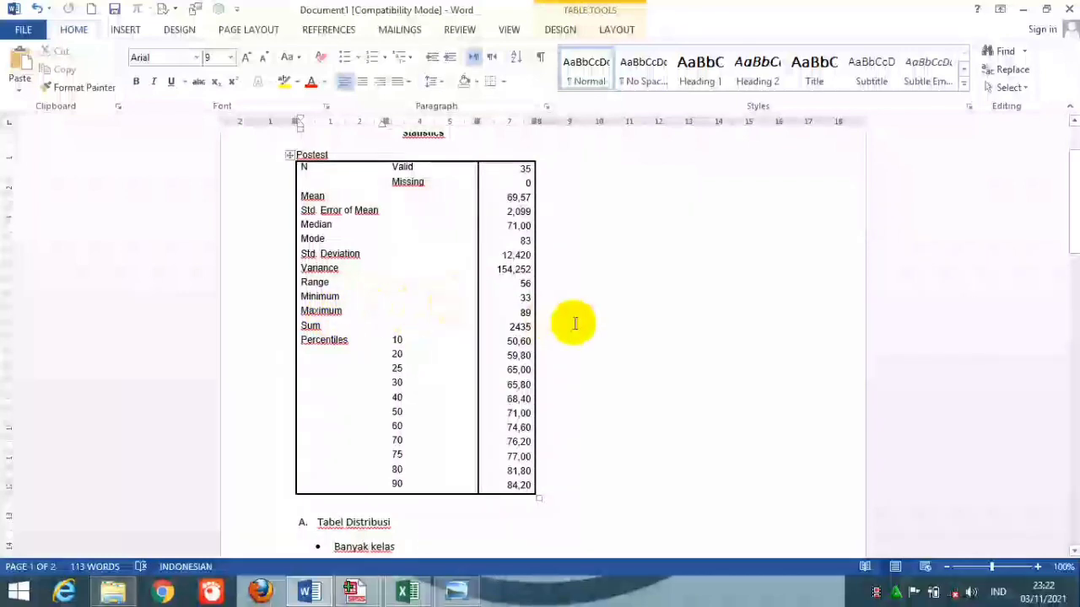
{"action": "left_click_drag", "start_coordinate": [1074, 228], "coordinate": [1074, 332]}
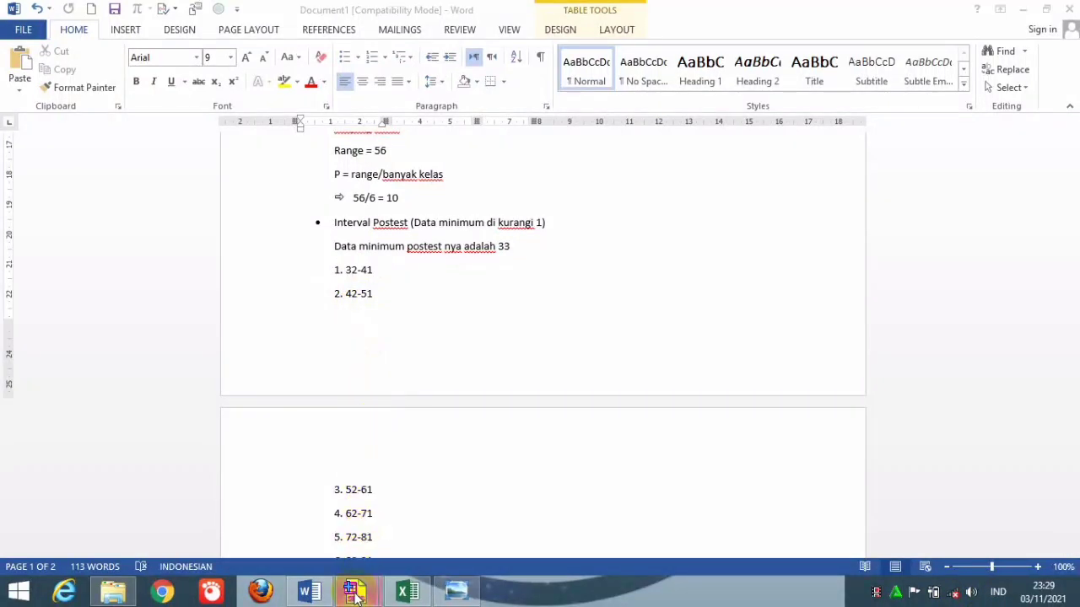
{"action": "mouse_move", "coordinate": [354, 589]}
{"action": "left_click", "coordinate": [304, 528]}
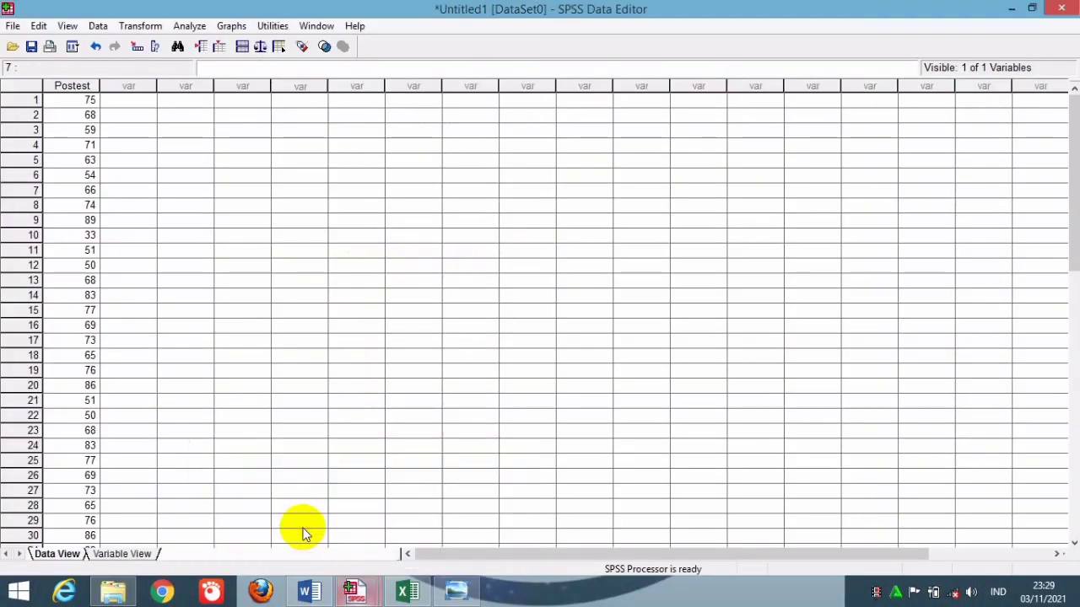
{"action": "left_click", "coordinate": [140, 26]}
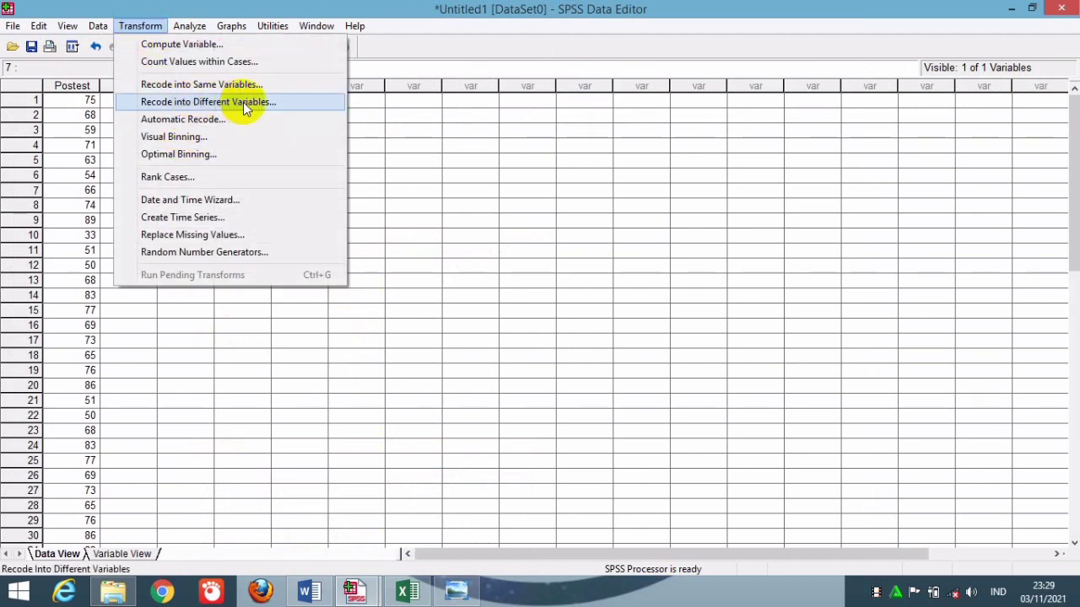
{"action": "left_click", "coordinate": [268, 101]}
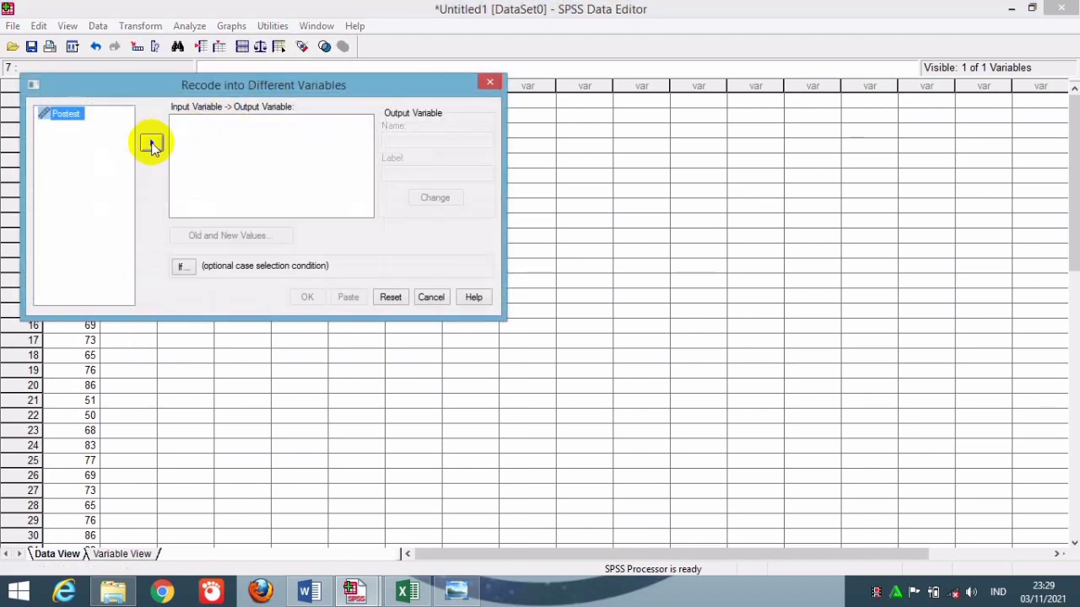
{"action": "left_click", "coordinate": [152, 144]}
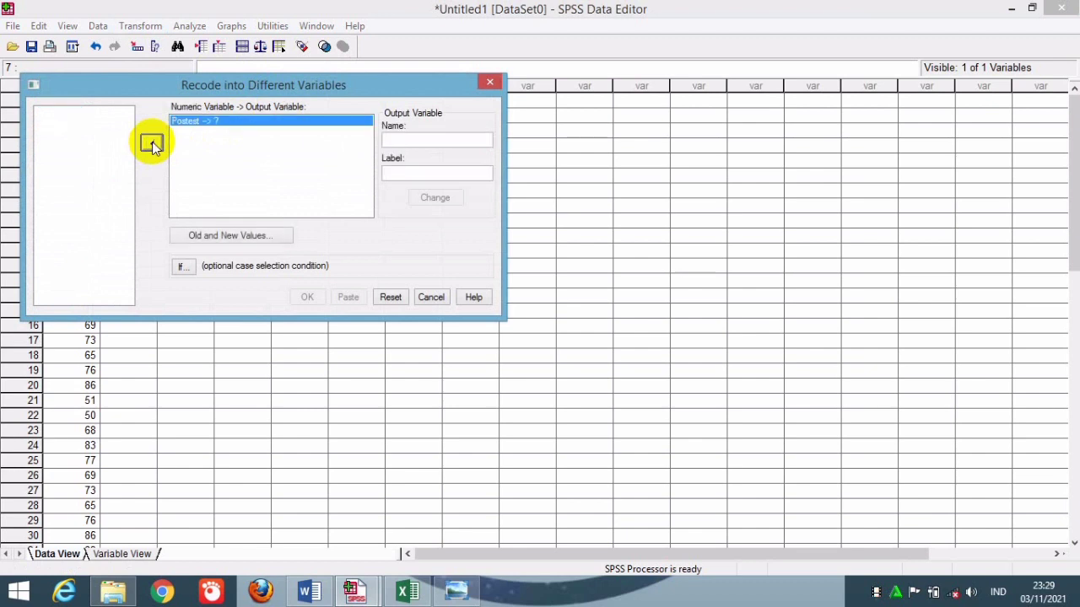
- Name the output variable Postestinter, label it IntervalPostest, and apply it to the Postest recode
{"action": "left_click", "coordinate": [403, 139]}
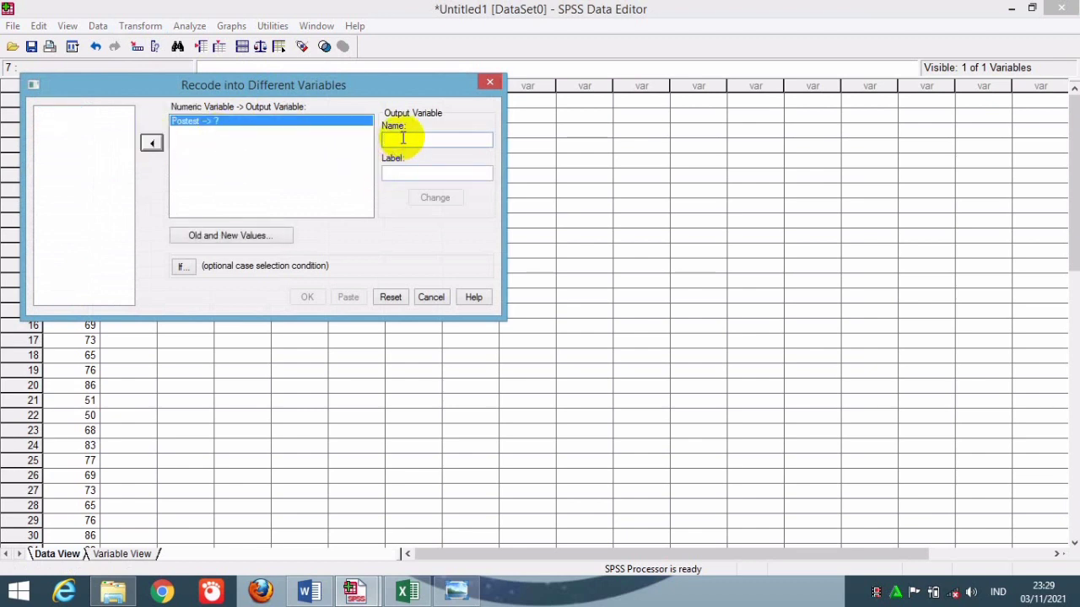
{"action": "type", "text": "Postes"}
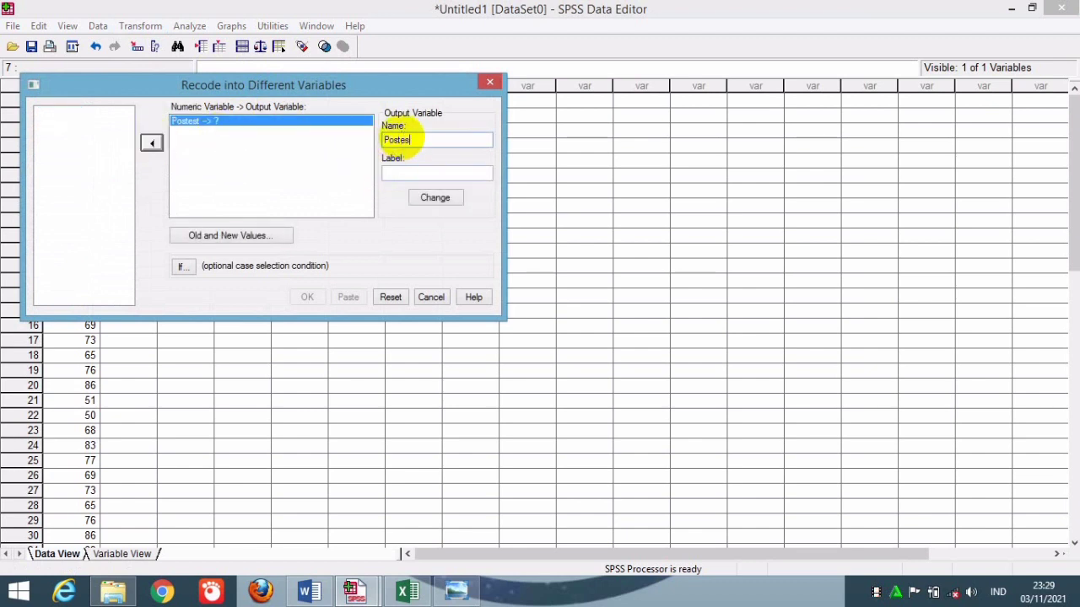
{"action": "type", "text": "tinter"}
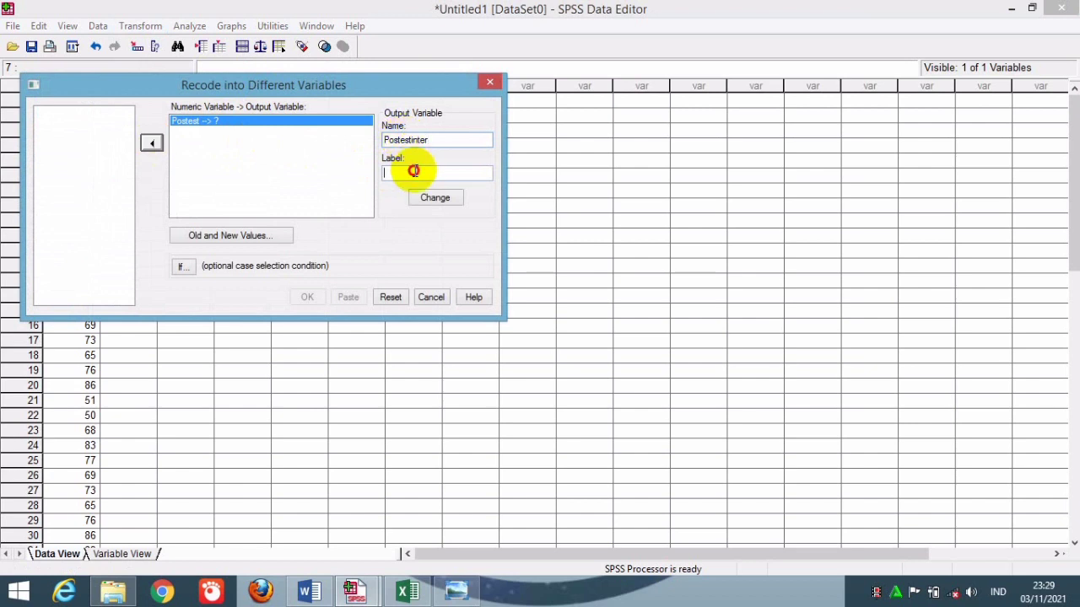
{"action": "left_click", "coordinate": [414, 171]}
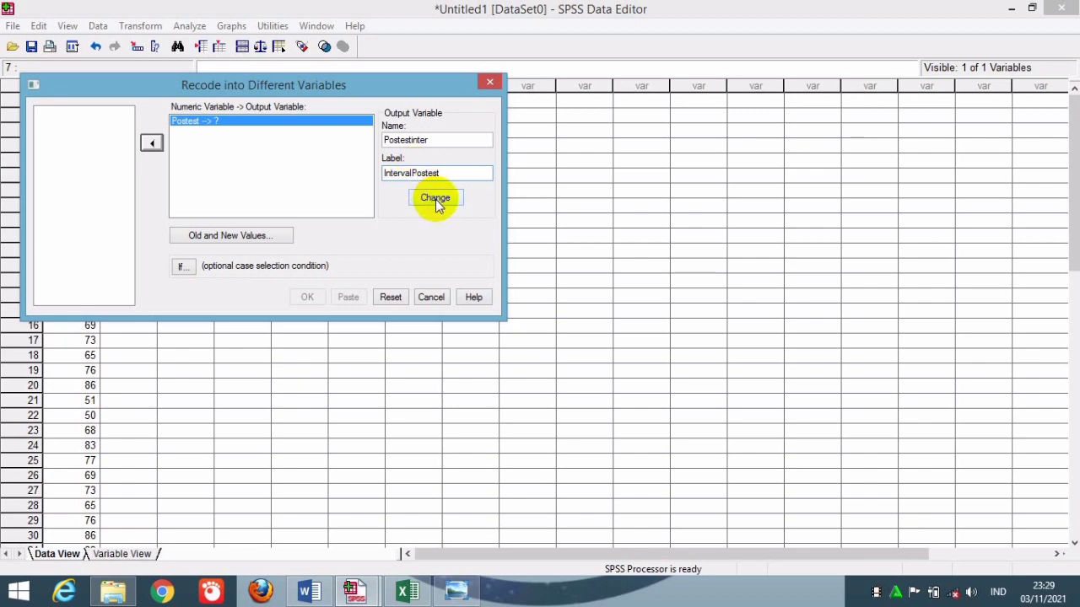
{"action": "left_click", "coordinate": [435, 201]}
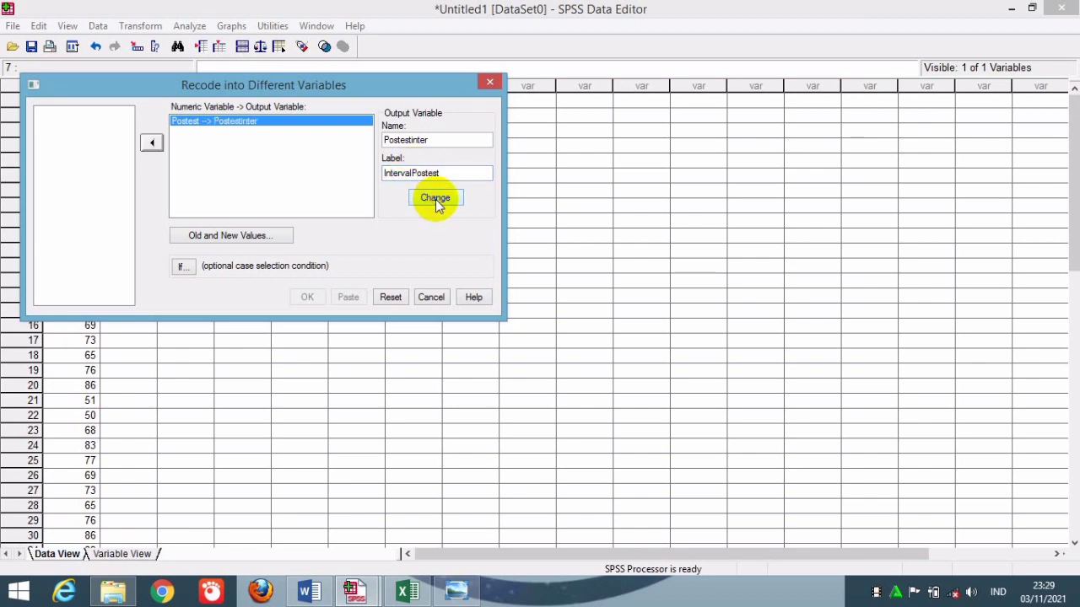
- Open the old and new values definition and add a rule recoding the range 32 through 41 to 1
{"action": "left_click", "coordinate": [267, 238]}
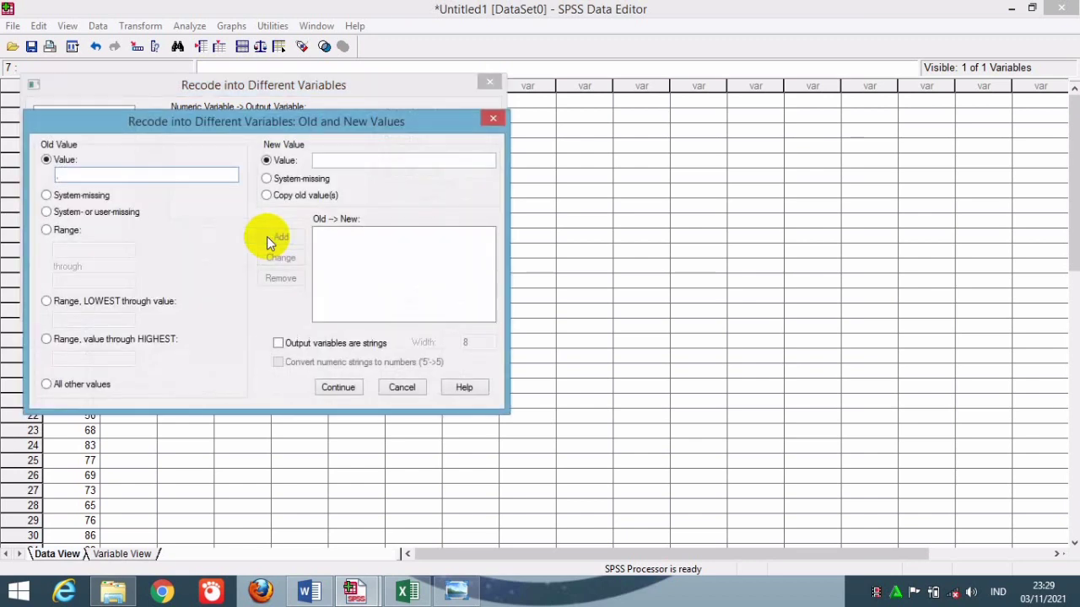
{"action": "left_click", "coordinate": [51, 230]}
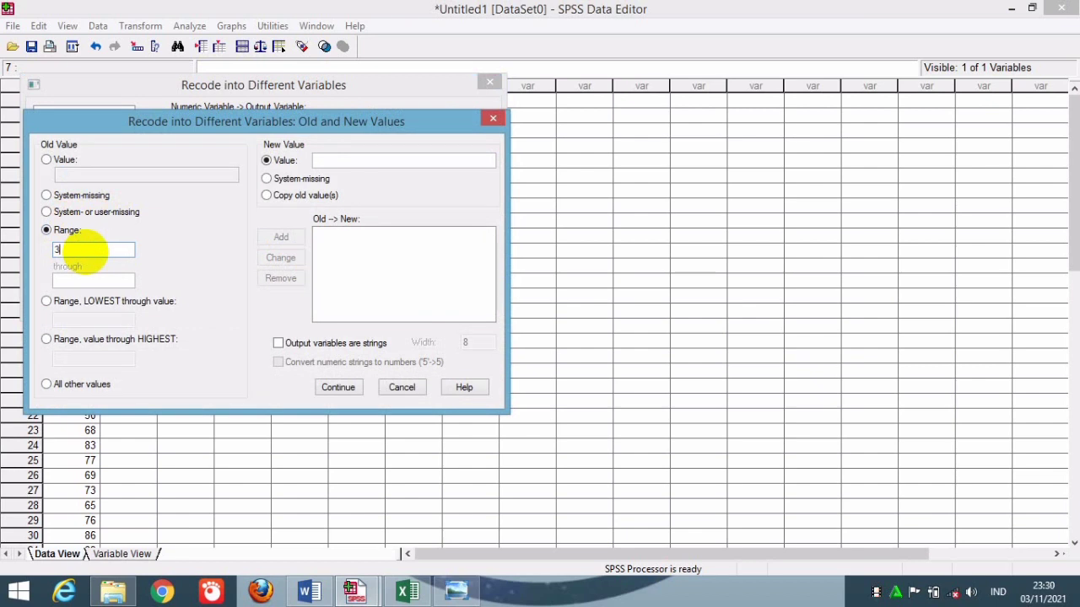
{"action": "left_click", "coordinate": [87, 281]}
{"action": "type", "text": "41"}
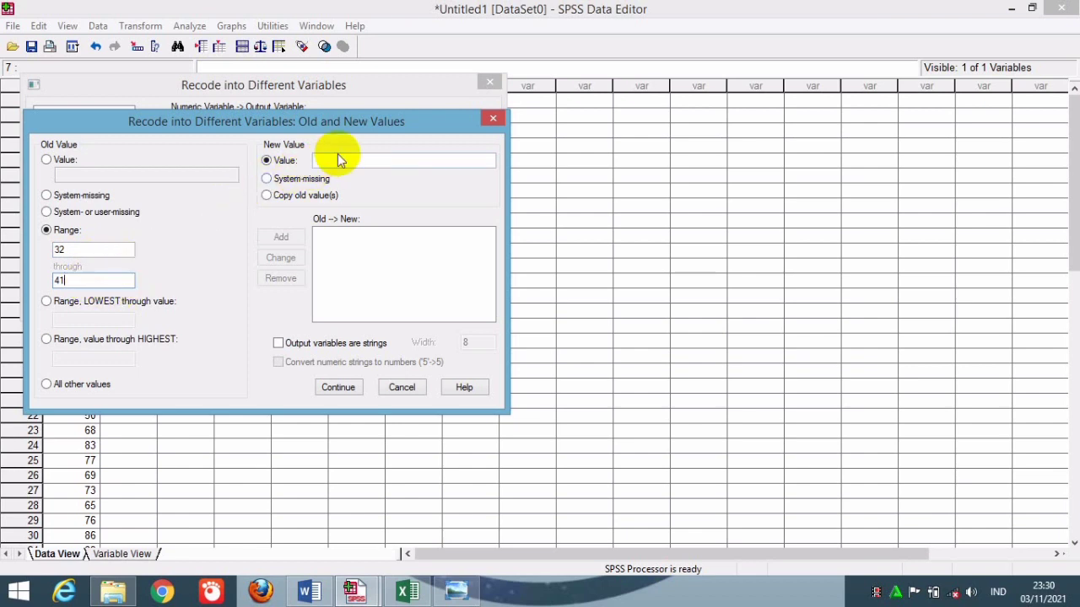
{"action": "type", "text": "1"}
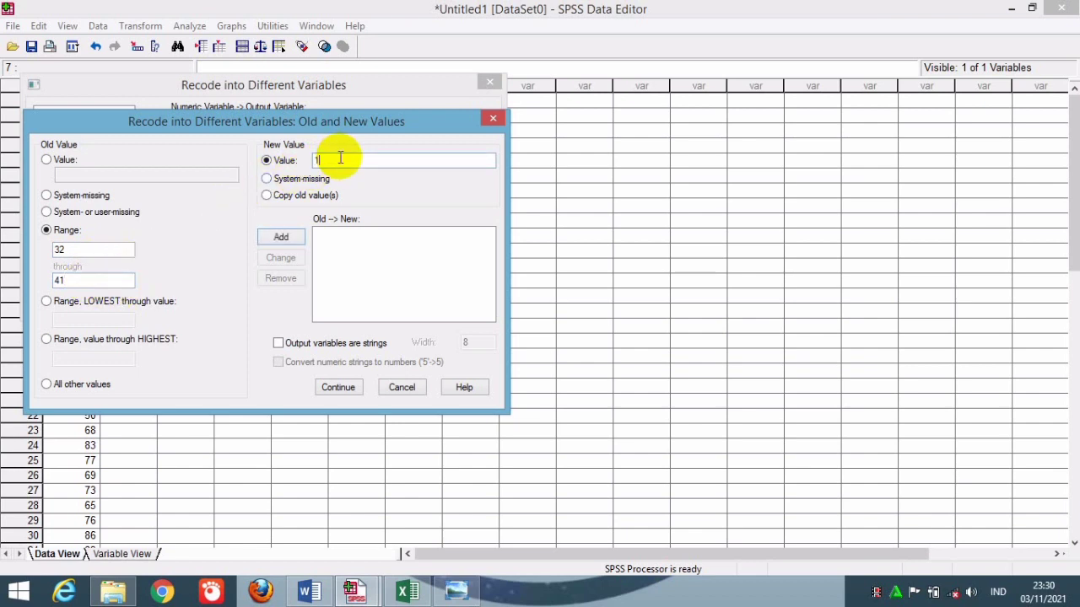
{"action": "left_click", "coordinate": [282, 237]}
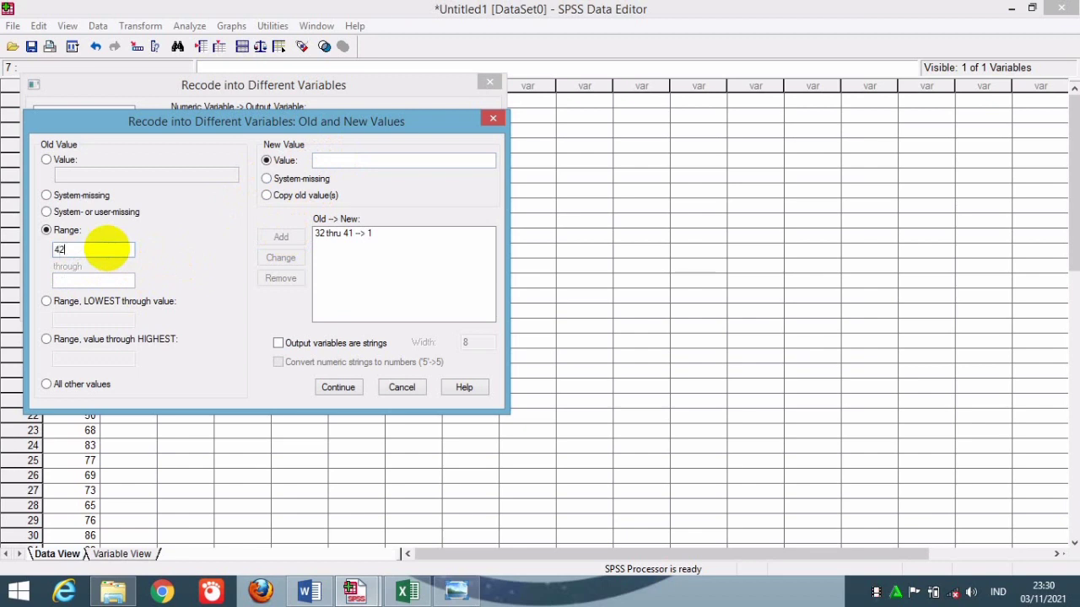
- Add a recode rule that turns the range 42 through 51 into 2
{"action": "left_click", "coordinate": [101, 249]}
{"action": "type", "text": "42"}
{"action": "left_click", "coordinate": [98, 279]}
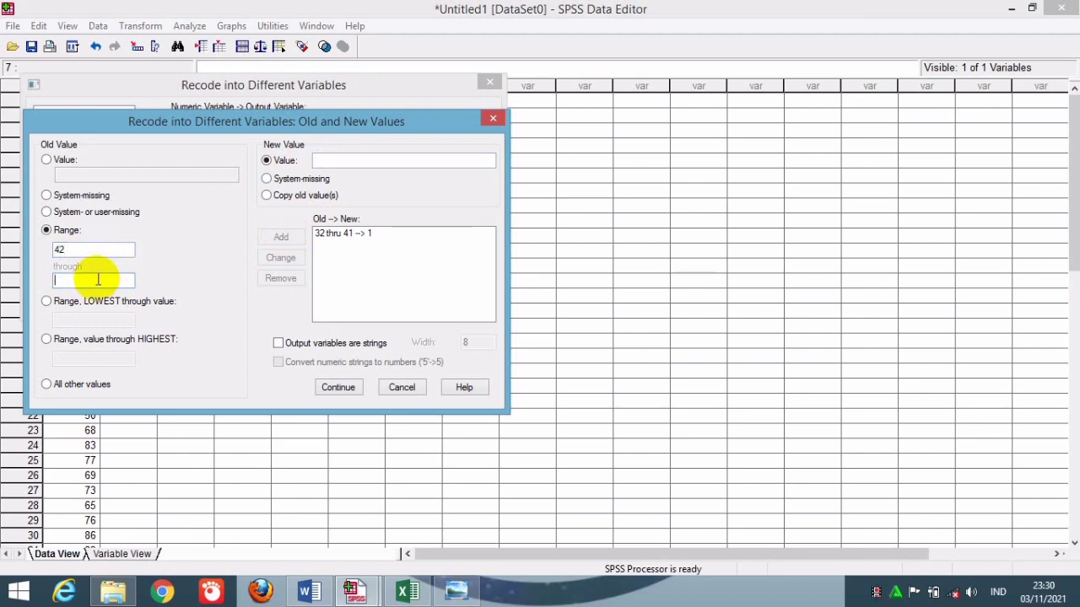
{"action": "type", "text": "51"}
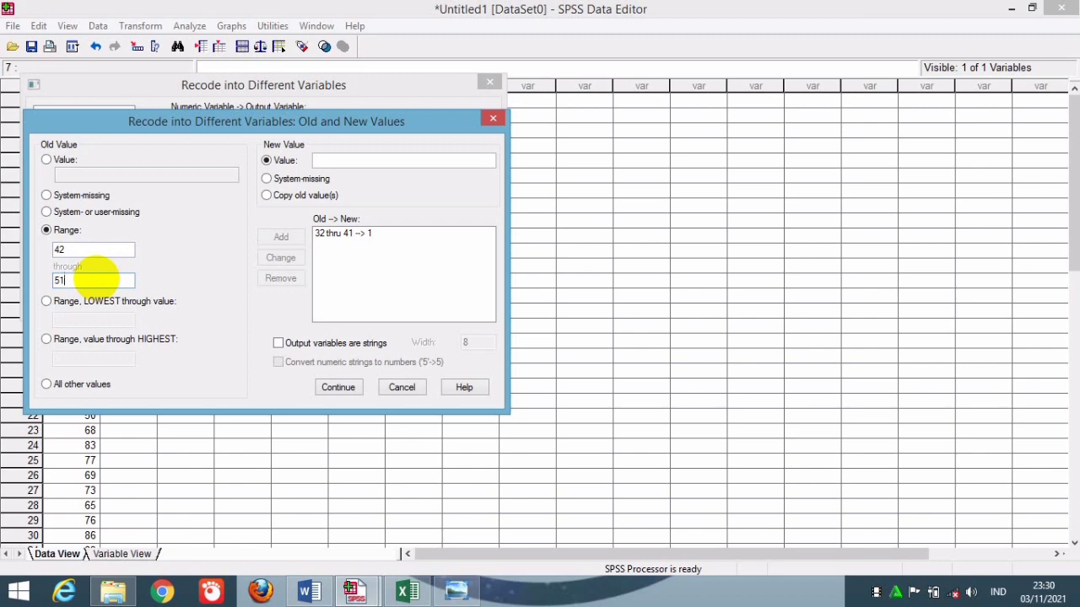
{"action": "left_click", "coordinate": [379, 158]}
{"action": "type", "text": "2"}
{"action": "left_click", "coordinate": [282, 237]}
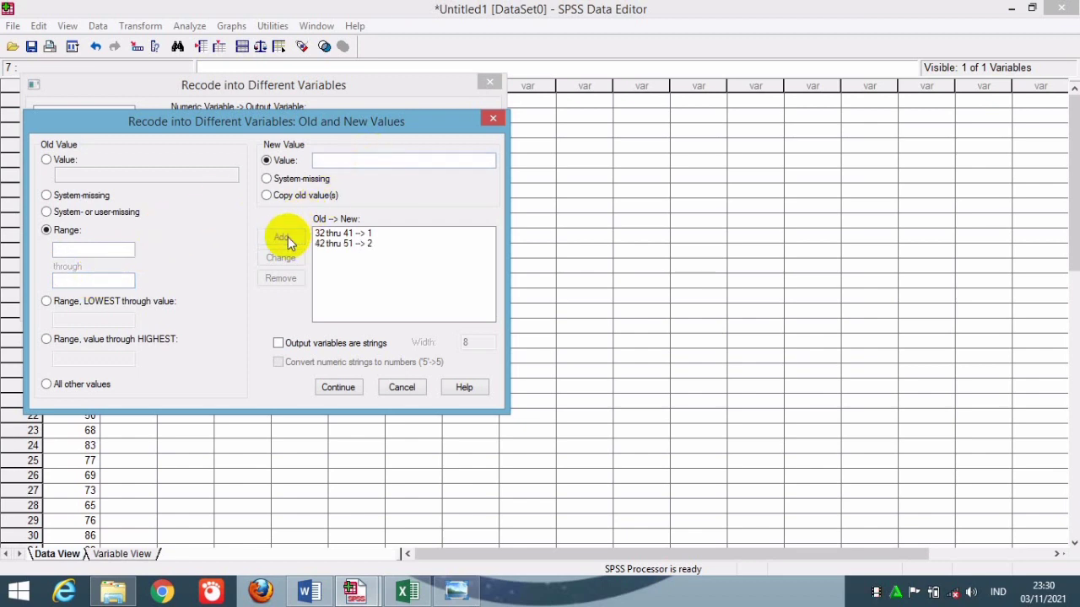
- Add a recode rule that turns the range 52 through 61 into 3
{"action": "left_click", "coordinate": [114, 249]}
{"action": "type", "text": "5"}
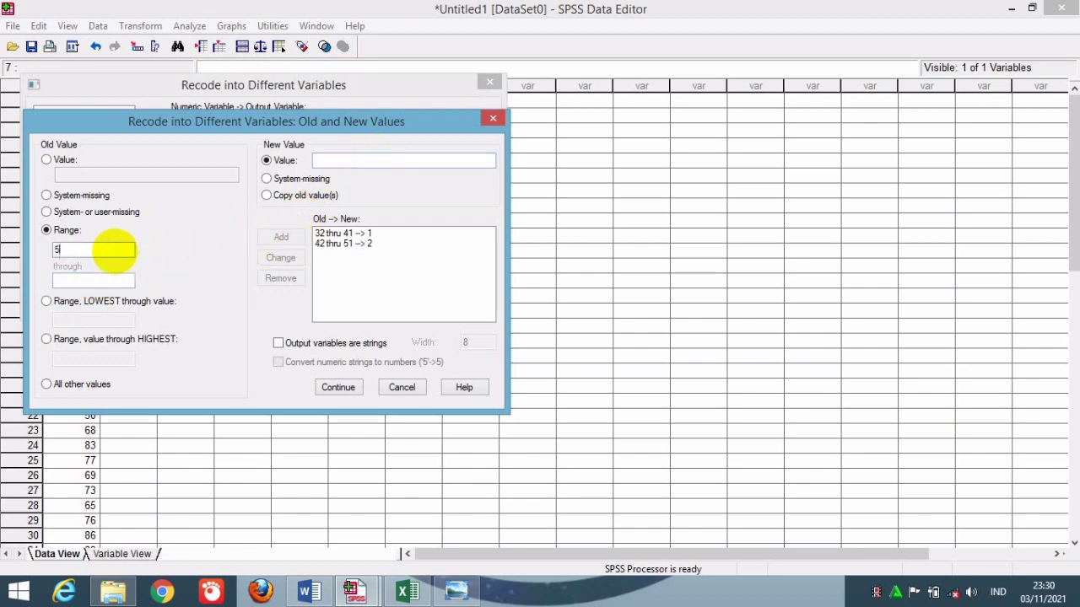
{"action": "type", "text": "2"}
{"action": "left_click", "coordinate": [107, 275]}
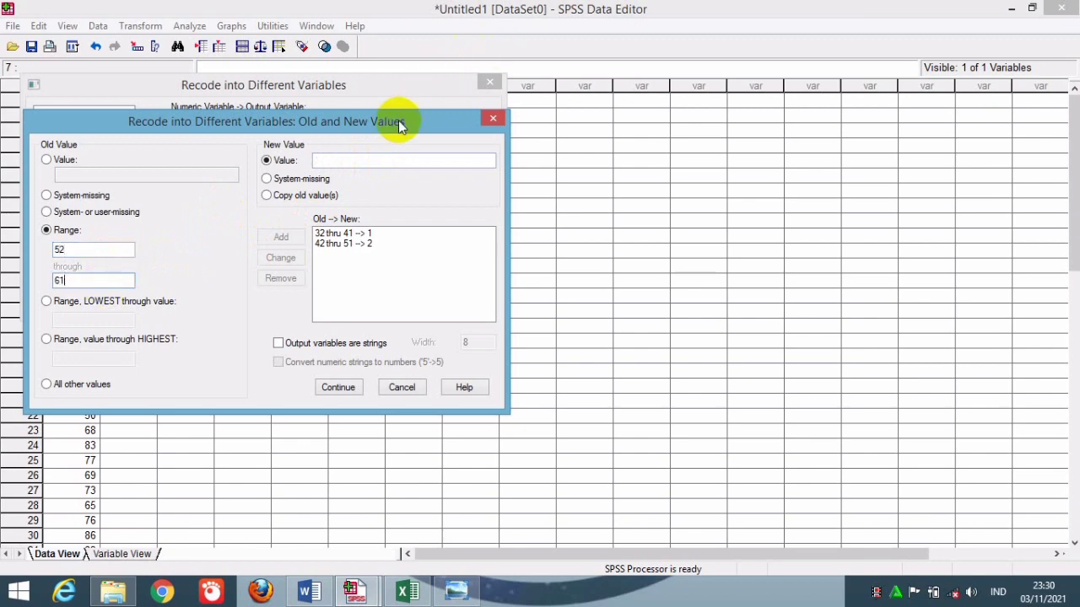
{"action": "left_click", "coordinate": [371, 160]}
{"action": "type", "text": "3"}
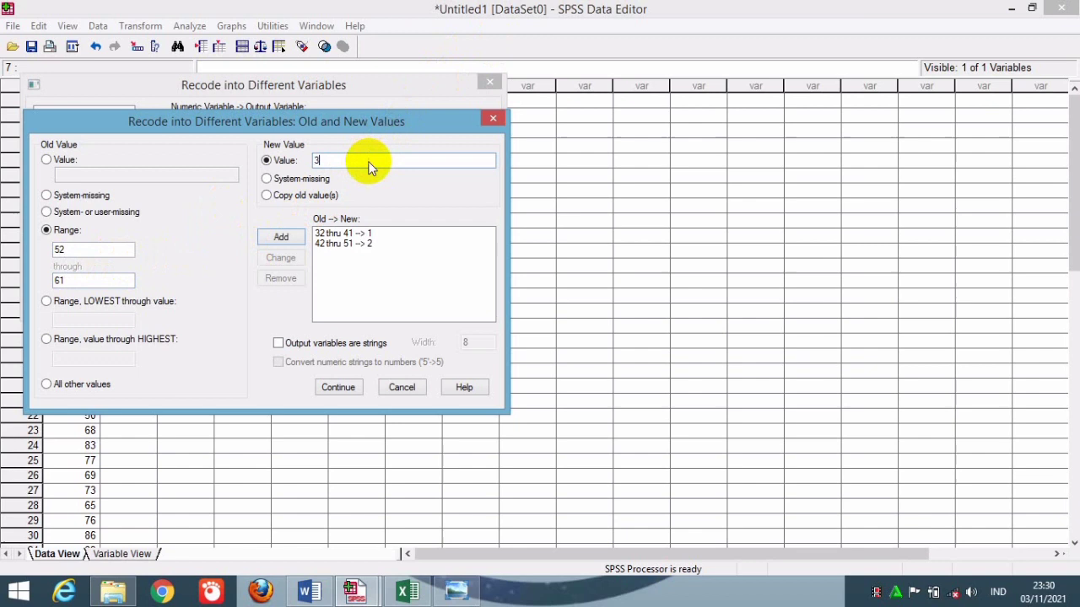
{"action": "left_click", "coordinate": [285, 236]}
- Add a recode rule that turns the range 62 through 71 into 4
{"action": "left_click", "coordinate": [116, 250]}
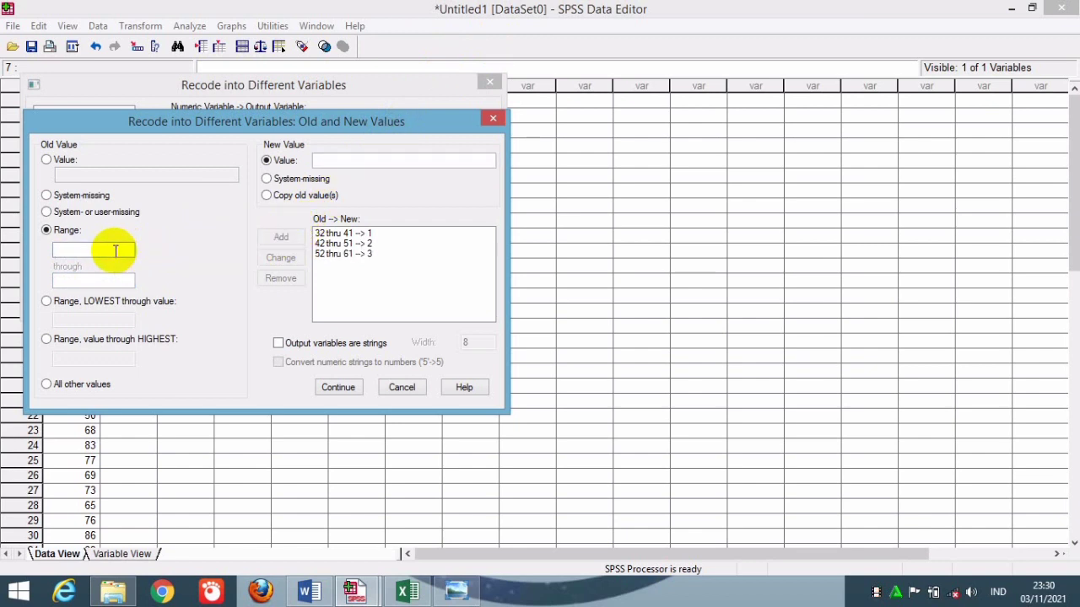
{"action": "type", "text": "62"}
{"action": "left_click", "coordinate": [112, 279]}
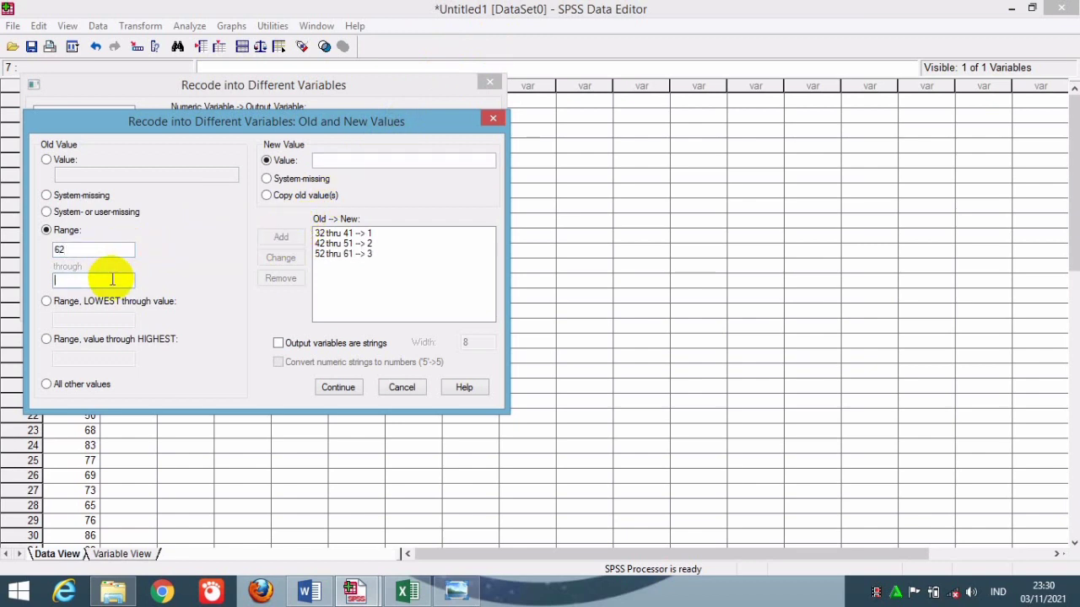
{"action": "type", "text": "71"}
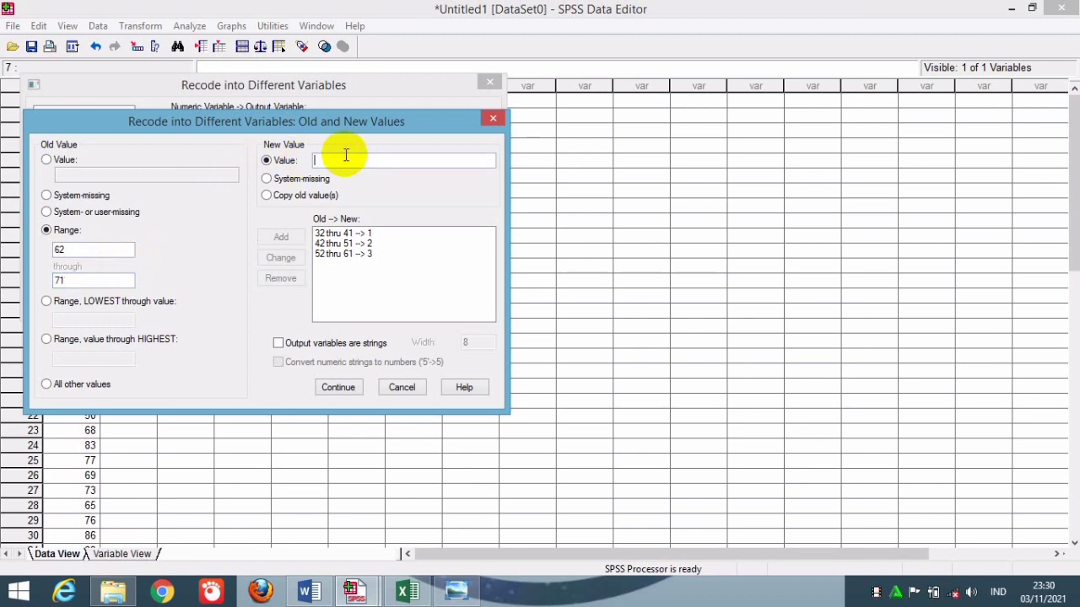
{"action": "type", "text": "4"}
{"action": "left_click", "coordinate": [281, 237]}
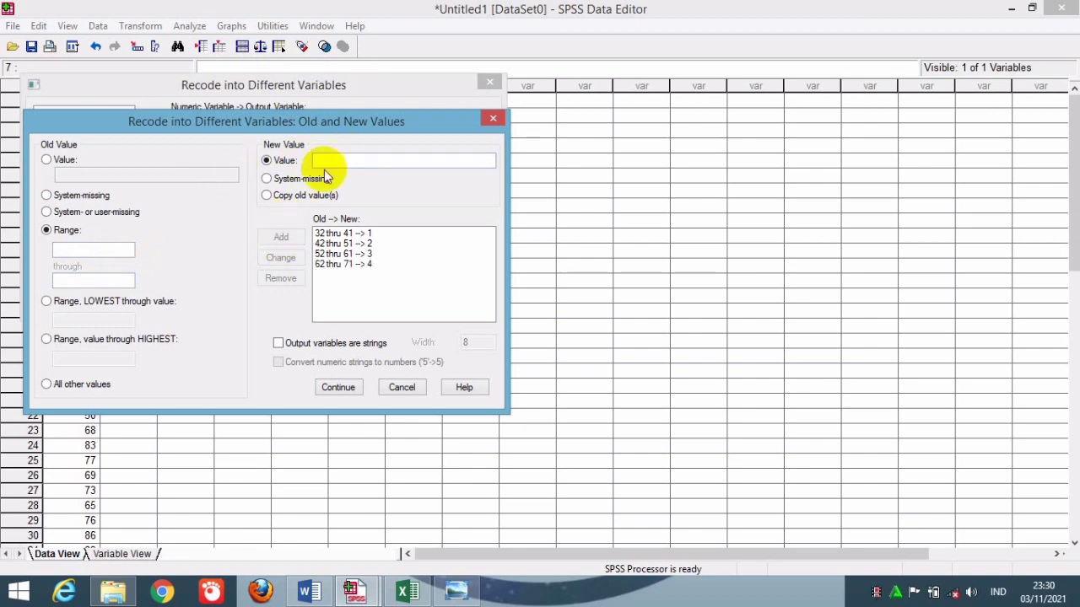
- Add a recode rule that turns the range 72 through 81 into 5
{"action": "left_click", "coordinate": [107, 251]}
{"action": "type", "text": "7"}
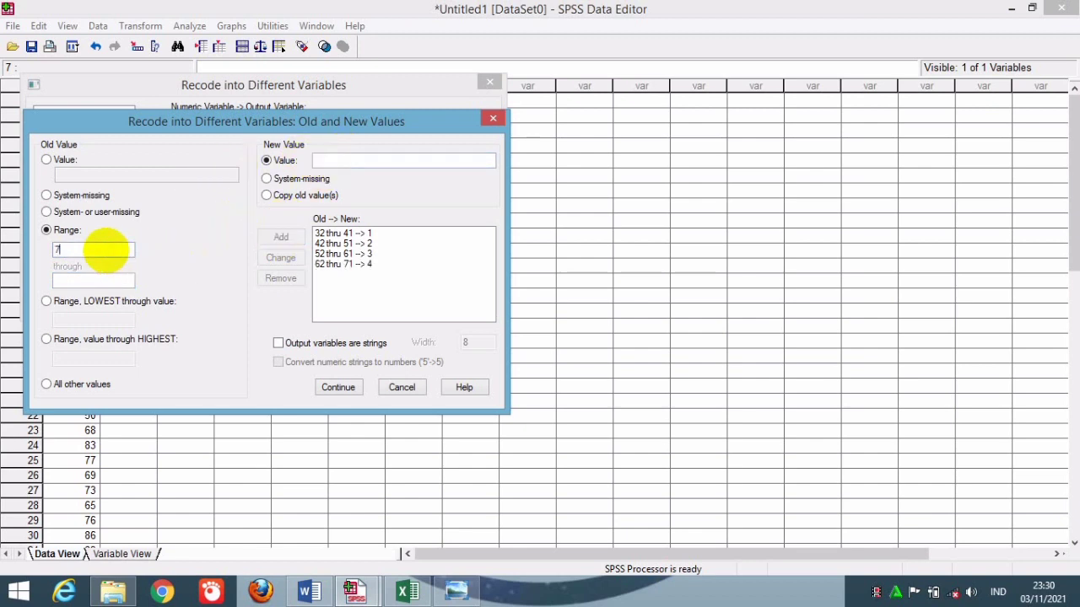
{"action": "type", "text": "1"}
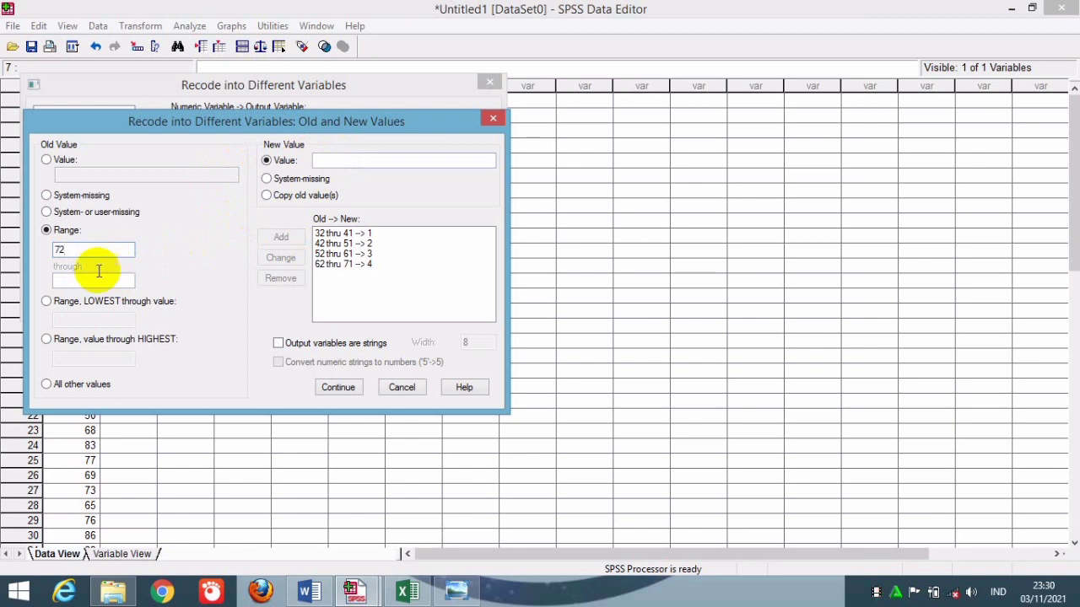
{"action": "left_click", "coordinate": [96, 281]}
{"action": "type", "text": "81"}
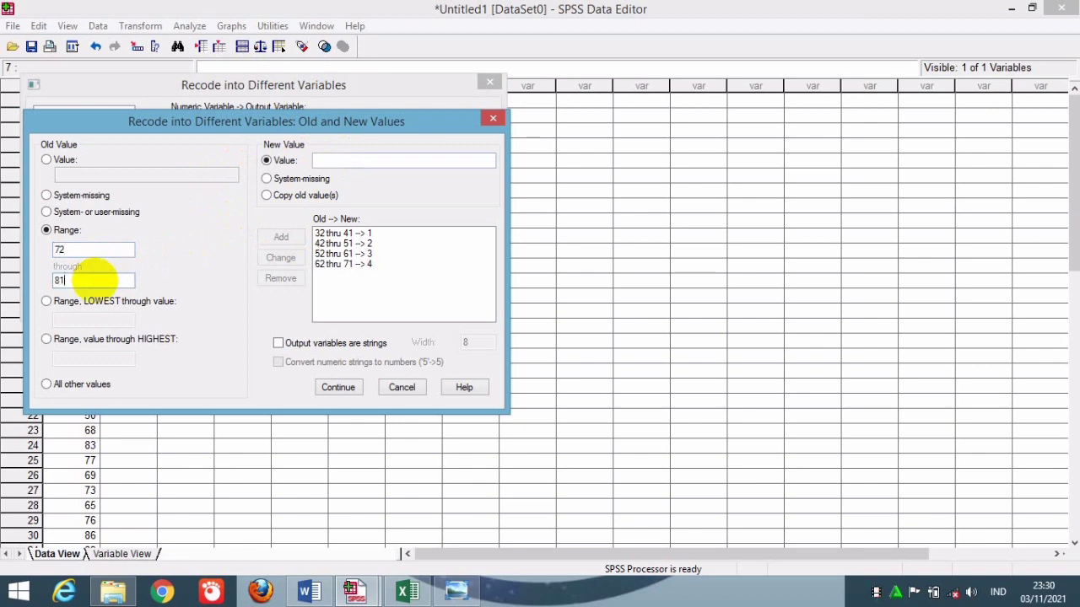
{"action": "left_click", "coordinate": [324, 160]}
{"action": "type", "text": "5"}
{"action": "left_click", "coordinate": [282, 236]}
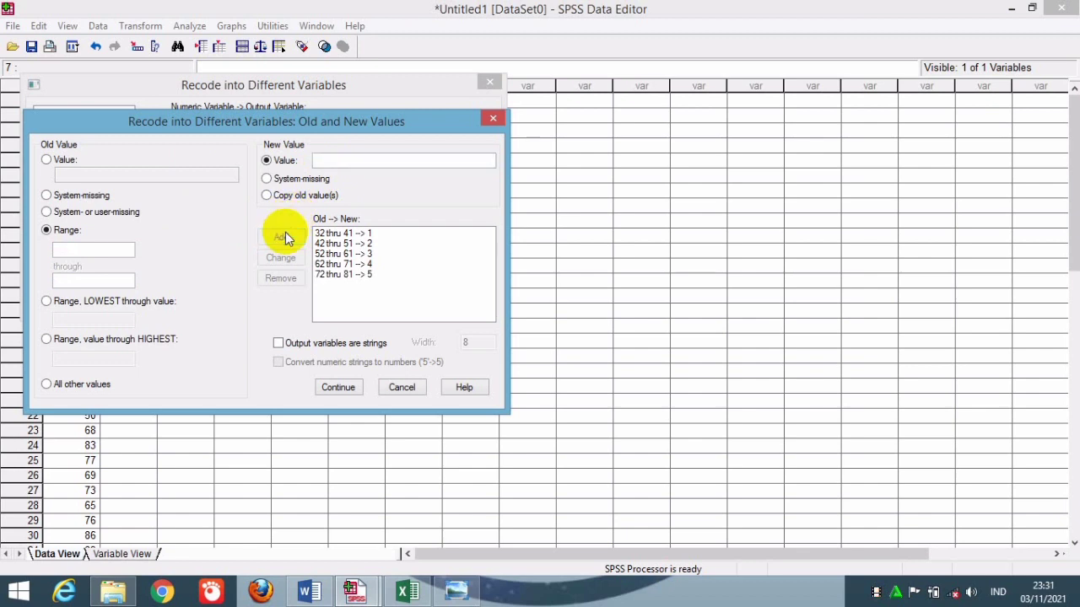
- Add a recode rule that turns the range 82 through 91 into 6
{"action": "left_click", "coordinate": [91, 250]}
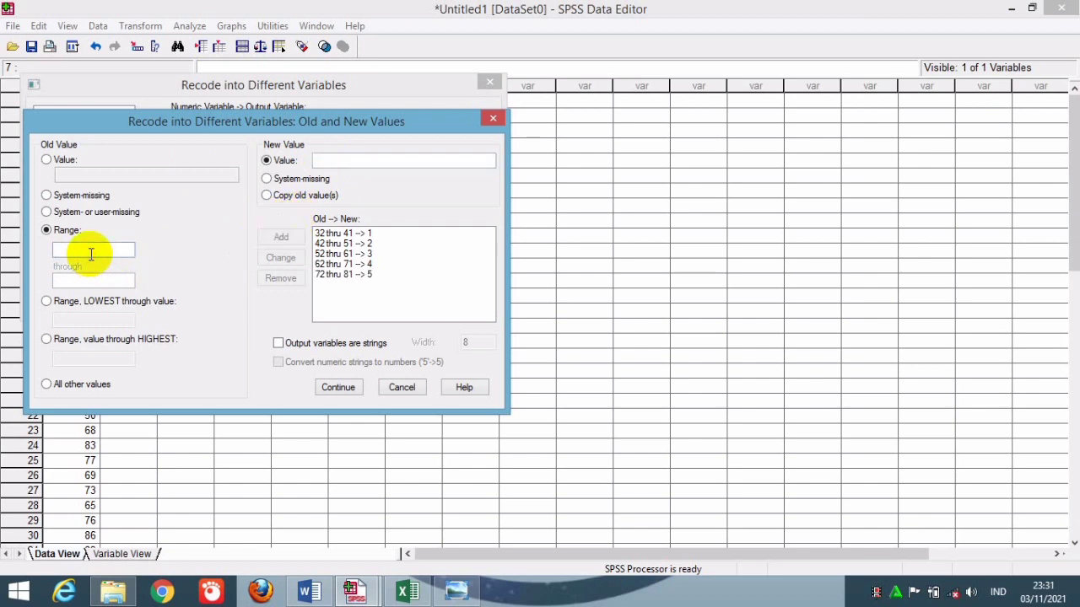
{"action": "type", "text": "81"}
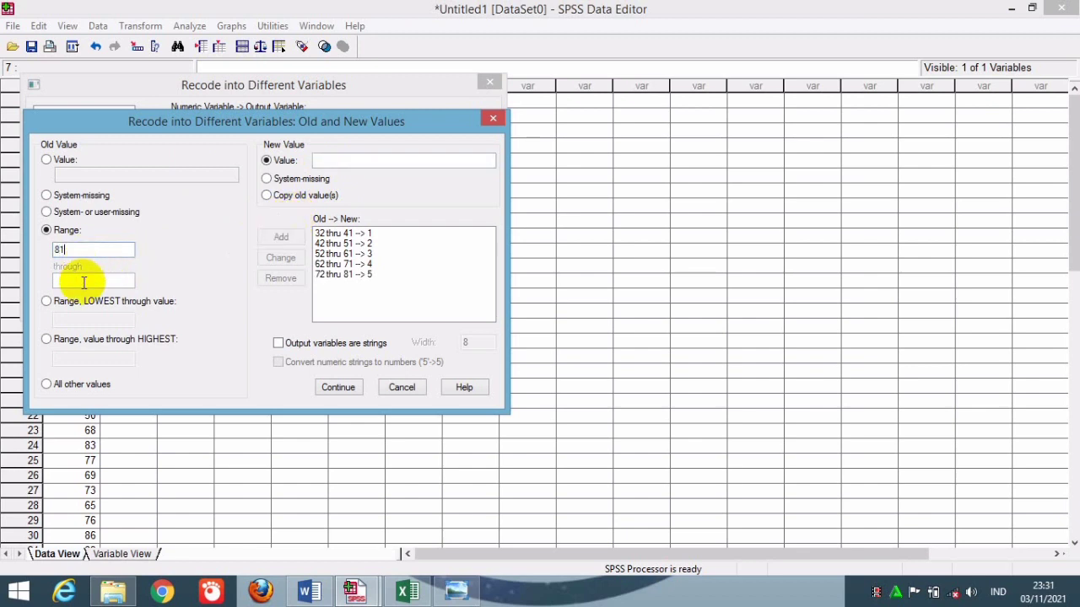
{"action": "left_click", "coordinate": [72, 246]}
{"action": "left_click", "coordinate": [71, 285]}
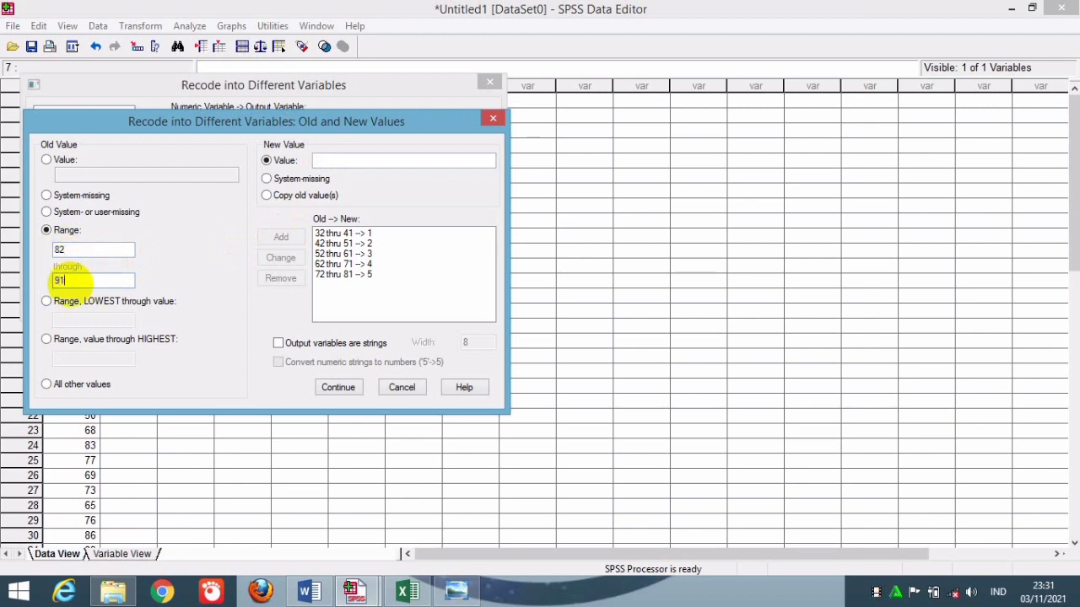
{"action": "type", "text": "91"}
{"action": "left_click", "coordinate": [316, 159]}
{"action": "type", "text": "6"}
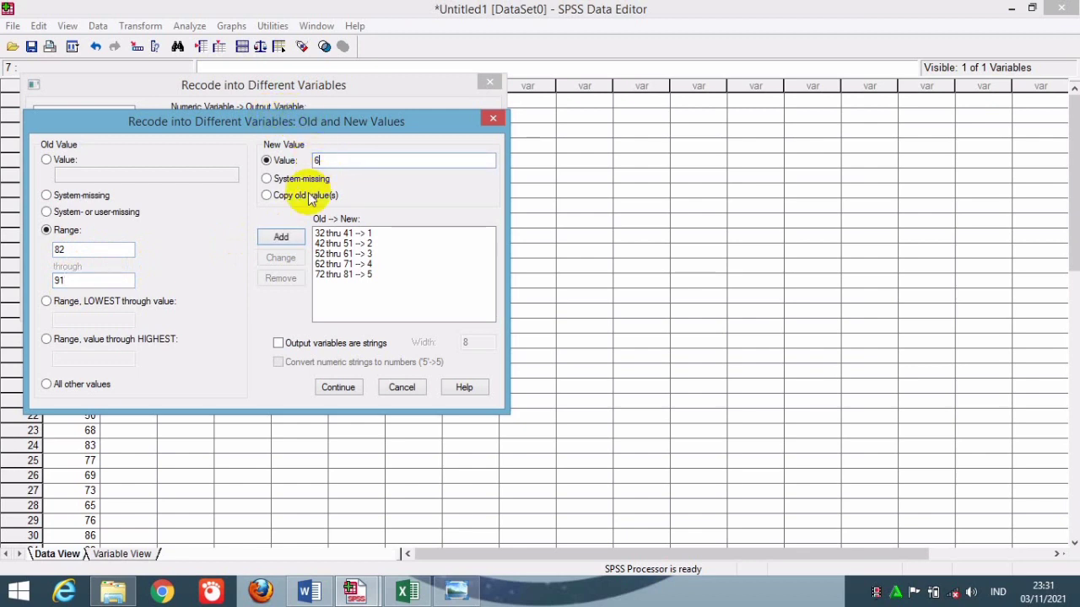
{"action": "left_click", "coordinate": [281, 237]}
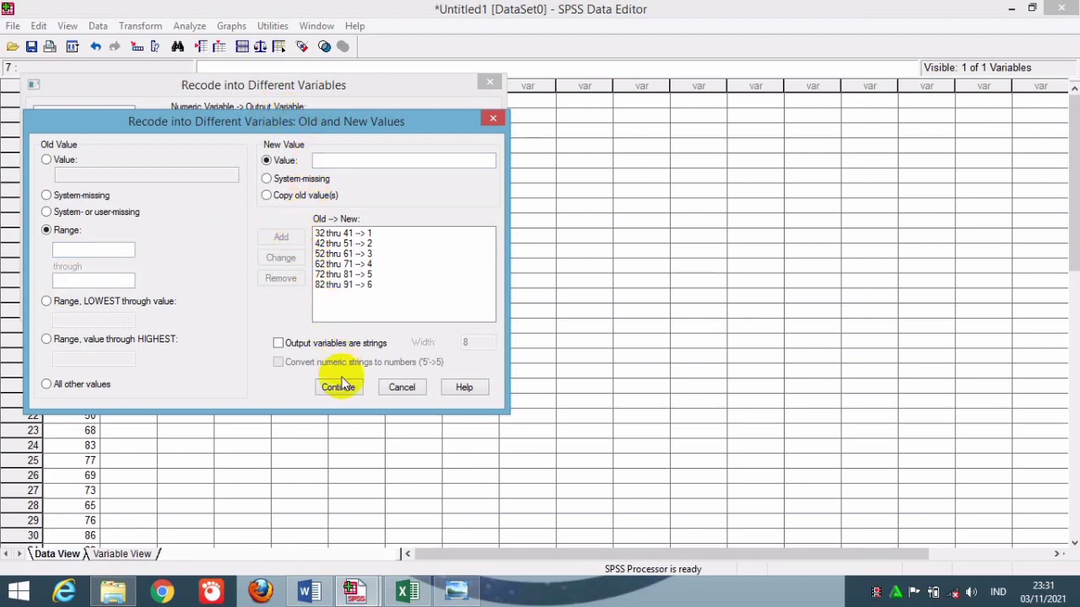
- Apply the six recode rules and set the new Postestinter variable's decimals to 0
{"action": "left_click", "coordinate": [337, 387]}
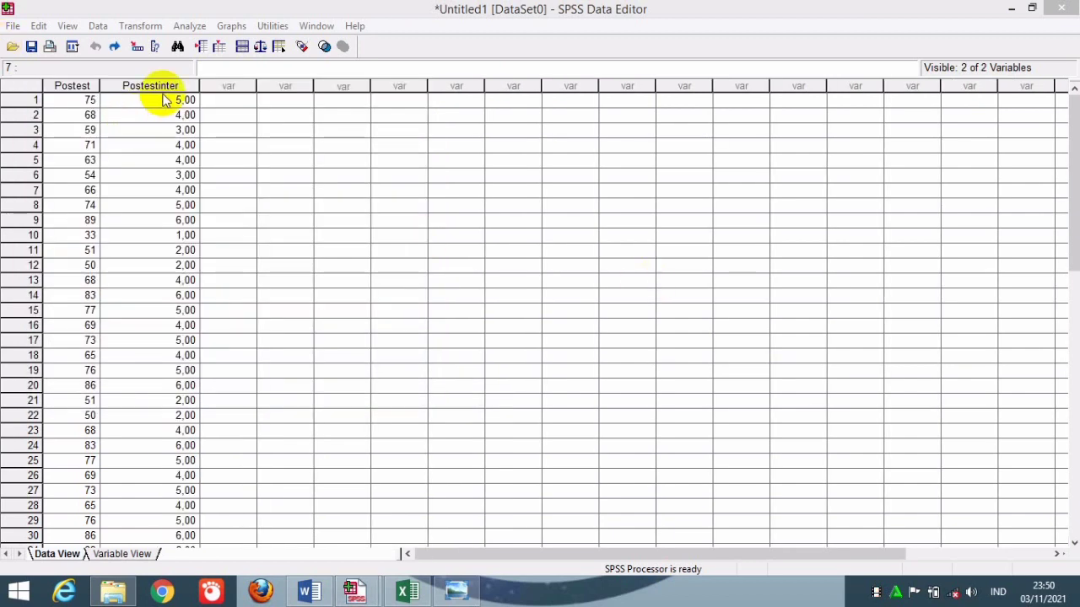
{"action": "left_click", "coordinate": [140, 553]}
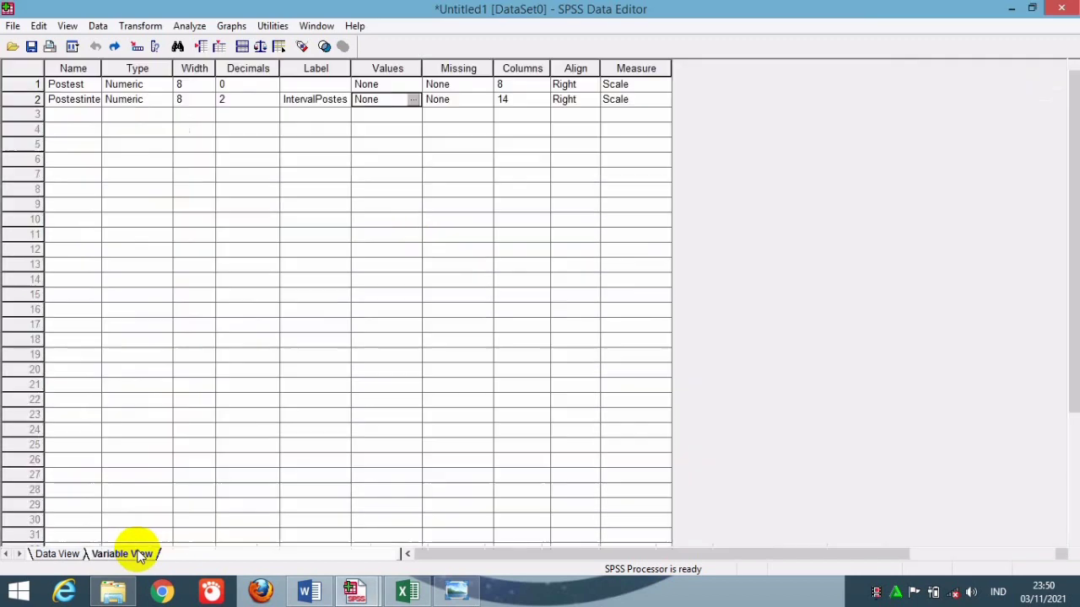
{"action": "left_click", "coordinate": [269, 103]}
{"action": "left_click", "coordinate": [272, 103]}
{"action": "left_click", "coordinate": [274, 103]}
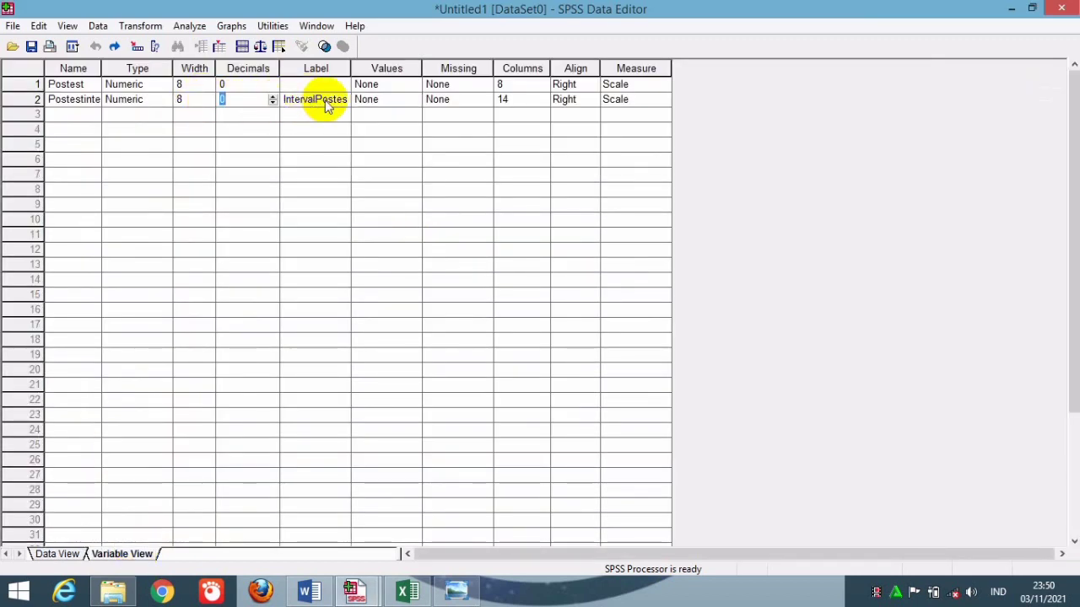
- Add a value label to the Postestinter variable that names value 1 as 32-41
{"action": "left_click", "coordinate": [390, 101]}
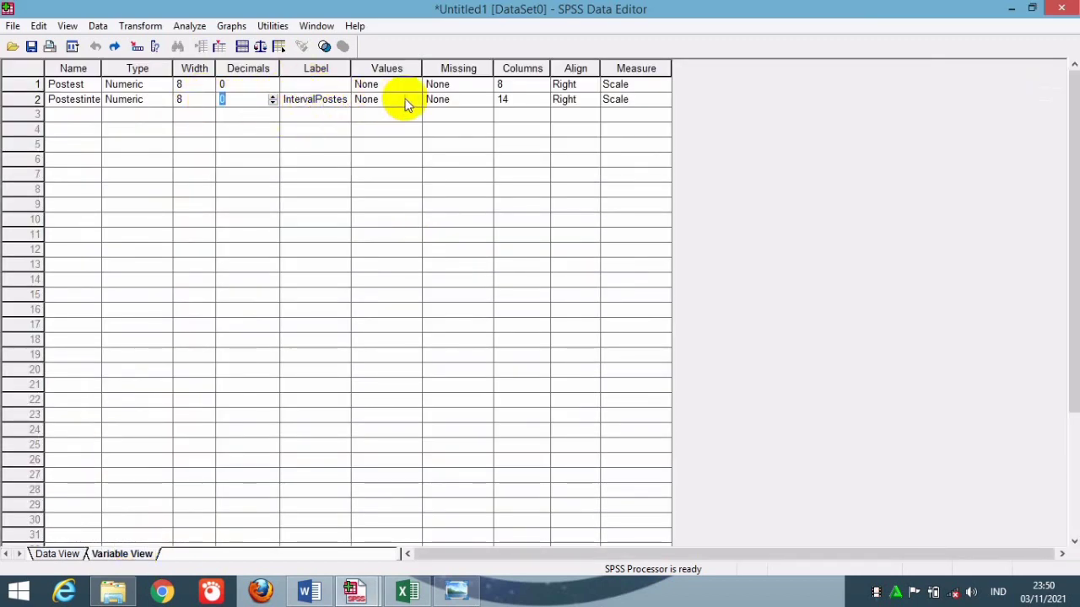
{"action": "left_click", "coordinate": [413, 100]}
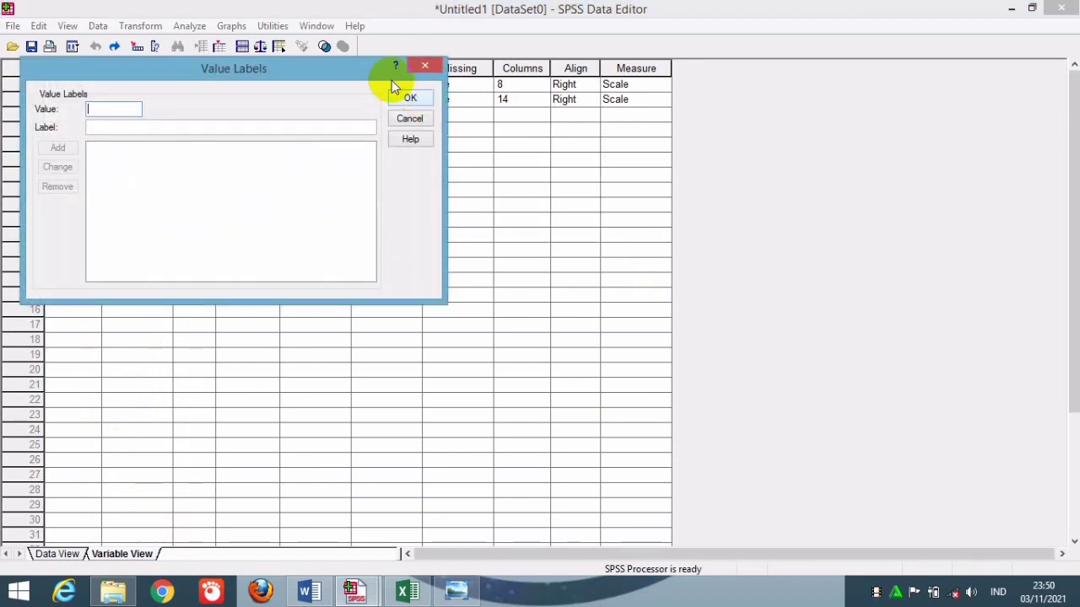
{"action": "type", "text": "1"}
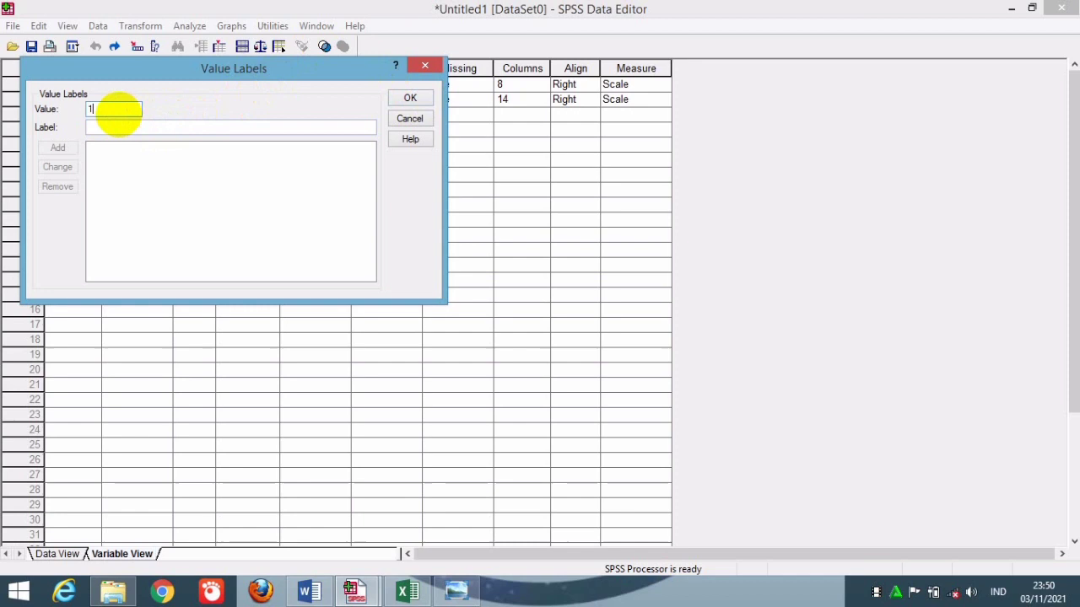
{"action": "left_click", "coordinate": [114, 126]}
{"action": "type", "text": "32-41"}
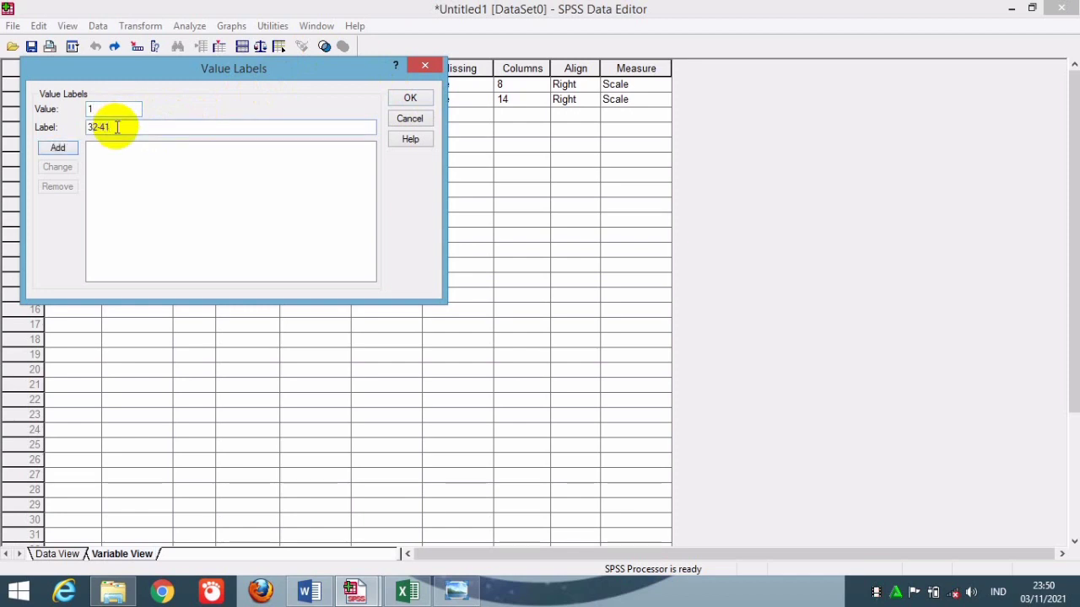
{"action": "left_click", "coordinate": [57, 147]}
- Add a value label that names value 2 as 42-51
{"action": "left_click", "coordinate": [108, 110]}
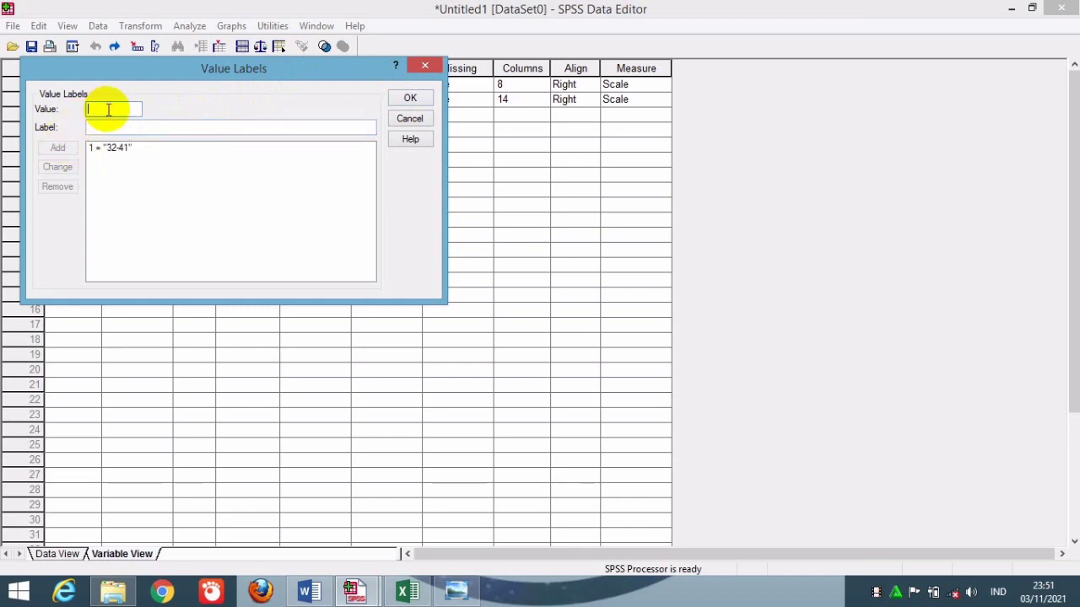
{"action": "type", "text": "2"}
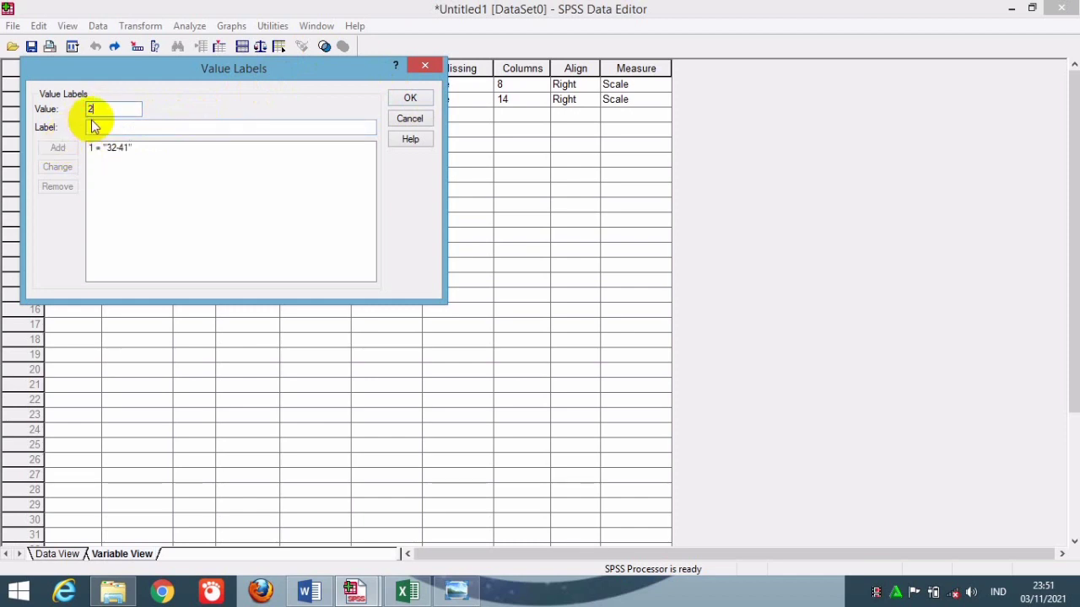
{"action": "left_click", "coordinate": [96, 125]}
{"action": "type", "text": "42-51"}
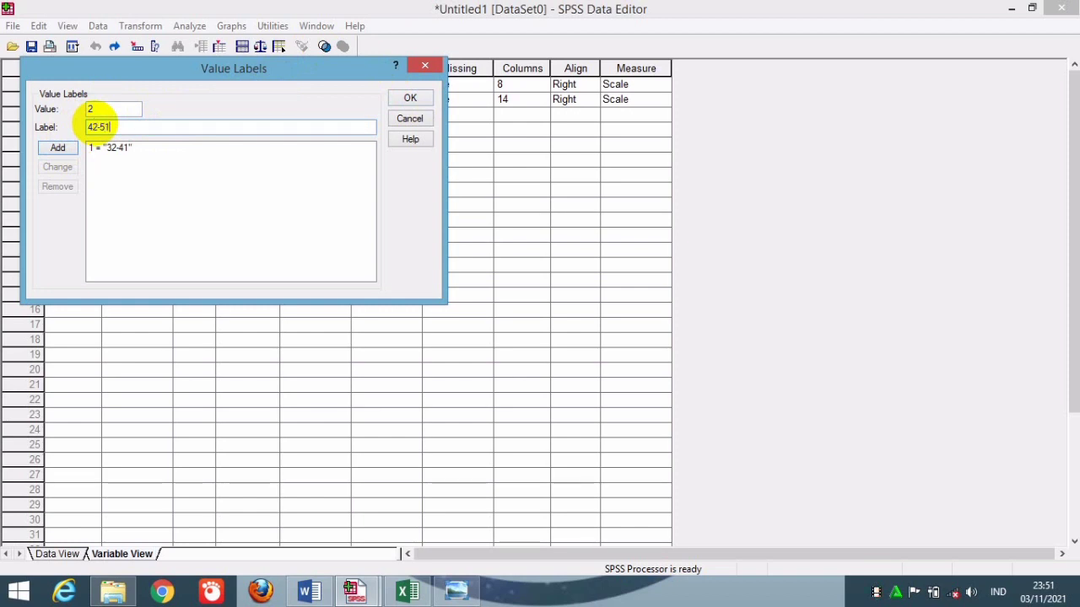
{"action": "left_click", "coordinate": [67, 149]}
- Add a value label that names value 3 as 52-61
{"action": "left_click", "coordinate": [99, 111]}
{"action": "type", "text": "3"}
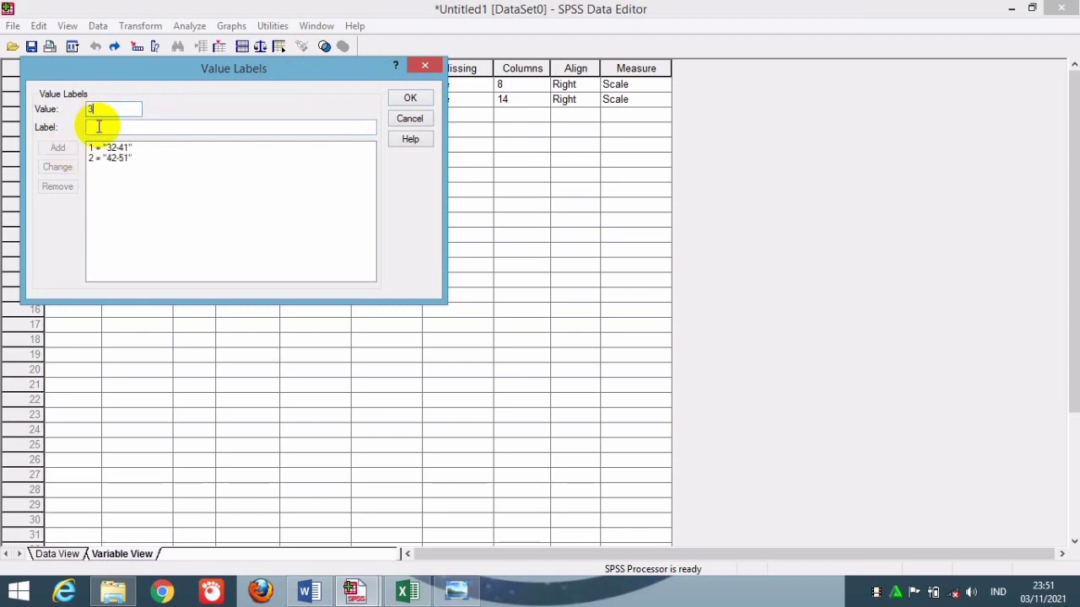
{"action": "left_click", "coordinate": [99, 127]}
{"action": "type", "text": "52"}
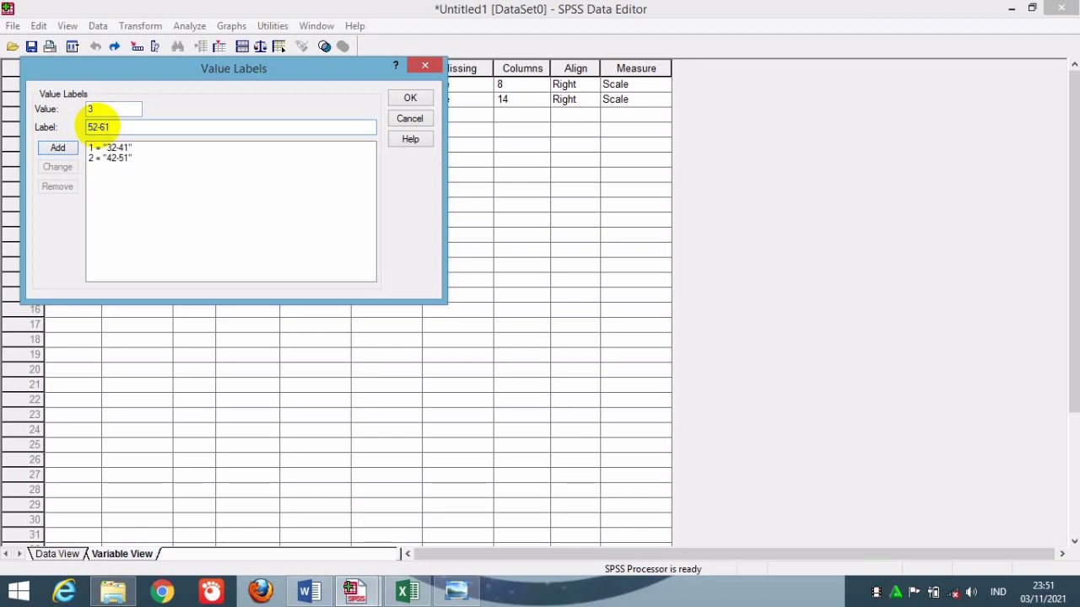
{"action": "type", "text": "-61"}
{"action": "left_click", "coordinate": [55, 148]}
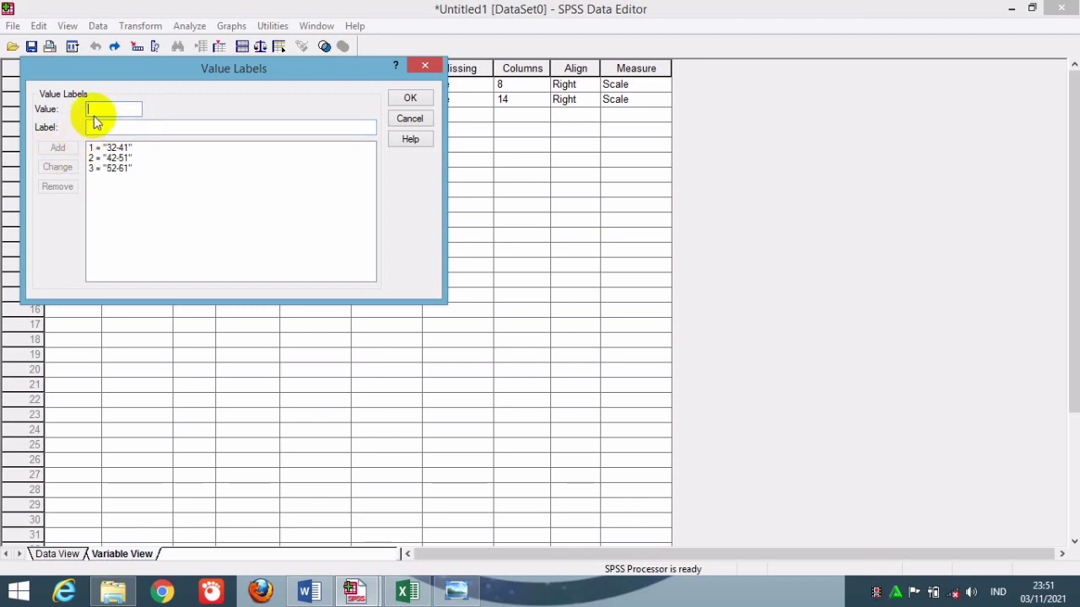
- Add value labels that name value 4 as 62-71 and value 5 as 72-81
{"action": "left_click", "coordinate": [97, 124]}
{"action": "type", "text": "62-71"}
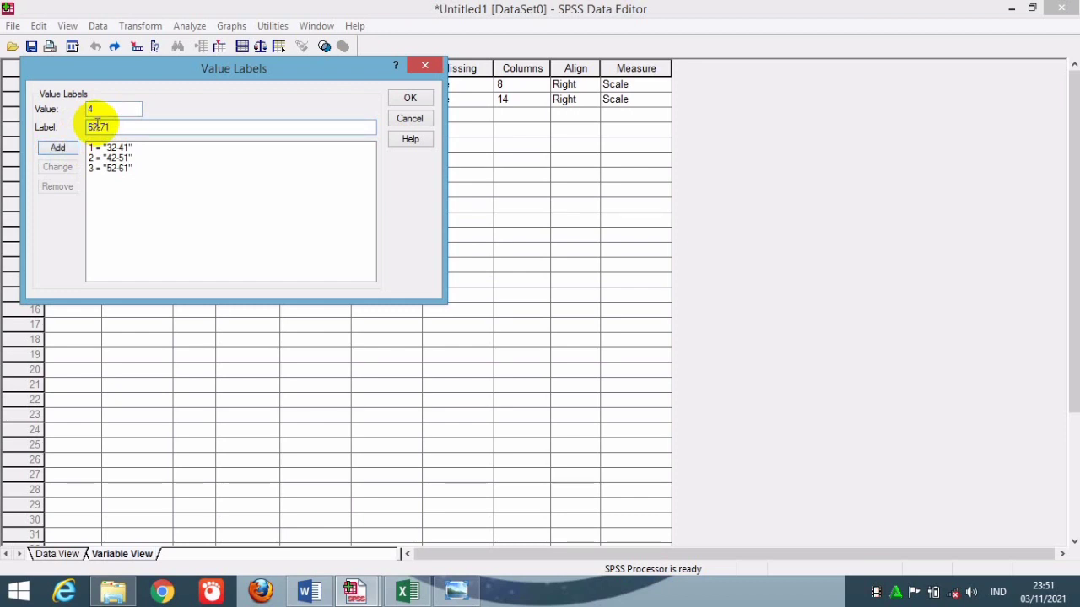
{"action": "left_click", "coordinate": [54, 148]}
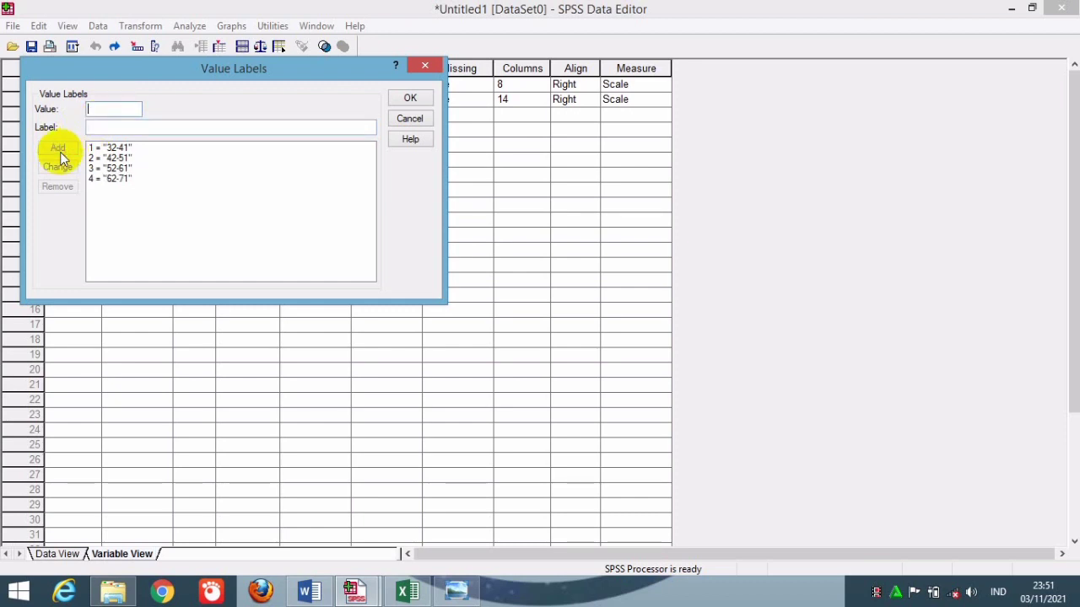
{"action": "left_click", "coordinate": [103, 127]}
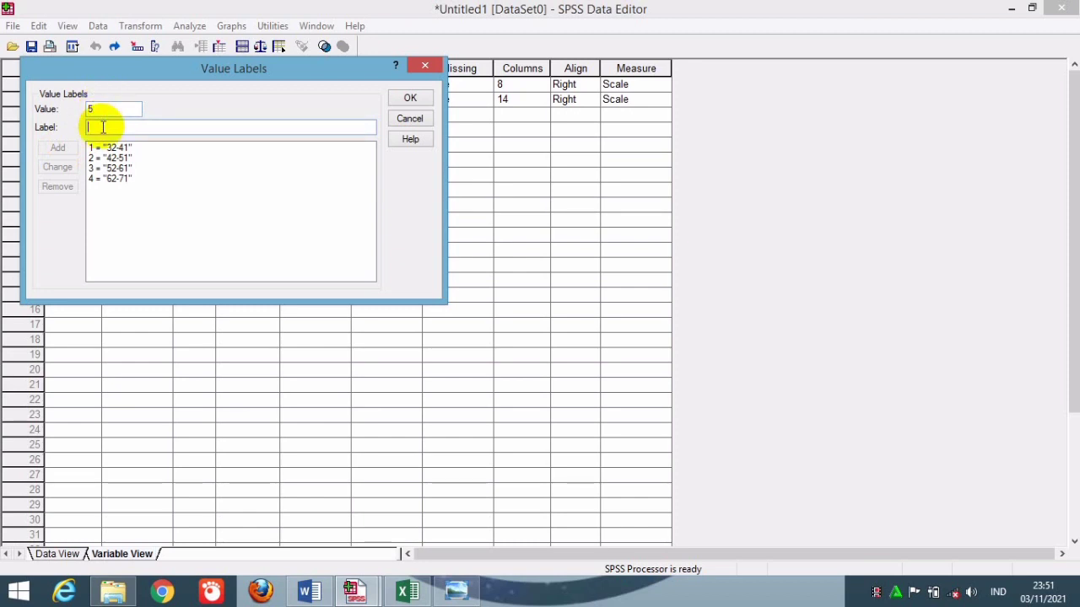
{"action": "type", "text": "72-81"}
{"action": "left_click", "coordinate": [58, 148]}
- Add a value label that names value 6 as 82-91 and apply all the value labels
{"action": "left_click", "coordinate": [102, 126]}
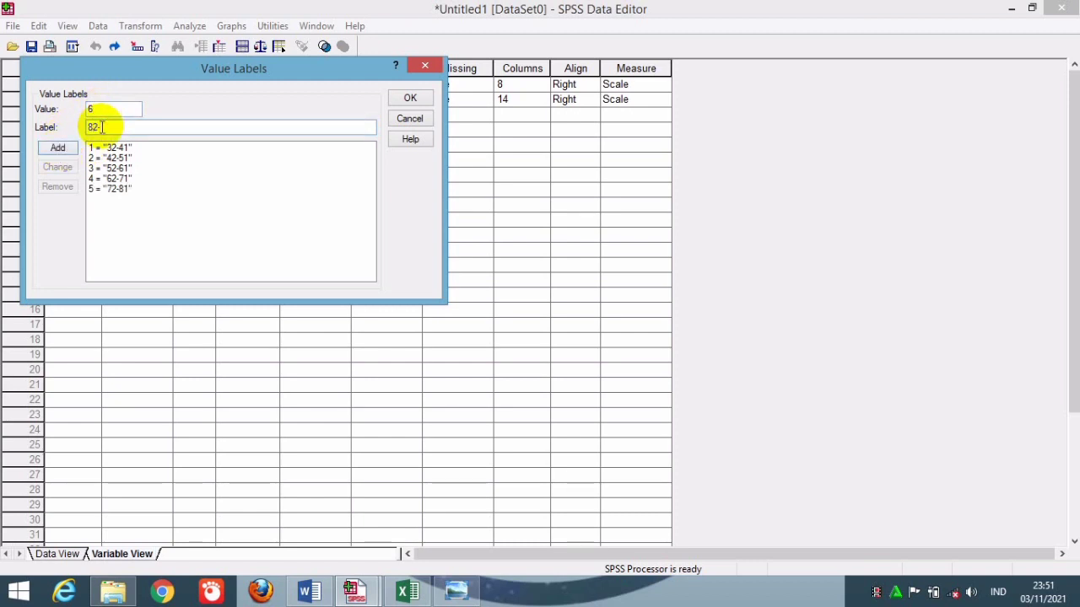
{"action": "type", "text": "82-91"}
{"action": "left_click", "coordinate": [66, 147]}
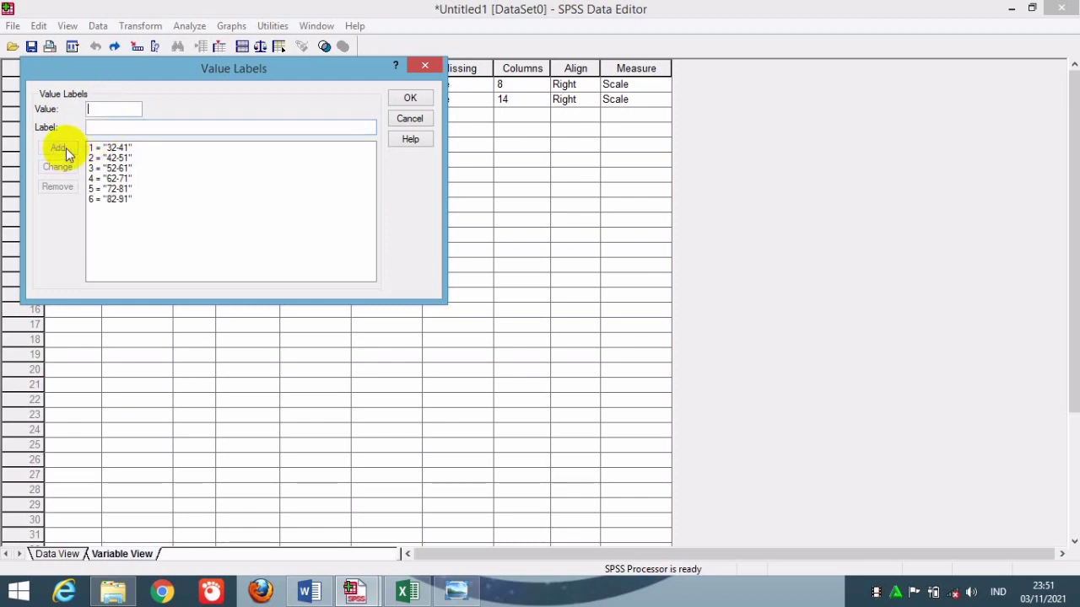
{"action": "left_click", "coordinate": [409, 98]}
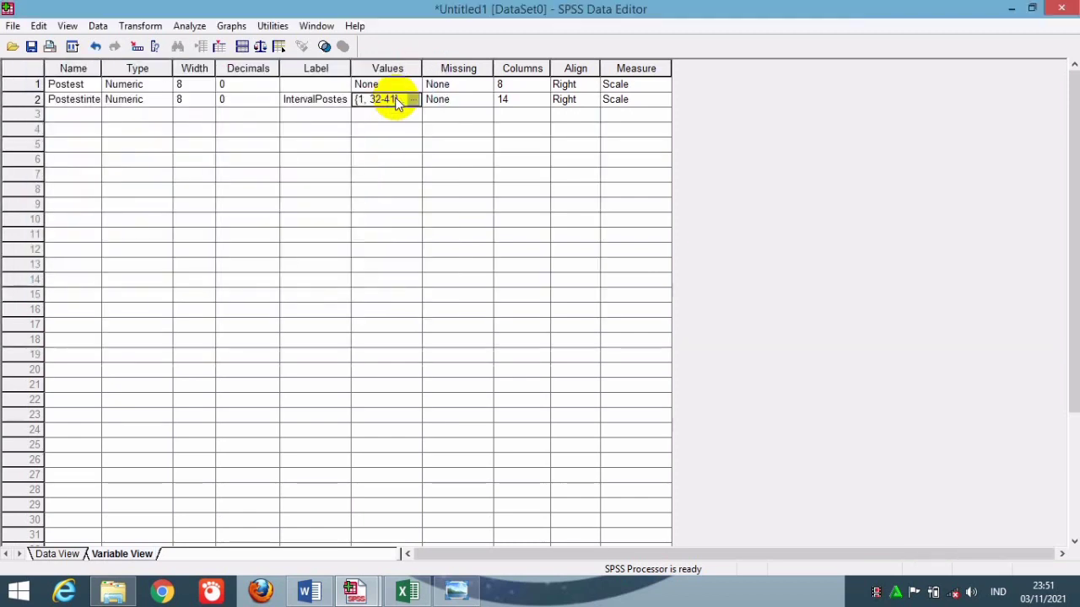
- Set up a Frequencies analysis on the data with IntervalPostest in place of Postest as the analysed variable
{"action": "left_click", "coordinate": [58, 554]}
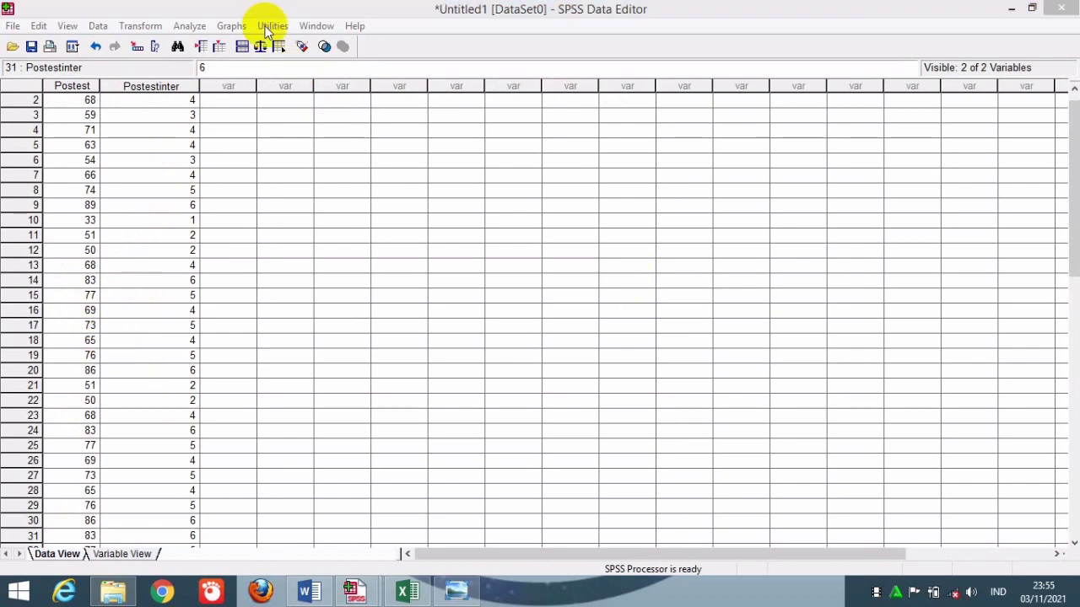
{"action": "left_click", "coordinate": [190, 25]}
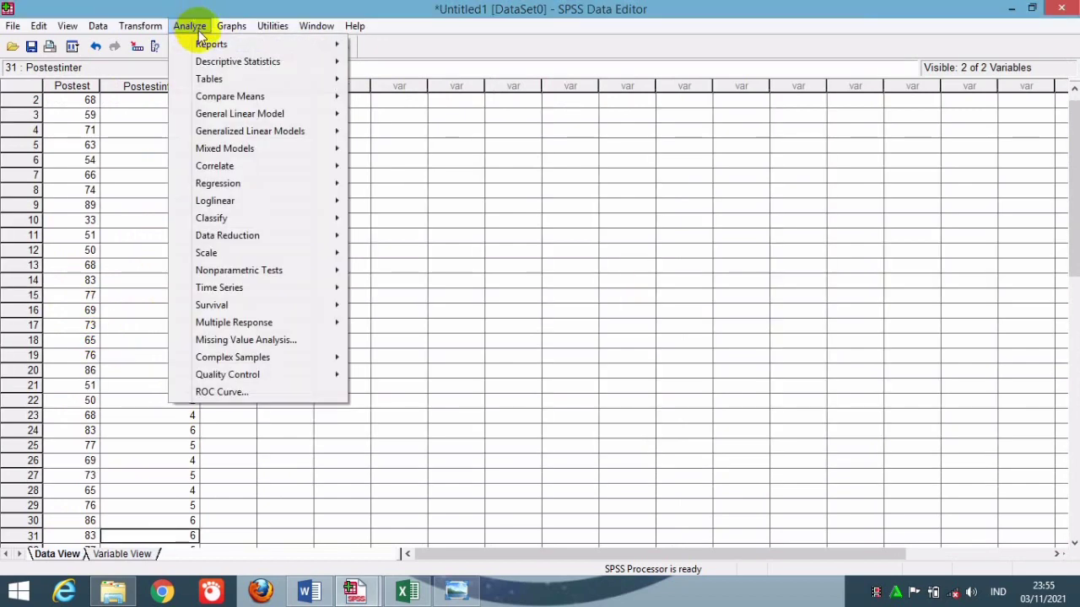
{"action": "mouse_move", "coordinate": [215, 44]}
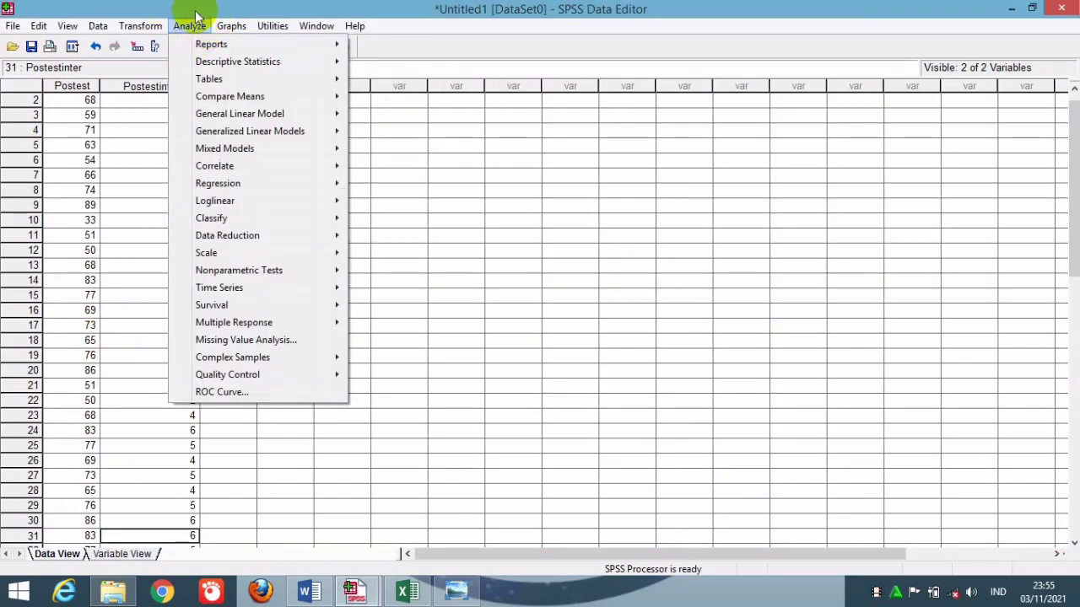
{"action": "mouse_move", "coordinate": [239, 63]}
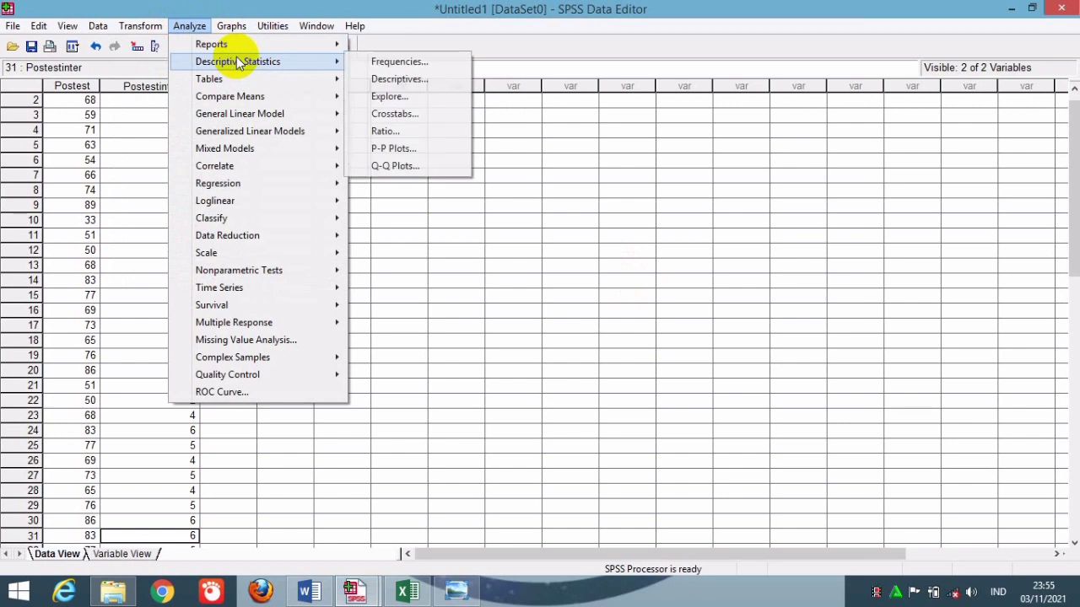
{"action": "left_click", "coordinate": [374, 61]}
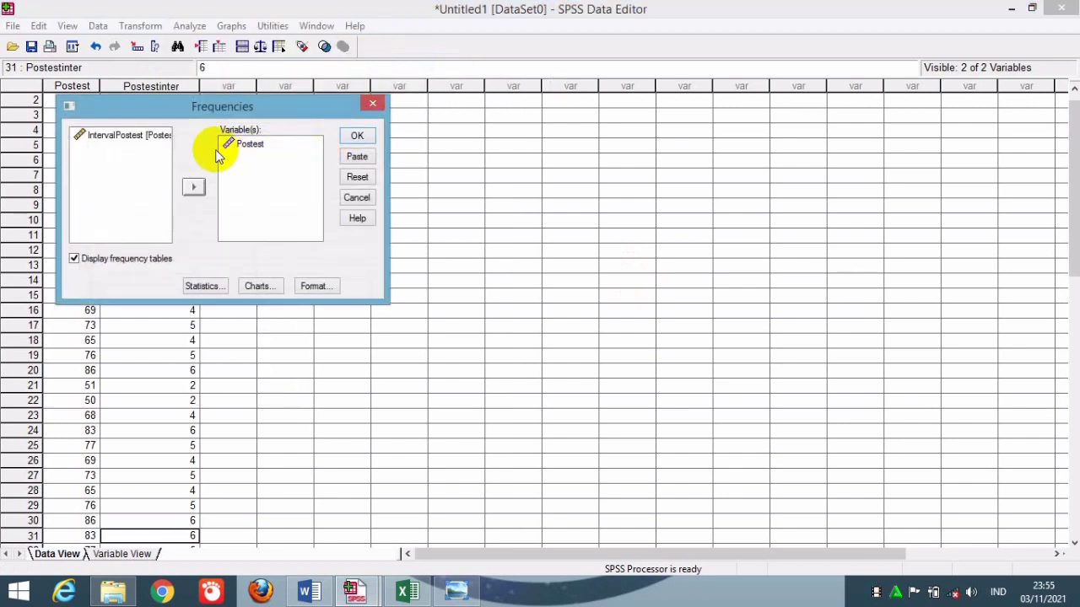
{"action": "left_click", "coordinate": [242, 145]}
{"action": "left_click", "coordinate": [193, 187]}
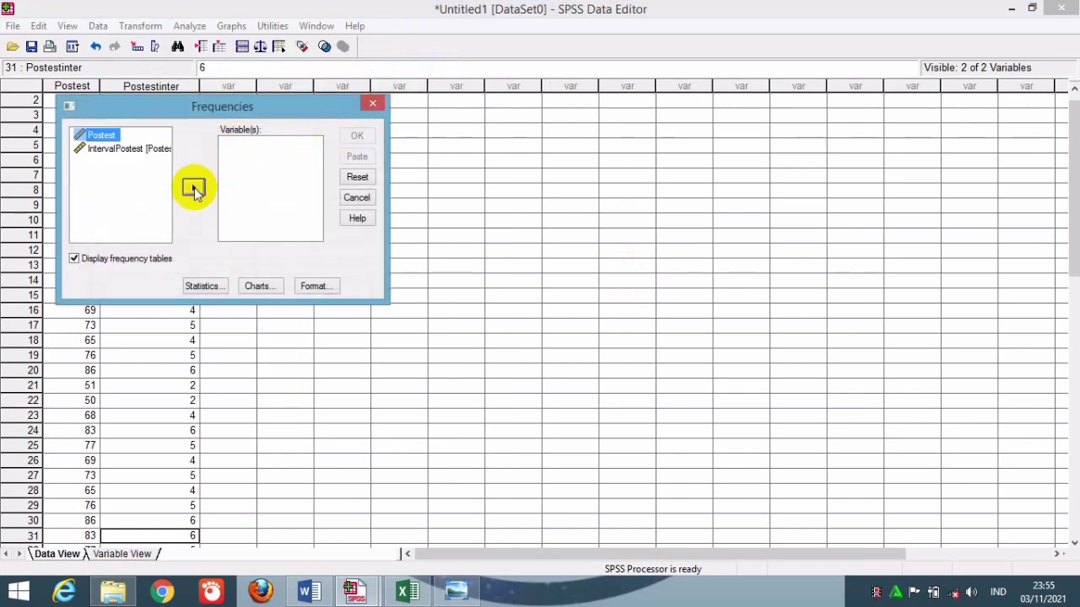
{"action": "left_click", "coordinate": [135, 149]}
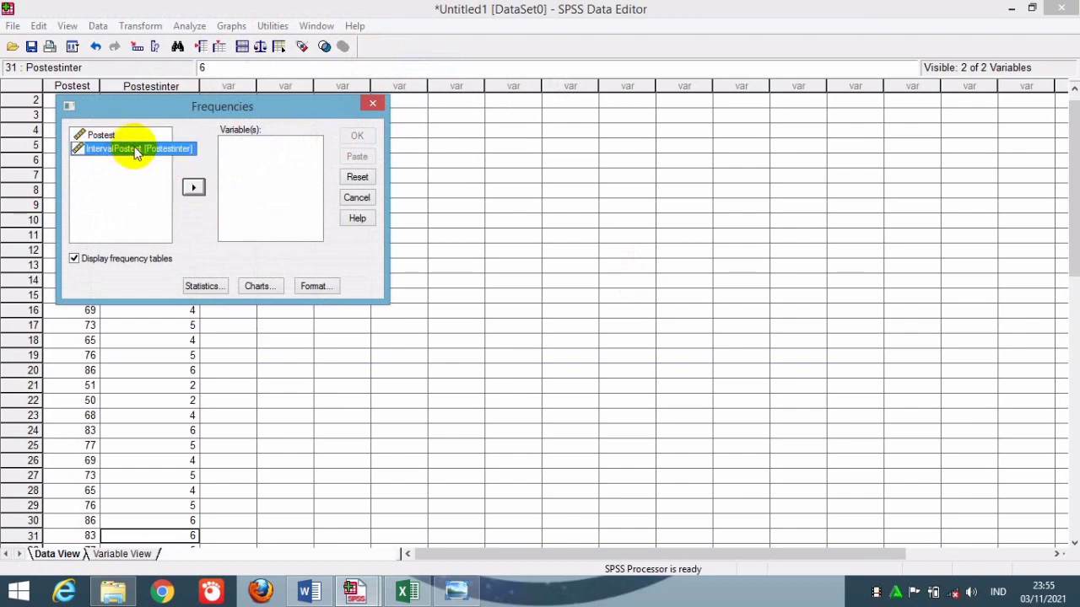
{"action": "left_click", "coordinate": [193, 188]}
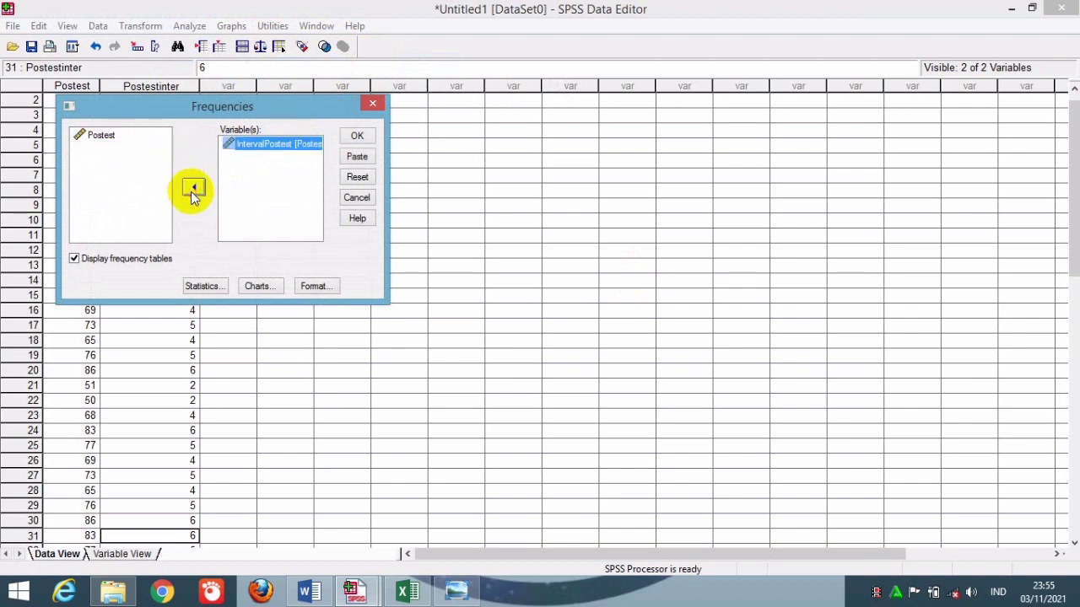
- Turn off the quartiles, cut points and percentiles, and the mean, median, mode and sum in the Frequencies statistics
{"action": "left_click", "coordinate": [205, 287]}
{"action": "left_click", "coordinate": [92, 195]}
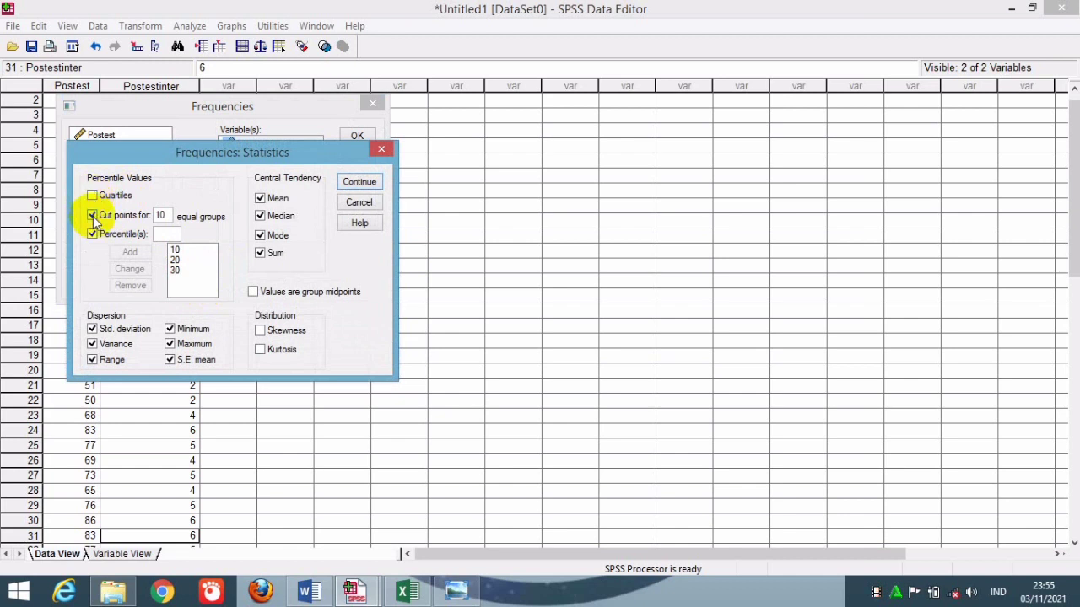
{"action": "left_click", "coordinate": [92, 215]}
{"action": "left_click", "coordinate": [92, 234]}
{"action": "left_click", "coordinate": [260, 197]}
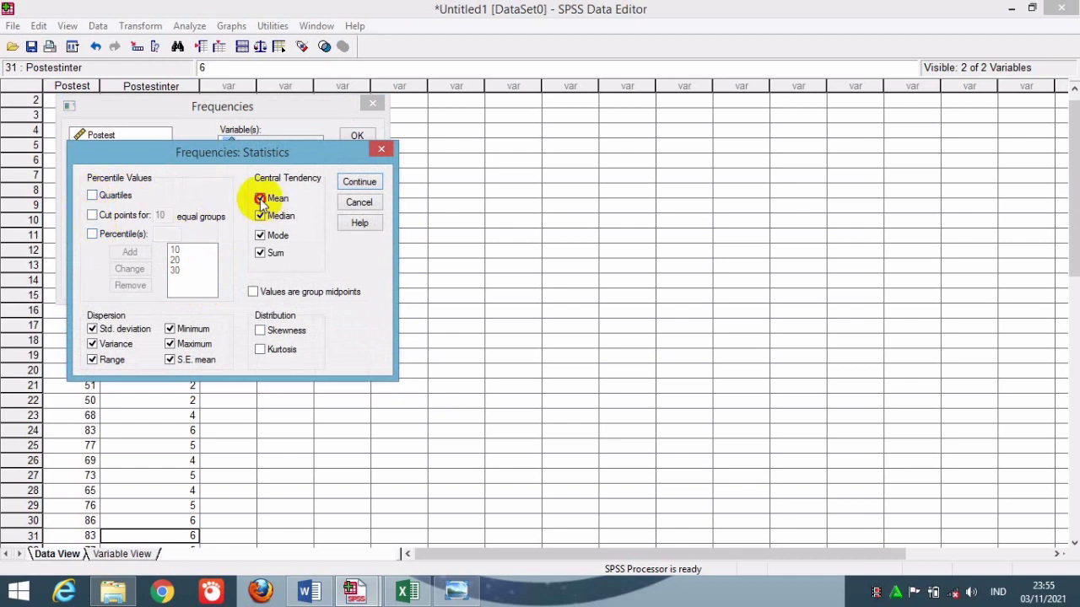
{"action": "left_click", "coordinate": [260, 216]}
{"action": "left_click", "coordinate": [260, 235]}
{"action": "left_click", "coordinate": [260, 253]}
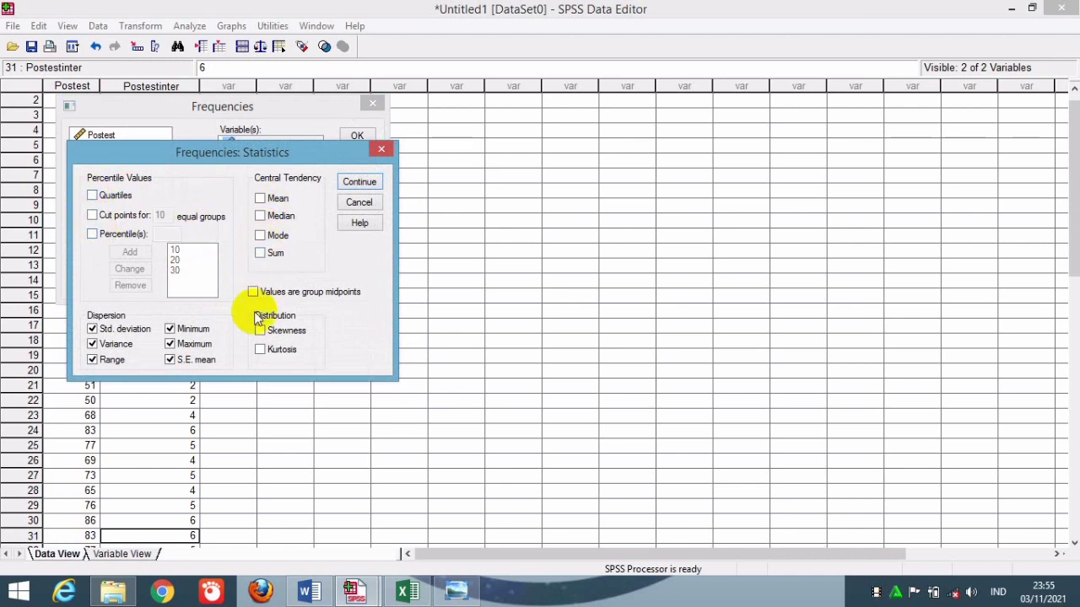
- Turn off all dispersion statistics and run the Frequencies analysis to produce the IntervalPostest frequency table
{"action": "left_click", "coordinate": [91, 344]}
{"action": "left_click", "coordinate": [92, 359]}
{"action": "left_click", "coordinate": [170, 329]}
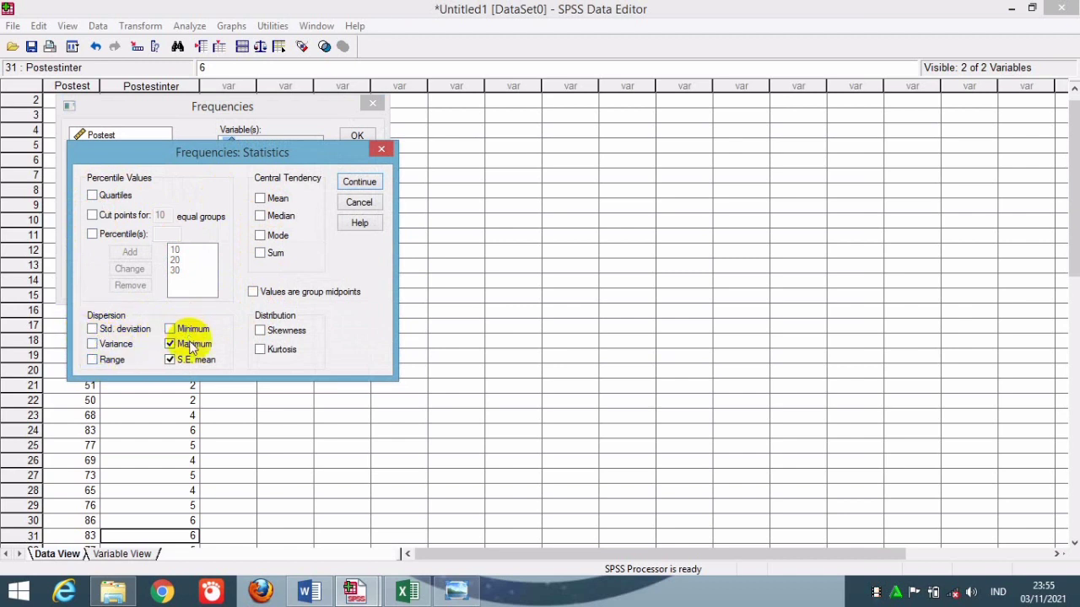
{"action": "left_click", "coordinate": [190, 345]}
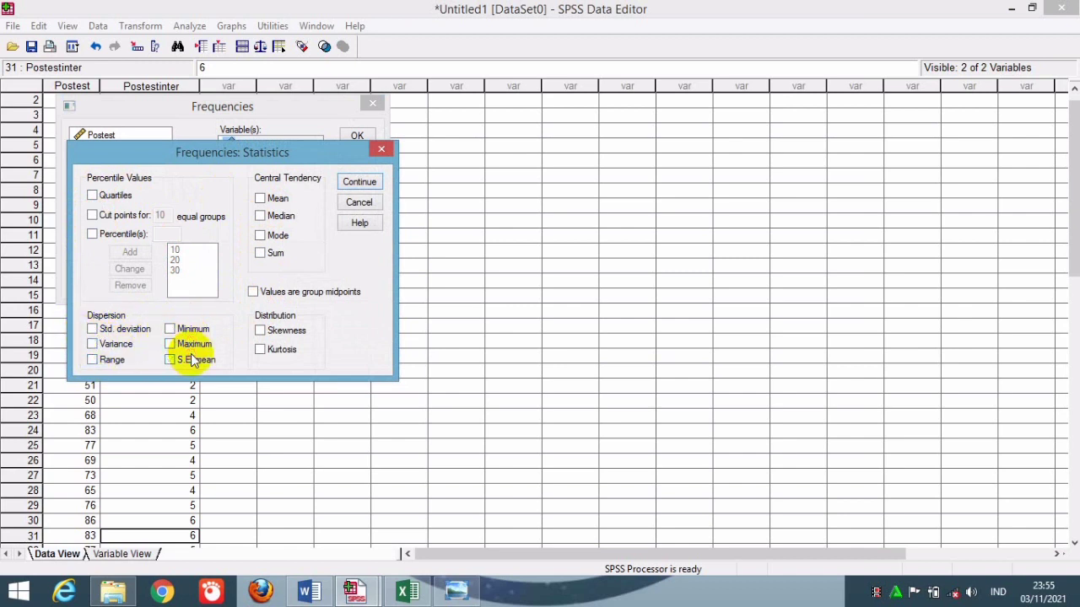
{"action": "left_click", "coordinate": [360, 181]}
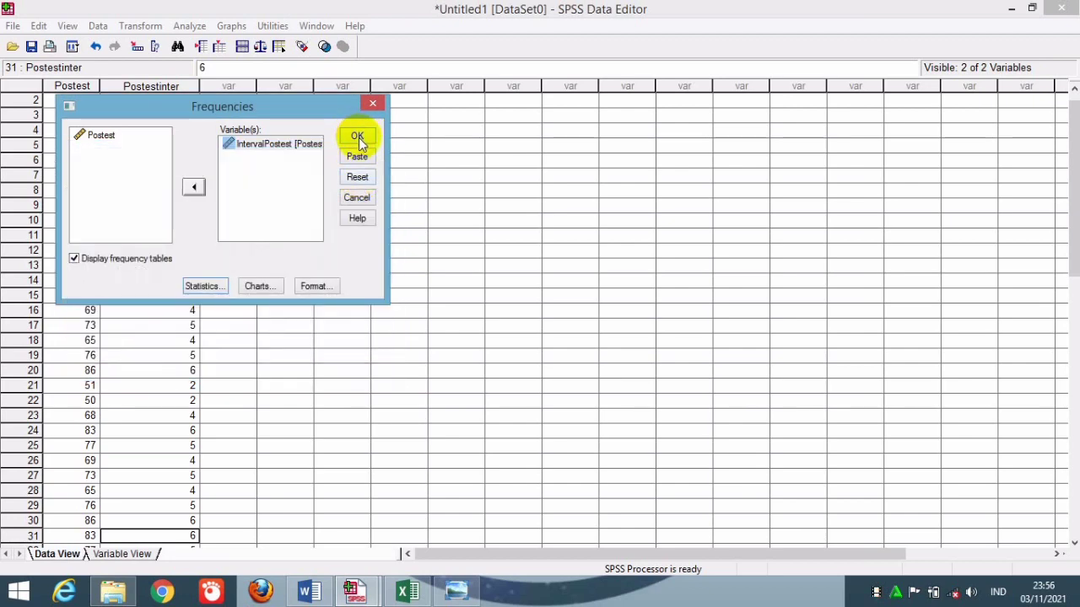
{"action": "left_click", "coordinate": [358, 138]}
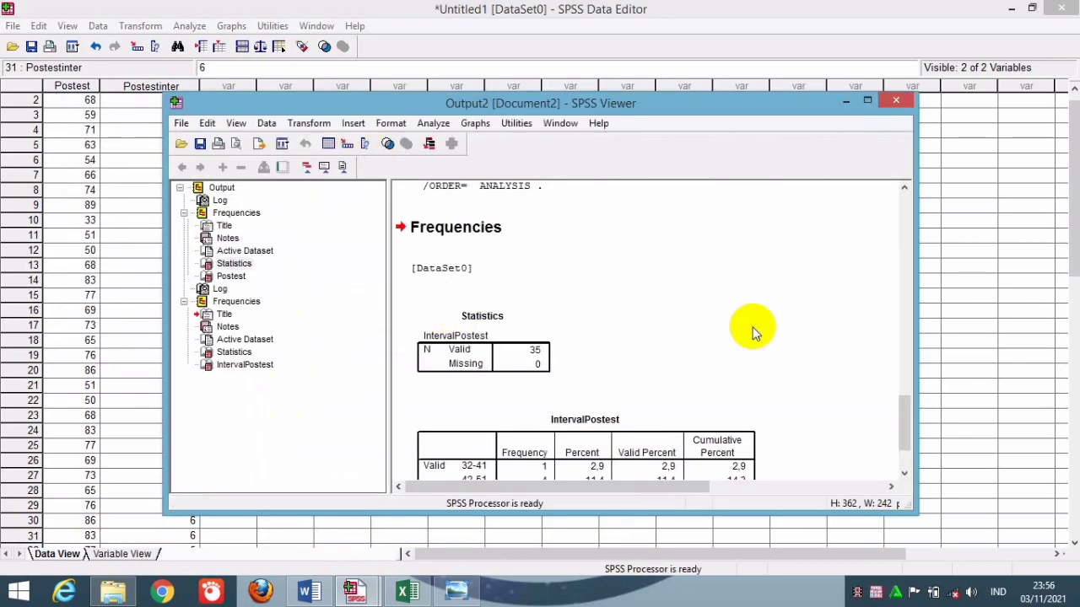
{"action": "left_click_drag", "start_coordinate": [910, 422], "coordinate": [908, 455]}
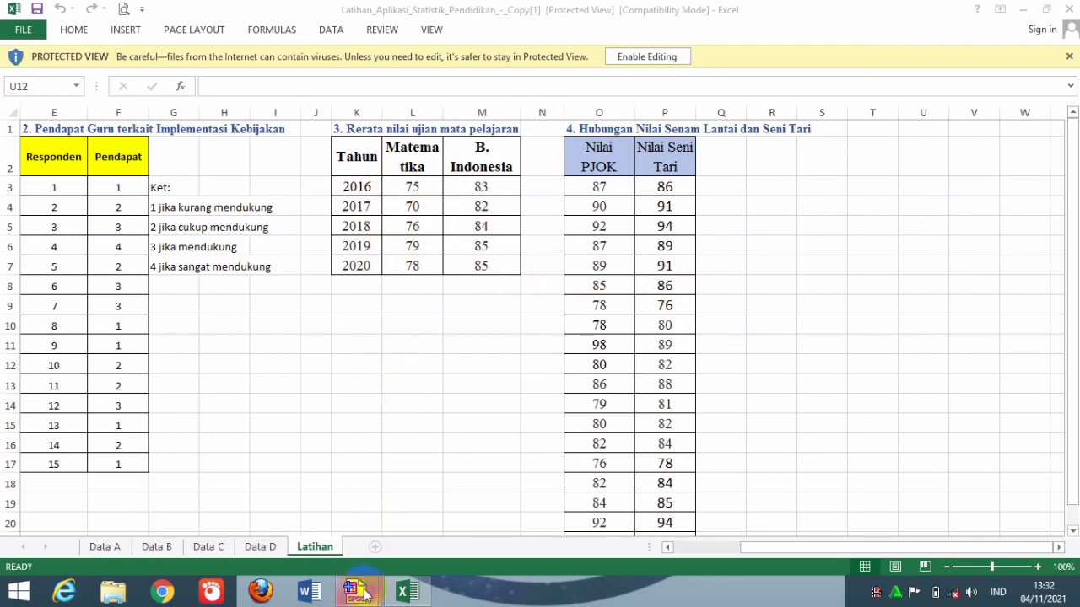
- Switch to the empty SPSS dataset and define a numeric variable named Tahun with 0 decimals
{"action": "mouse_move", "coordinate": [364, 594]}
{"action": "left_click", "coordinate": [278, 530]}
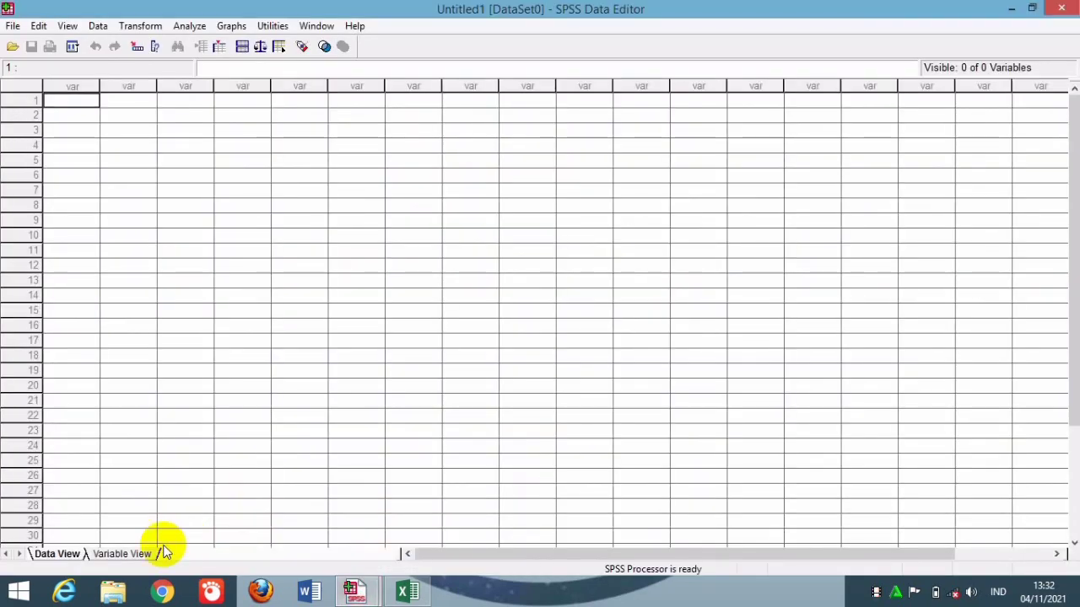
{"action": "left_click", "coordinate": [124, 555]}
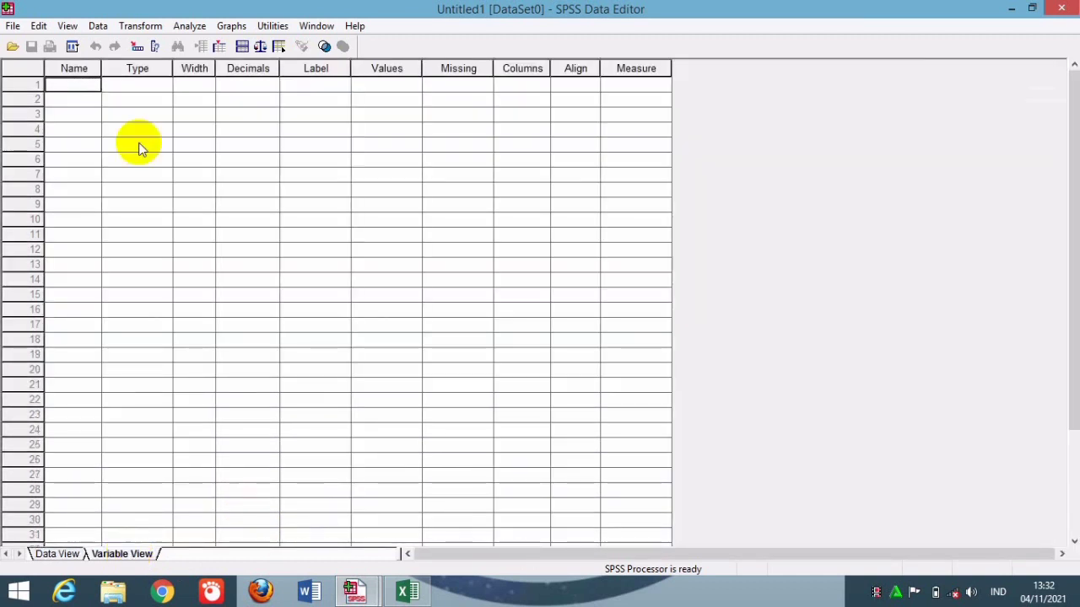
{"action": "type", "text": "Tahun"}
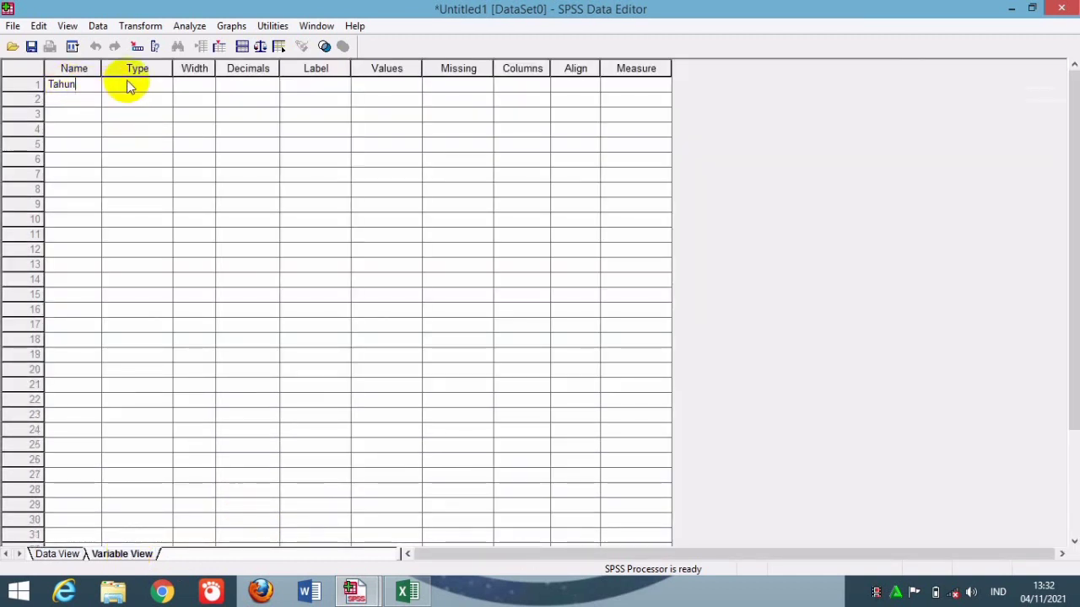
{"action": "left_click", "coordinate": [130, 85]}
{"action": "left_click", "coordinate": [253, 86]}
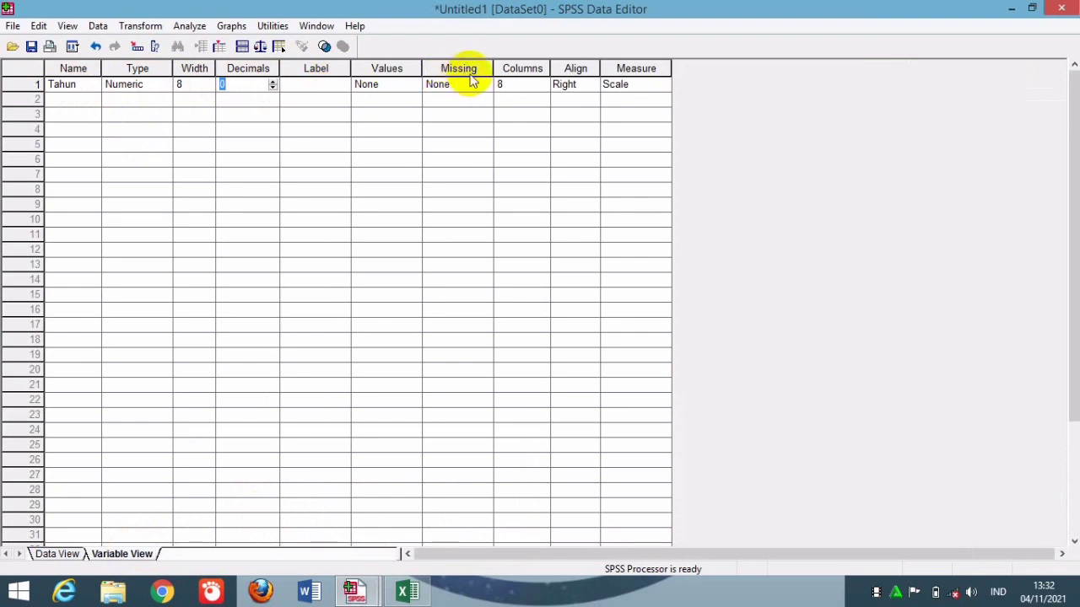
- Set the Tahun variable's column width to 6 and its measurement level to Nominal
{"action": "left_click", "coordinate": [523, 89]}
{"action": "left_click", "coordinate": [544, 89]}
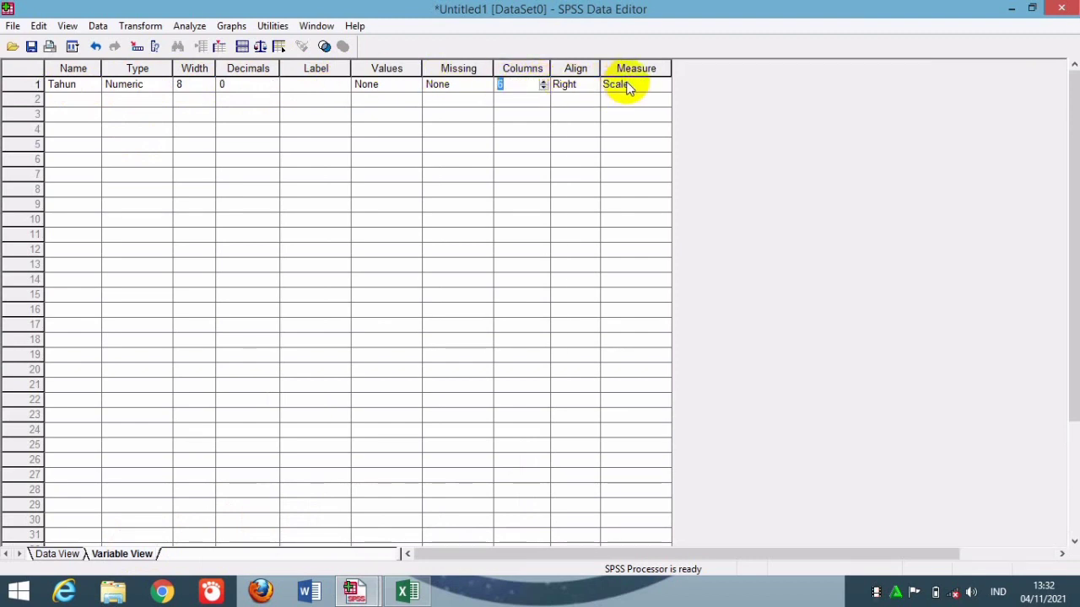
{"action": "left_click", "coordinate": [622, 86]}
{"action": "left_click", "coordinate": [665, 86]}
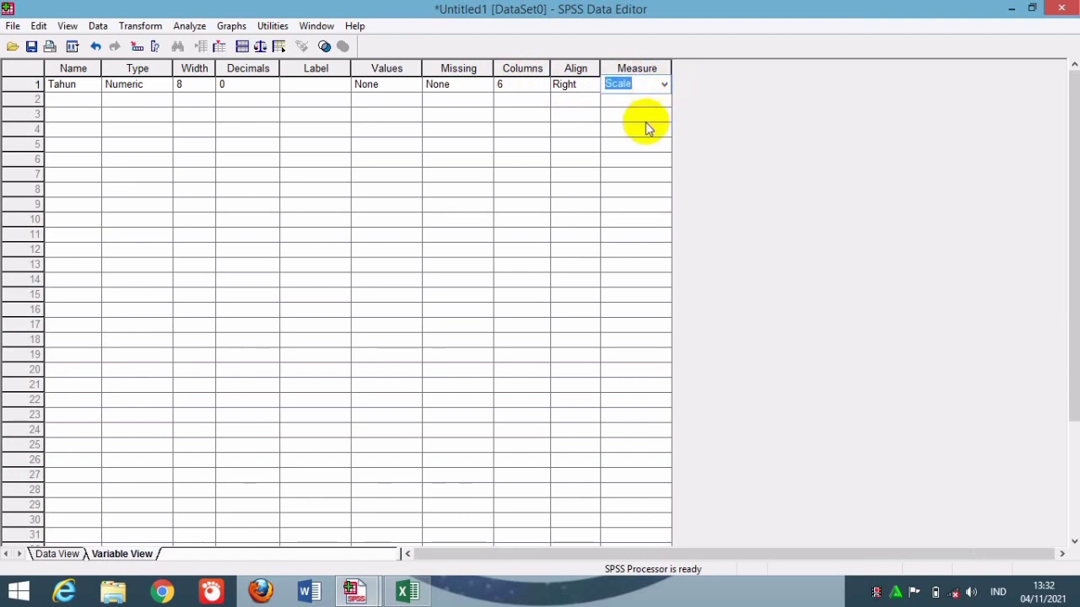
{"action": "left_click", "coordinate": [667, 84]}
{"action": "left_click", "coordinate": [646, 127]}
- Define a second numeric variable named Jenis_Mapel with 0 decimals
{"action": "left_click", "coordinate": [60, 103]}
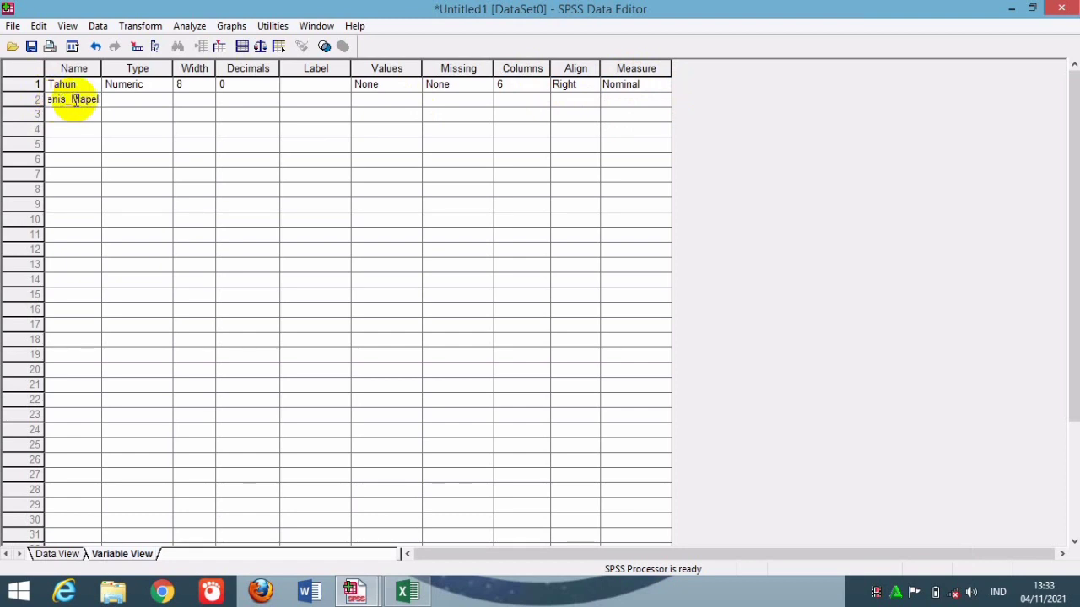
{"action": "left_click", "coordinate": [125, 99]}
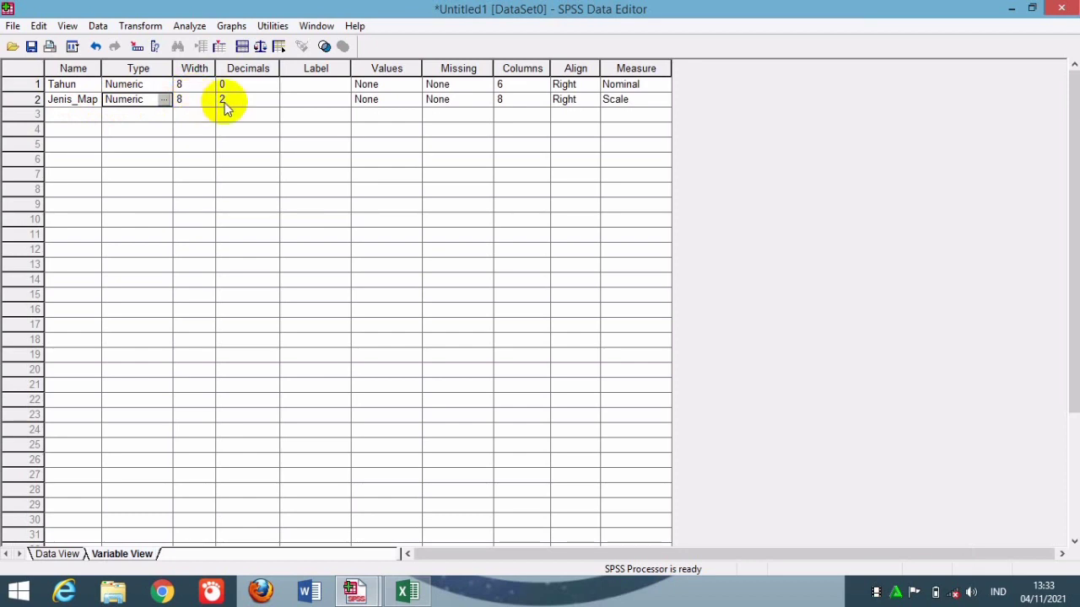
{"action": "left_click", "coordinate": [224, 101]}
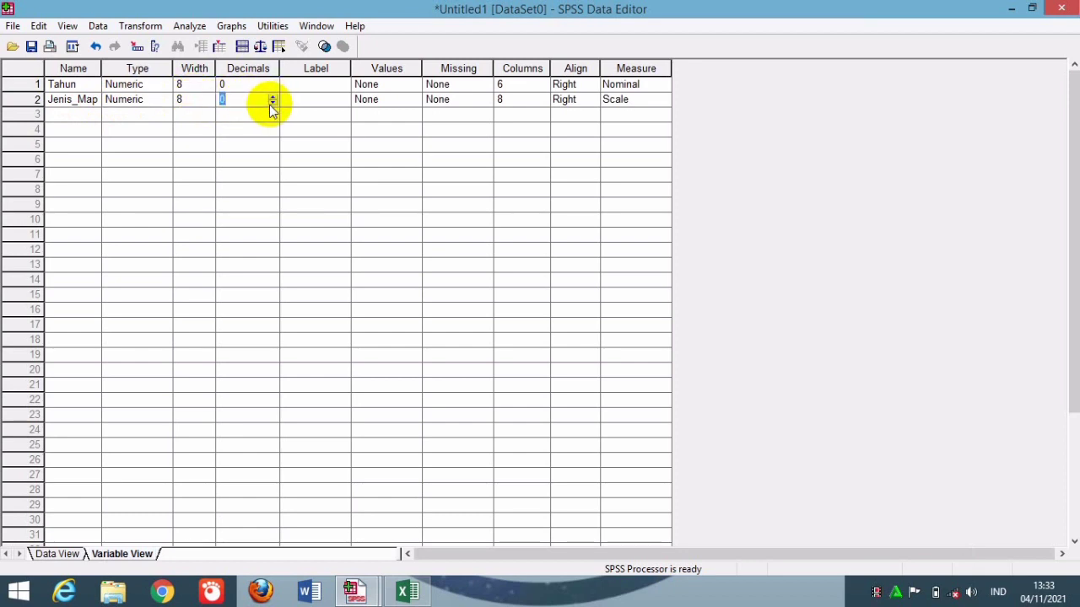
- Set the Jenis_Mapel variable's column width to 11 and its measurement level to Nominal
{"action": "left_click", "coordinate": [524, 99]}
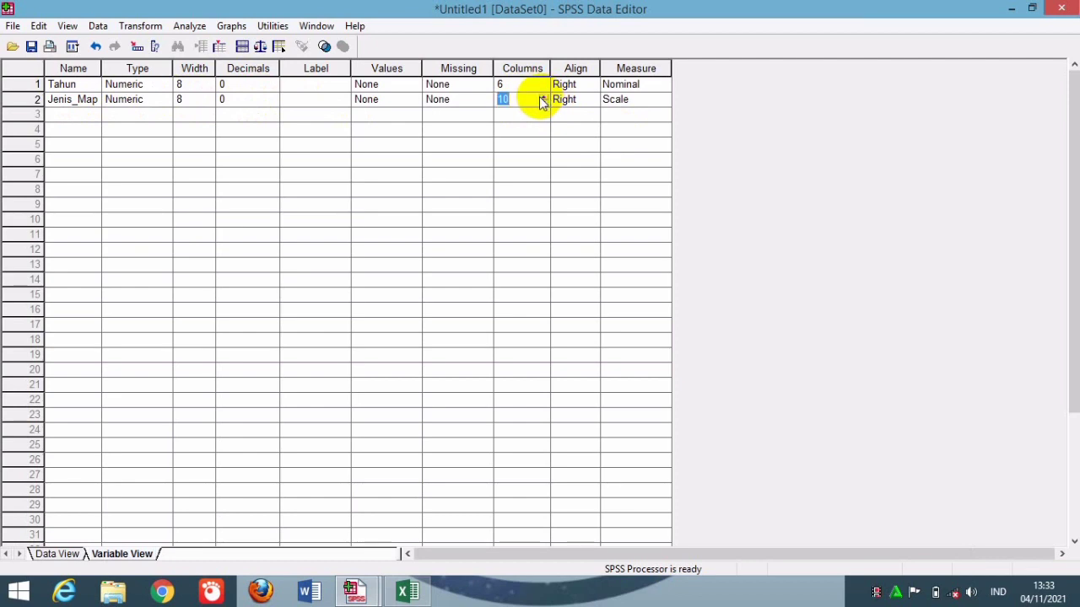
{"action": "left_click", "coordinate": [540, 99]}
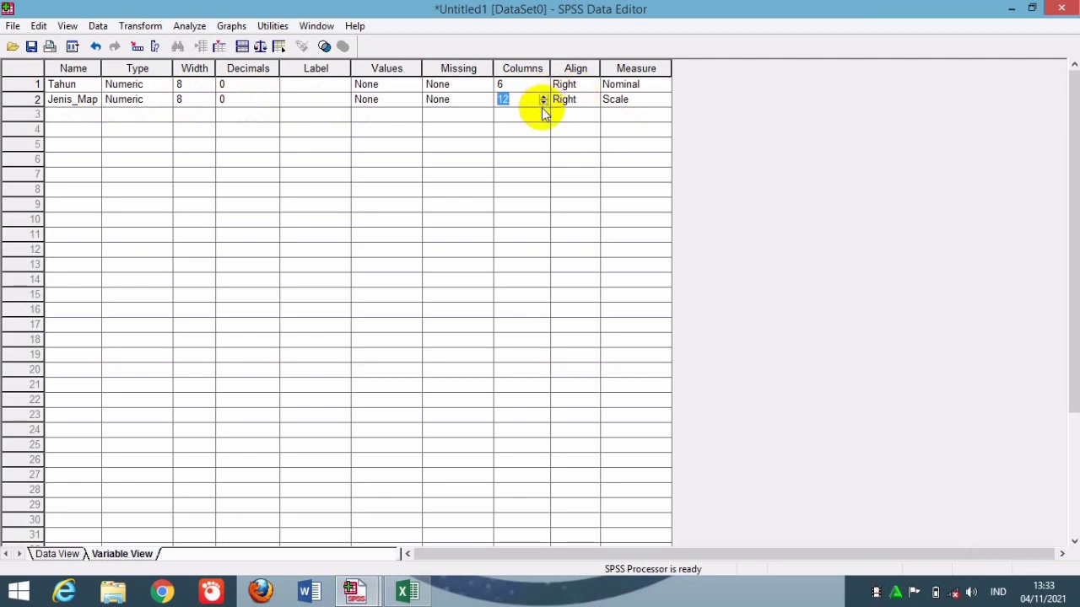
{"action": "left_click", "coordinate": [541, 105]}
{"action": "left_click", "coordinate": [666, 101]}
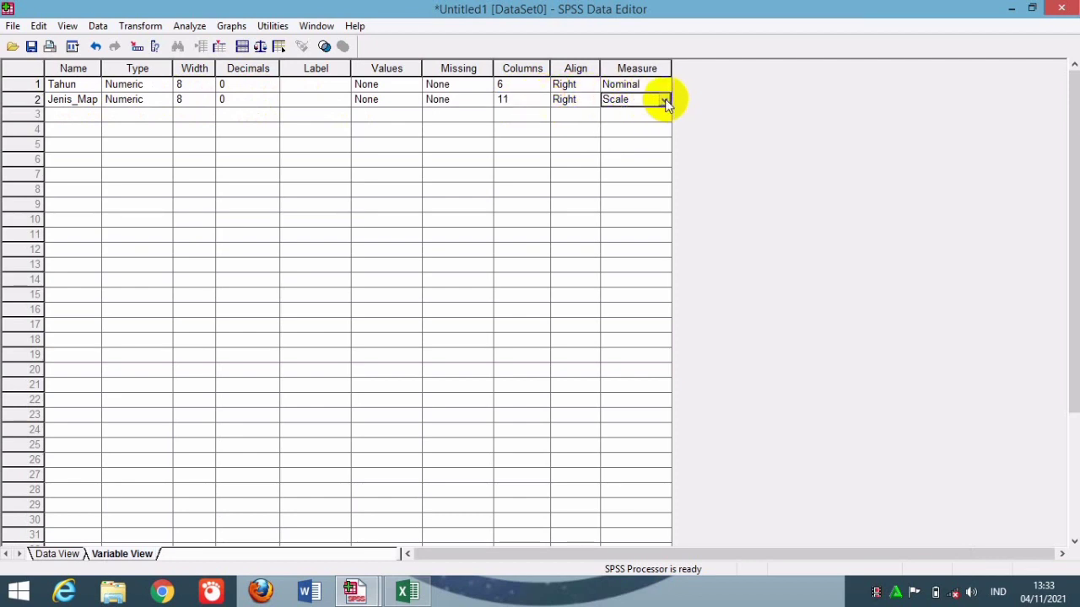
{"action": "left_click", "coordinate": [666, 100]}
{"action": "left_click", "coordinate": [648, 143]}
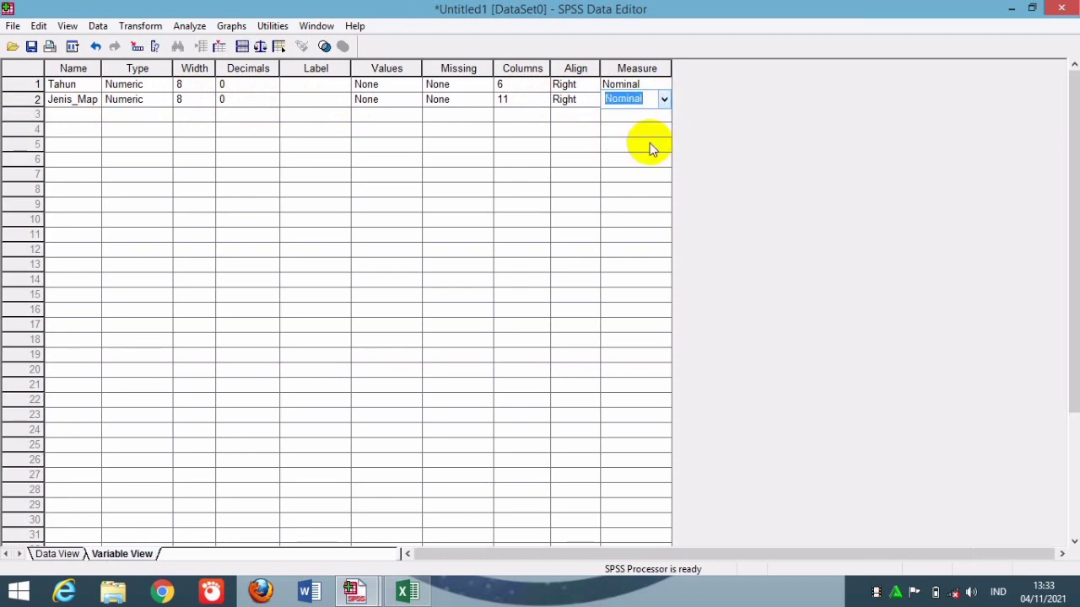
- Define a third numeric variable named Jumlah_Nilai with 0 decimals and the Scale measurement level
{"action": "left_click", "coordinate": [59, 114]}
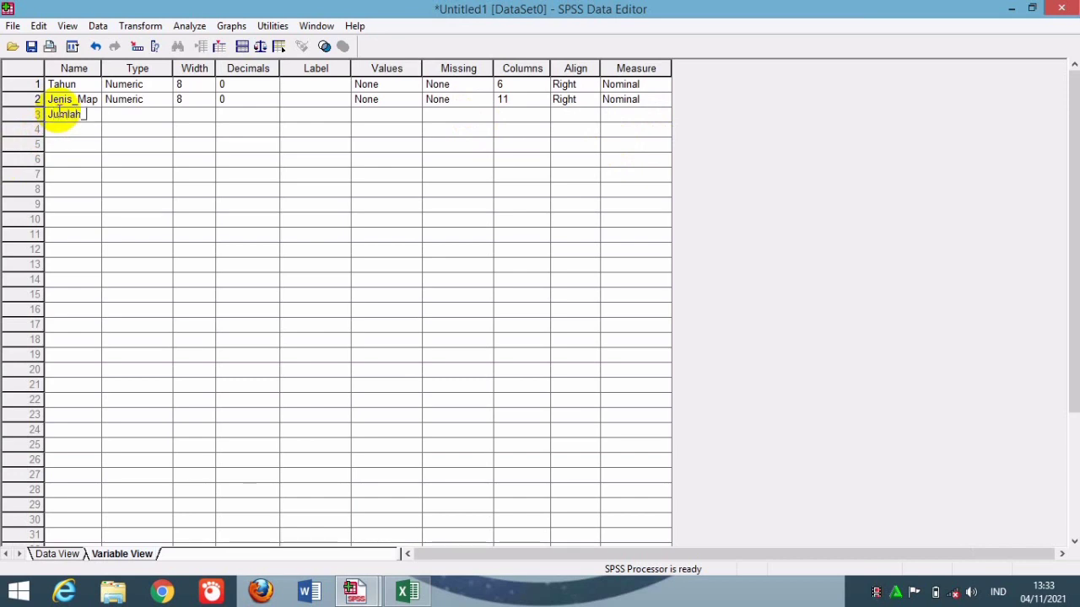
{"action": "type", "text": "Jumlah_Nilai"}
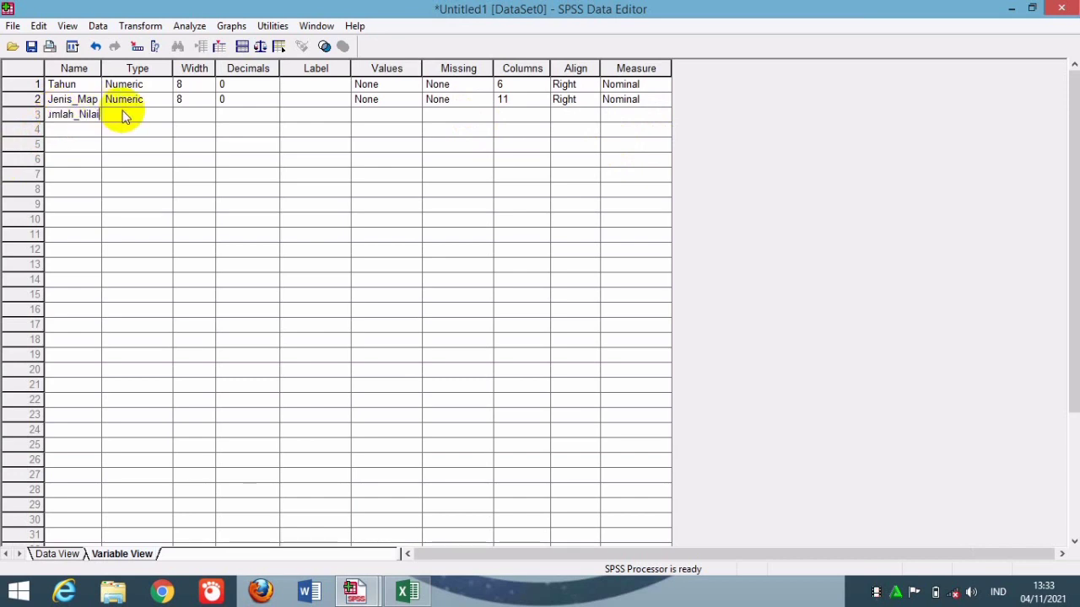
{"action": "left_click", "coordinate": [127, 115]}
{"action": "left_click", "coordinate": [241, 120]}
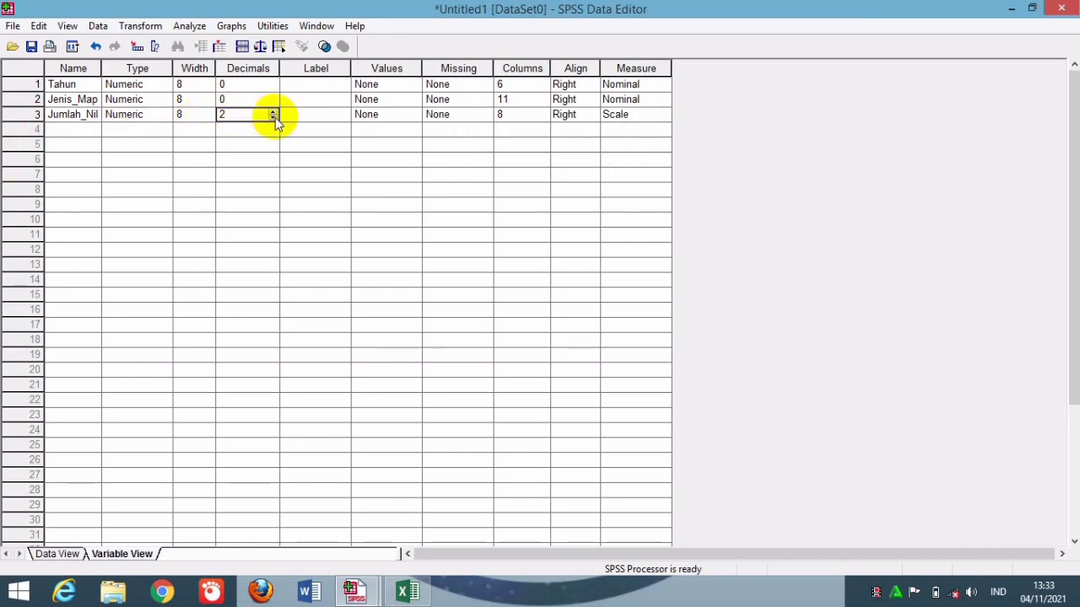
{"action": "double_click", "coordinate": [274, 117]}
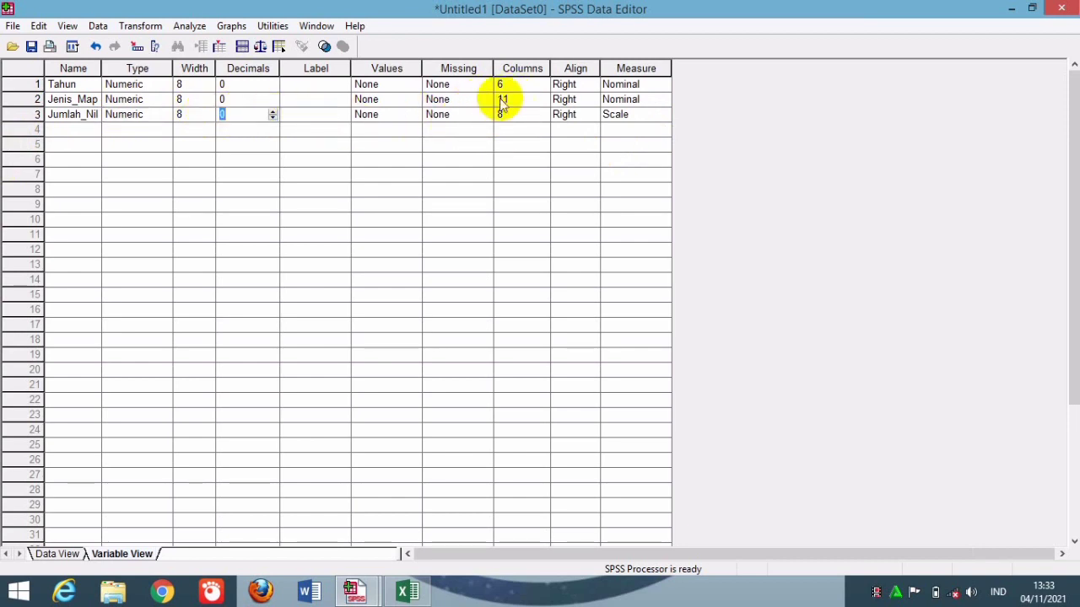
{"action": "left_click", "coordinate": [637, 114]}
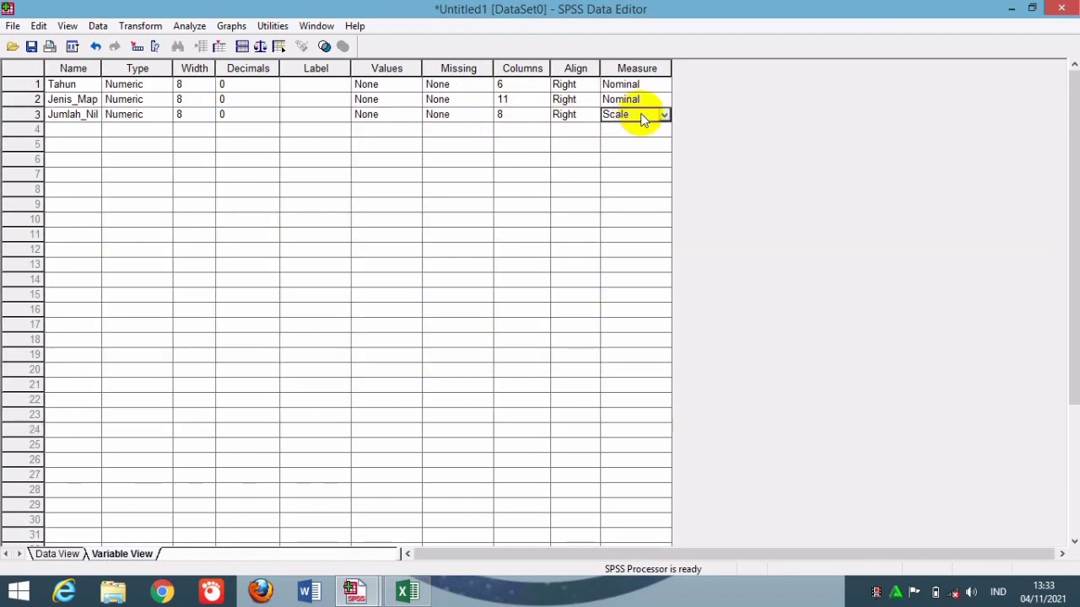
{"action": "left_click", "coordinate": [667, 114]}
{"action": "key", "text": "Return"}
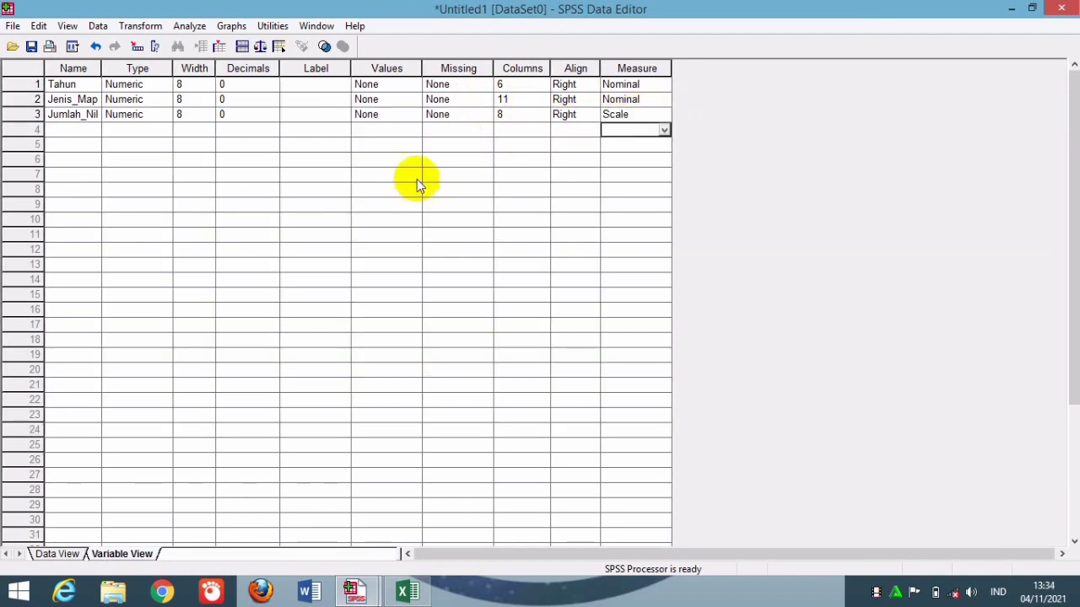
- Add a value label to Jenis_Mapel that names value 1 as Matematika
{"action": "left_click", "coordinate": [393, 102]}
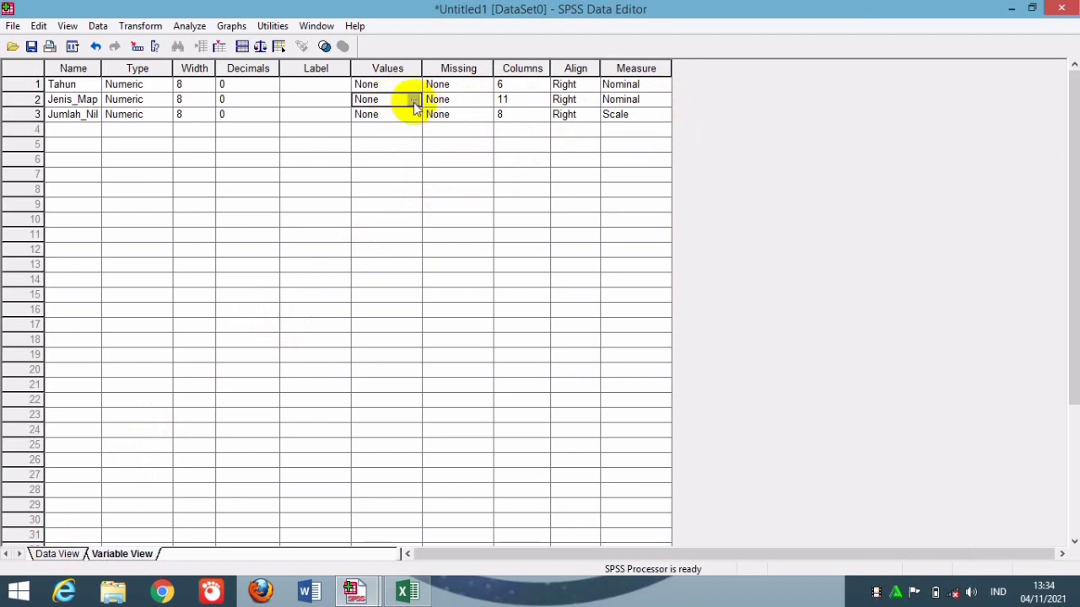
{"action": "left_click", "coordinate": [413, 100]}
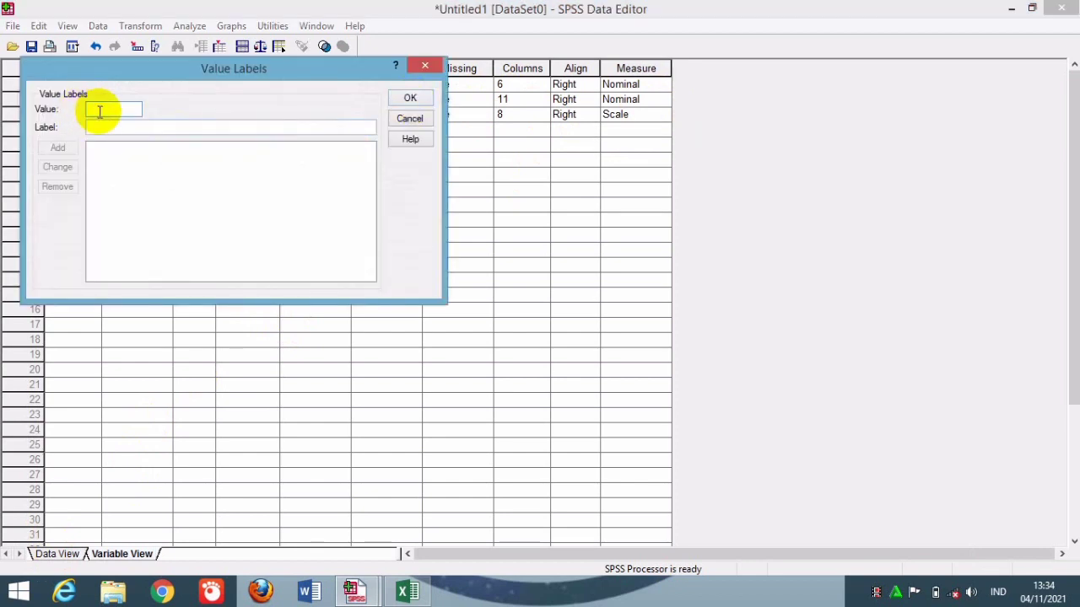
{"action": "left_click", "coordinate": [103, 126]}
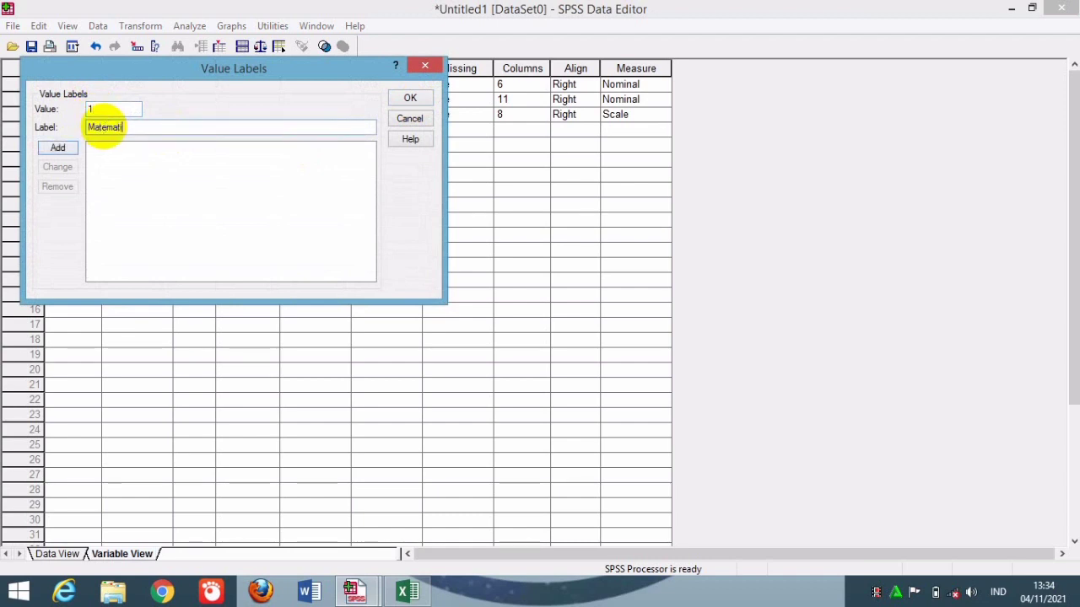
{"action": "left_click", "coordinate": [58, 150]}
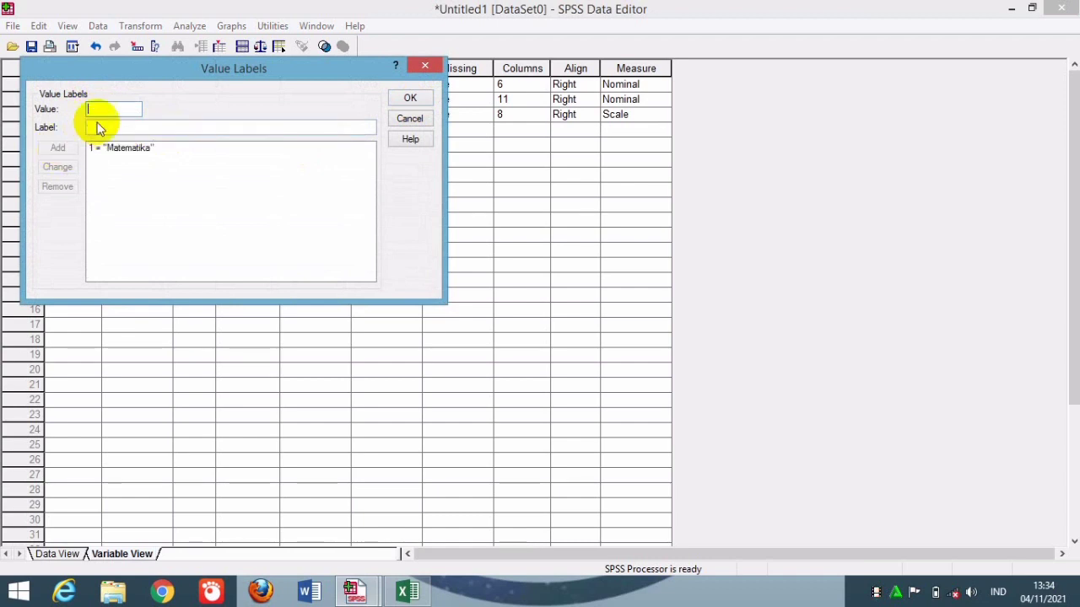
- Add a value label that names value 2 as Bahasa Indonesia and apply the Jenis_Mapel labels
{"action": "left_click", "coordinate": [104, 109]}
{"action": "type", "text": "2"}
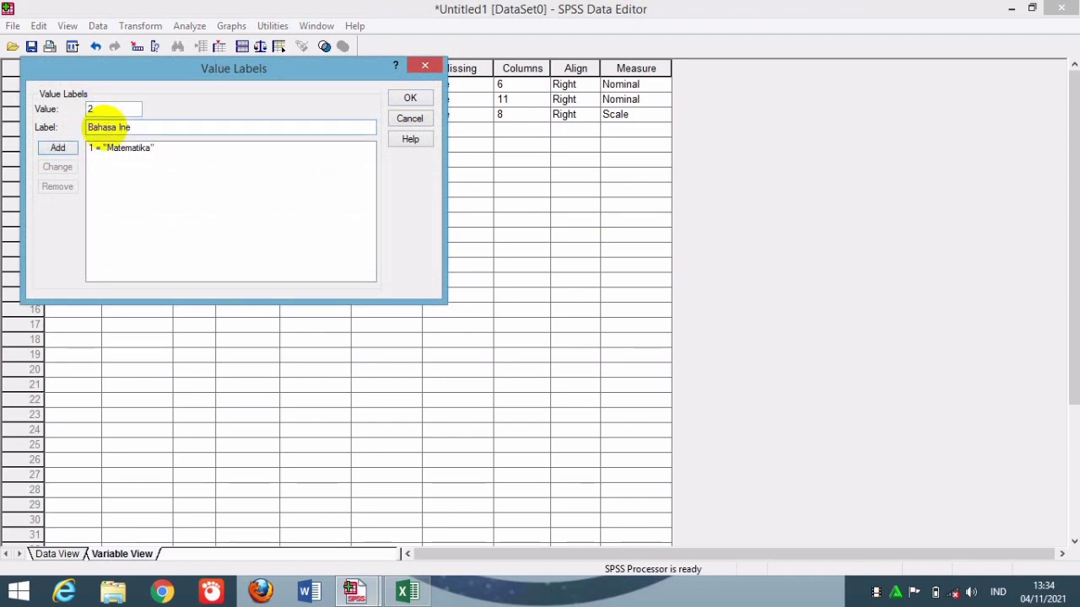
{"action": "left_click", "coordinate": [105, 126]}
{"action": "type", "text": "Bahasa Indonesia"}
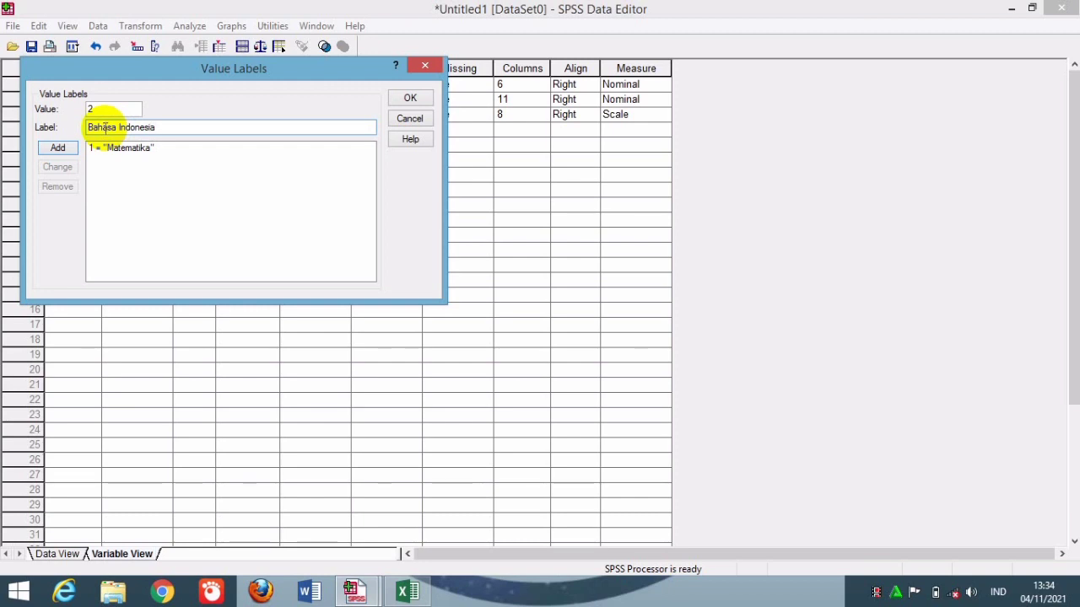
{"action": "left_click", "coordinate": [56, 146]}
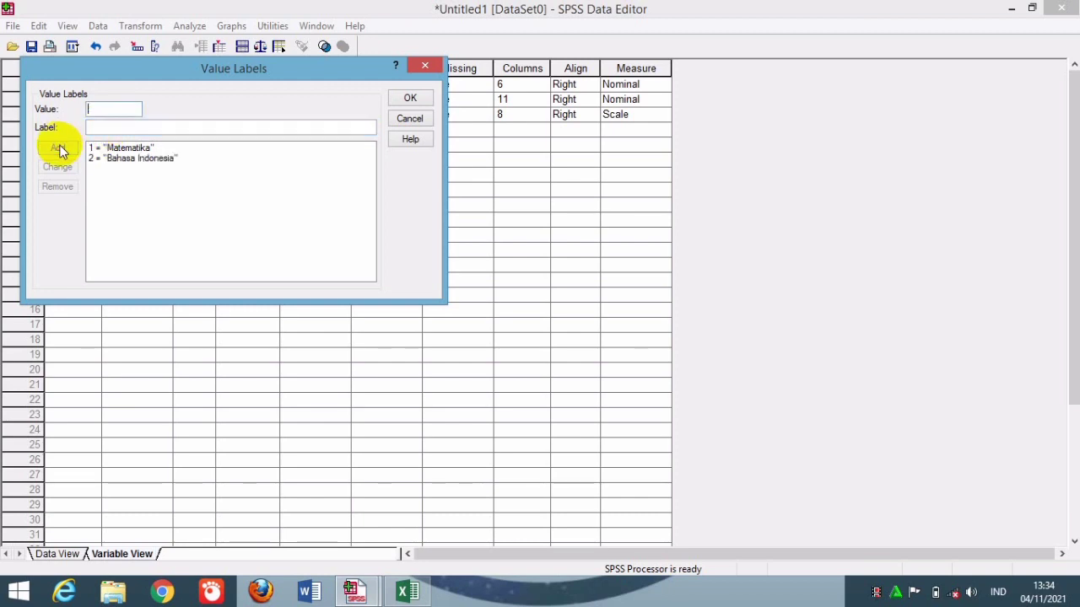
{"action": "left_click", "coordinate": [413, 98]}
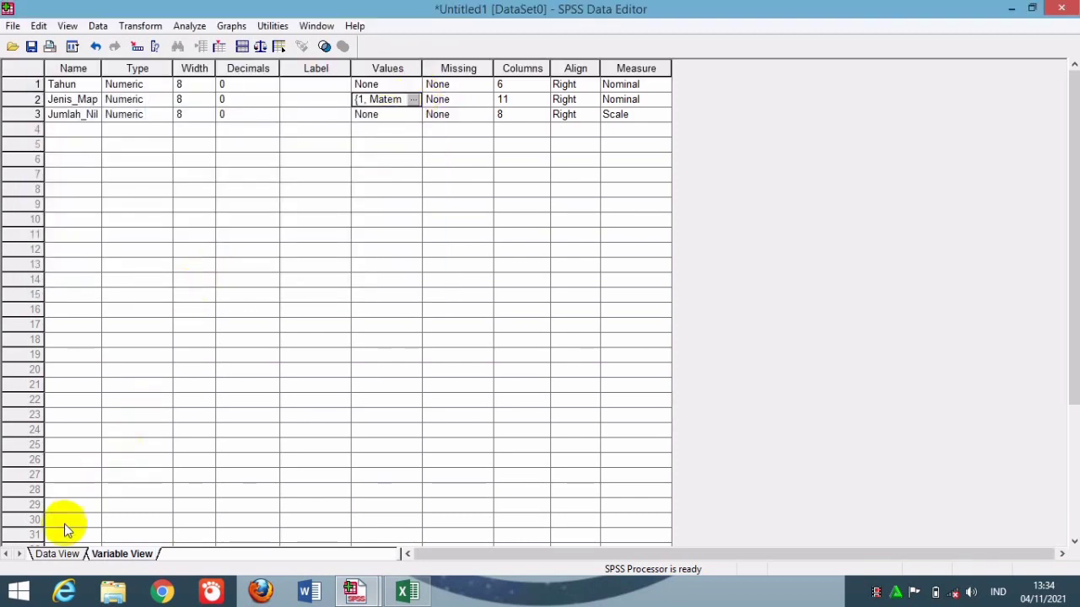
- Show the SPSS data grid, switch to the Excel workbook and copy the years 2016 to 2020 from the exam averages table
{"action": "left_click", "coordinate": [53, 554]}
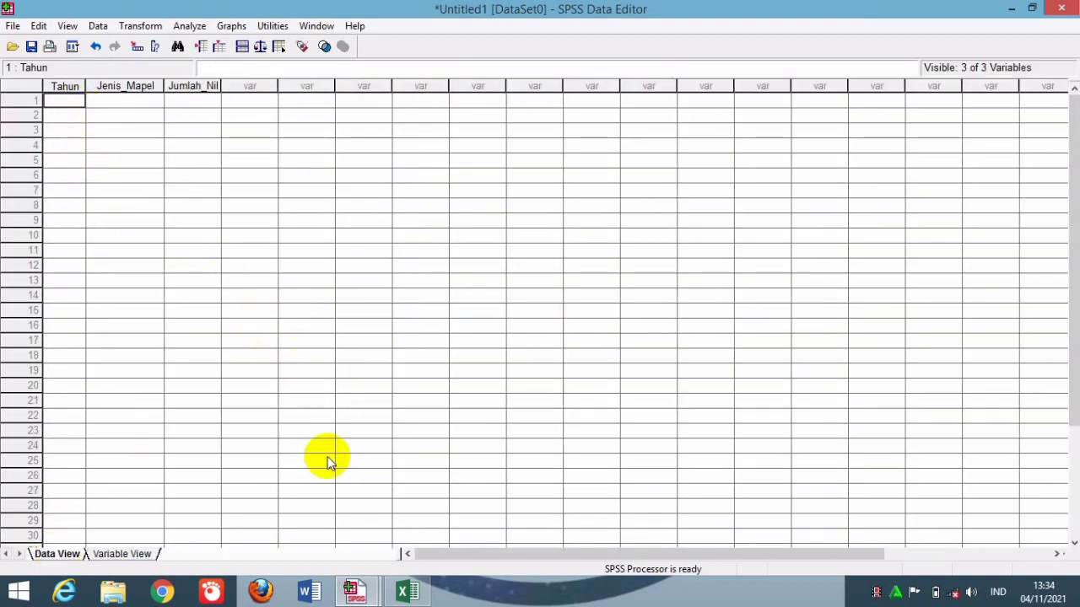
{"action": "mouse_move", "coordinate": [404, 590]}
{"action": "left_click", "coordinate": [393, 533]}
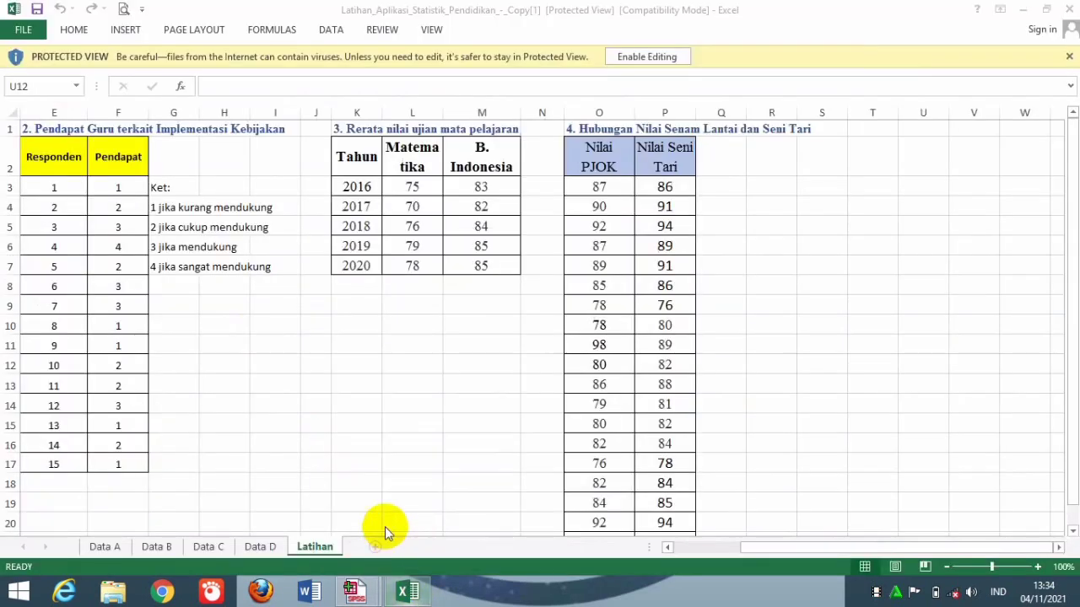
{"action": "left_click_drag", "start_coordinate": [339, 179], "coordinate": [372, 257]}
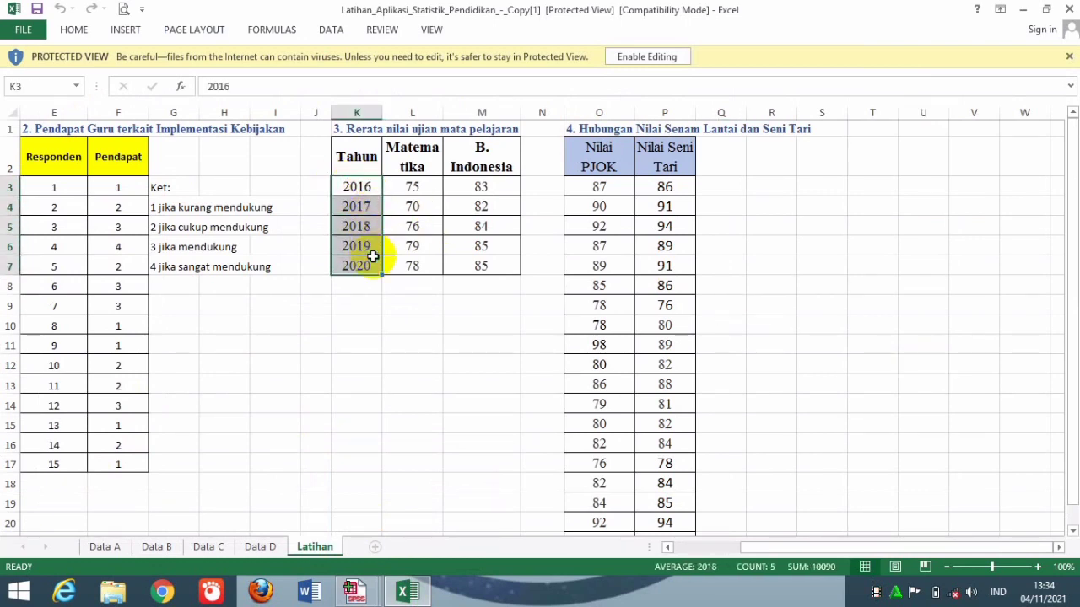
{"action": "right_click", "coordinate": [372, 257]}
{"action": "left_click", "coordinate": [400, 287]}
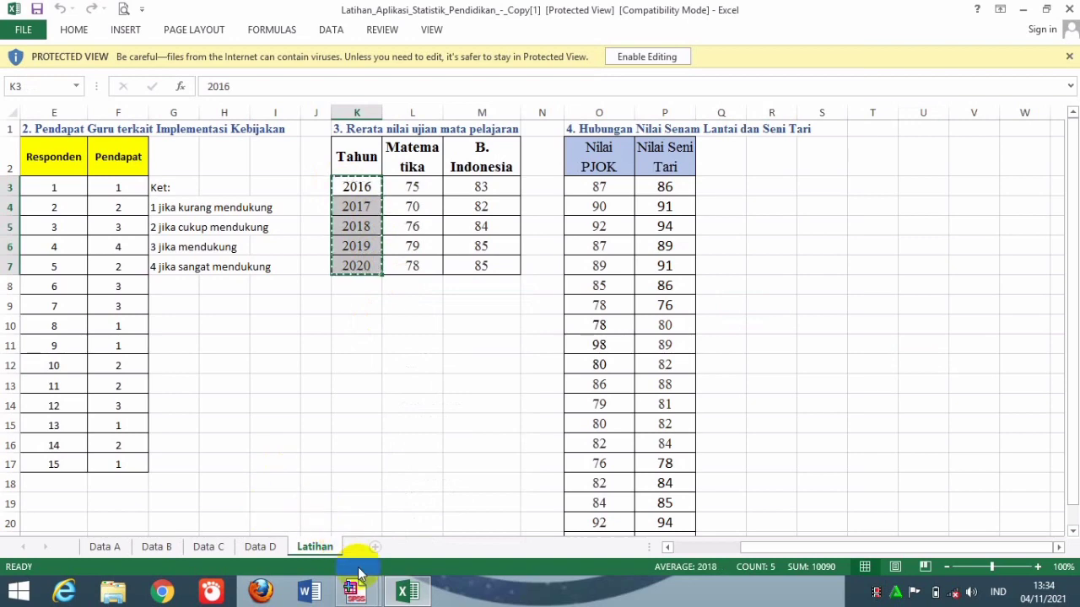
- Switch back to the SPSS data grid and paste the copied years into the Tahun column from row 1
{"action": "mouse_move", "coordinate": [354, 590]}
{"action": "left_click", "coordinate": [290, 531]}
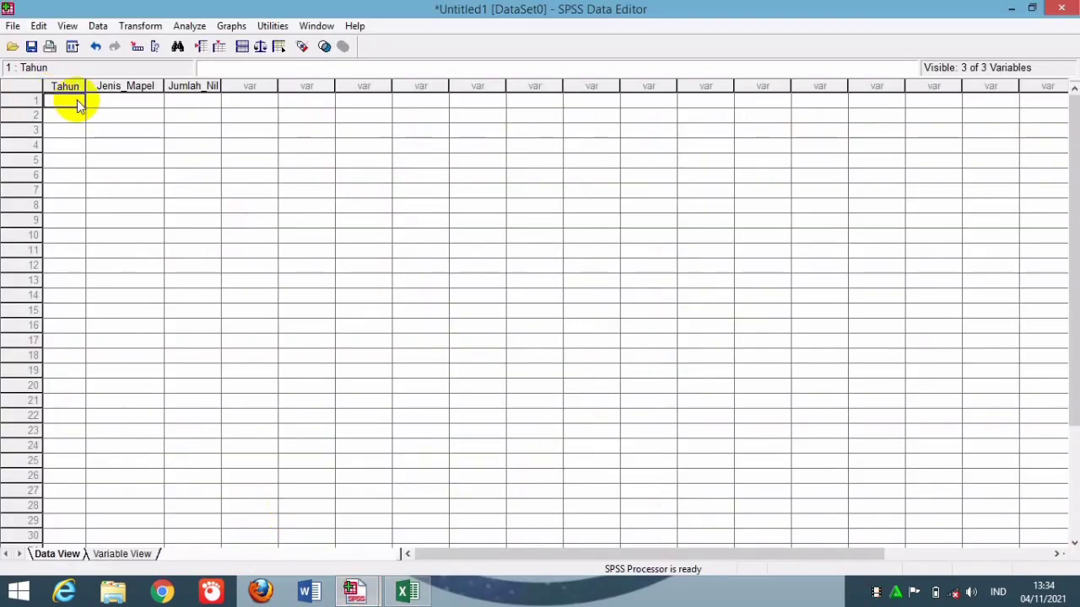
{"action": "right_click", "coordinate": [75, 102]}
{"action": "left_click", "coordinate": [91, 145]}
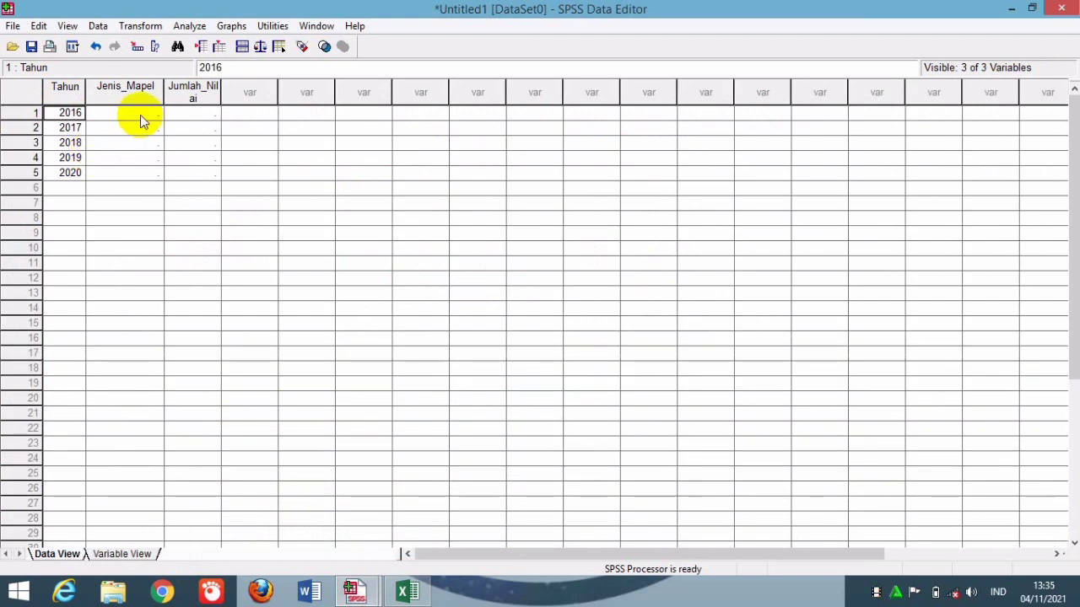
- Enter the subject code 1 in the Jenis_Mapel column for rows 1 to 5
{"action": "left_click", "coordinate": [144, 115]}
{"action": "type", "text": "1"}
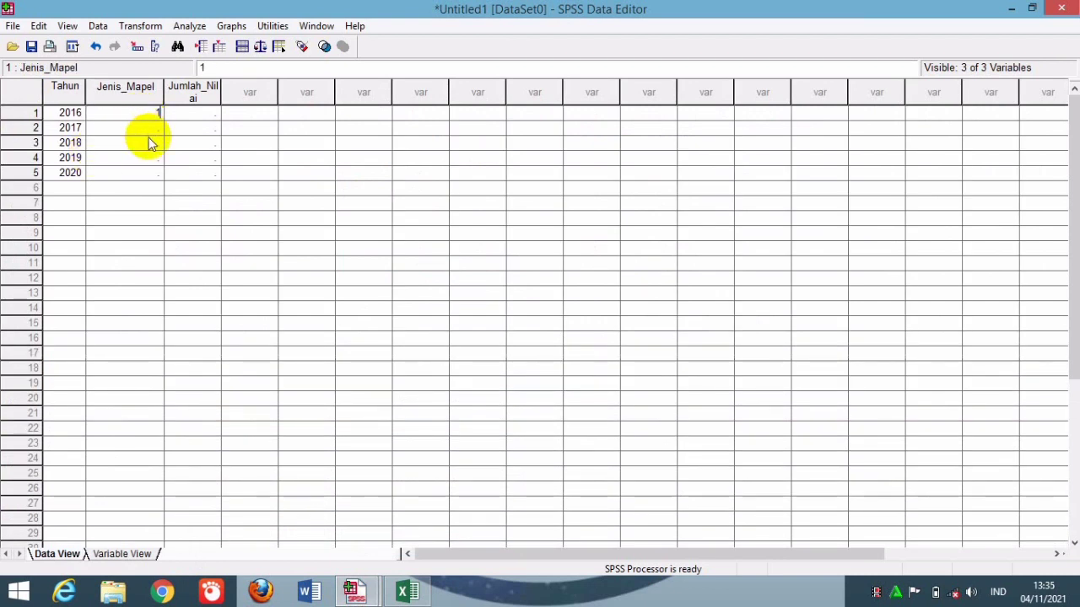
{"action": "key", "text": "Return"}
{"action": "type", "text": "1"}
{"action": "key", "text": "Return"}
{"action": "type", "text": "1"}
{"action": "key", "text": "Return"}
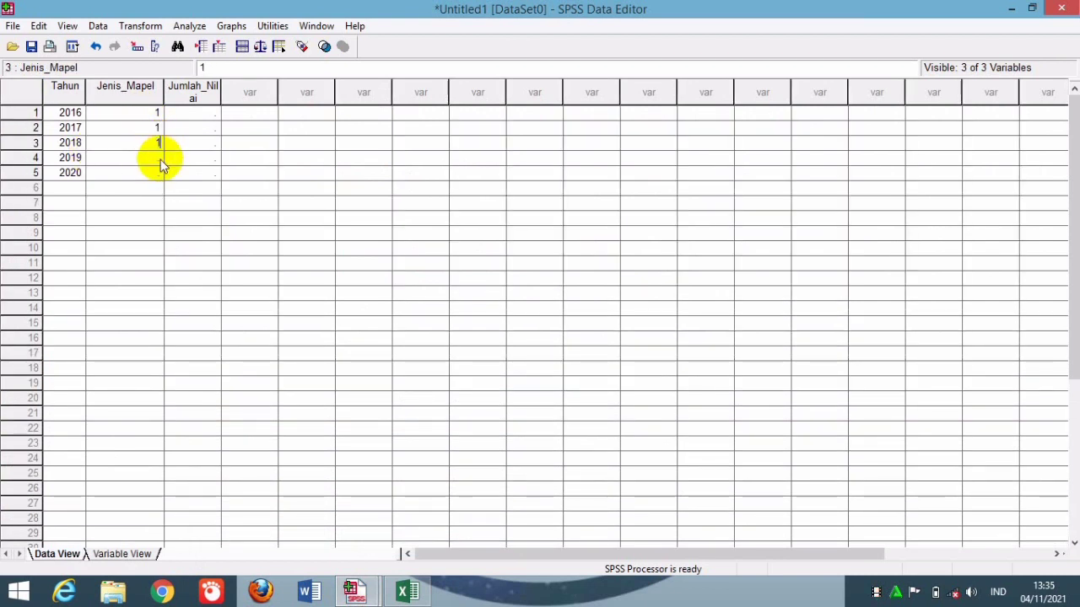
{"action": "type", "text": "1"}
{"action": "key", "text": "Return"}
{"action": "type", "text": "1"}
{"action": "key", "text": "Return"}
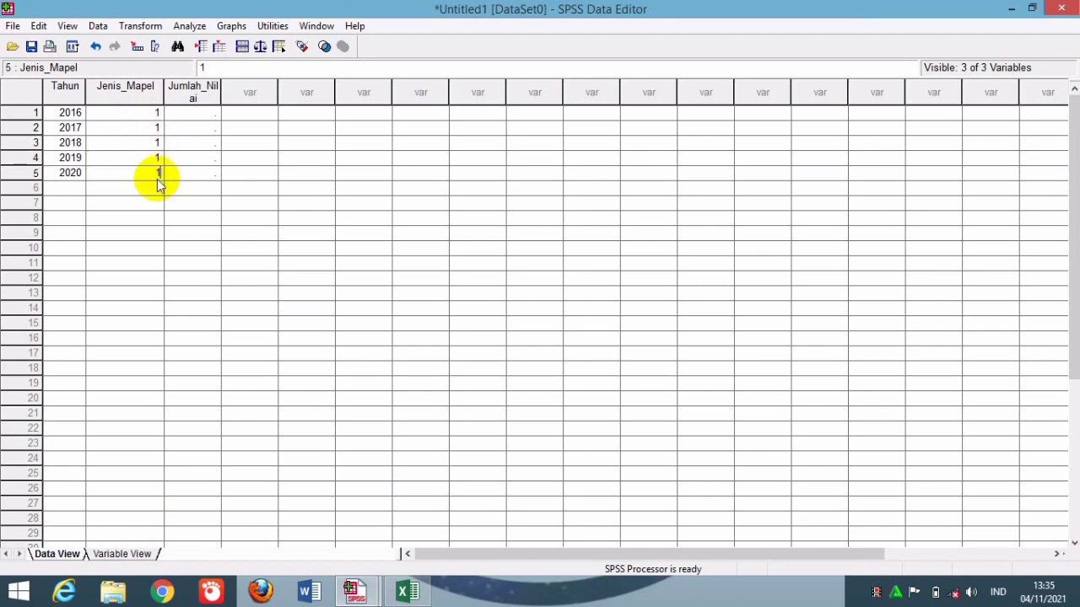
- Enter the subject code 2 in the Jenis_Mapel column for rows 6 to 10
{"action": "type", "text": "2"}
{"action": "key", "text": "Return"}
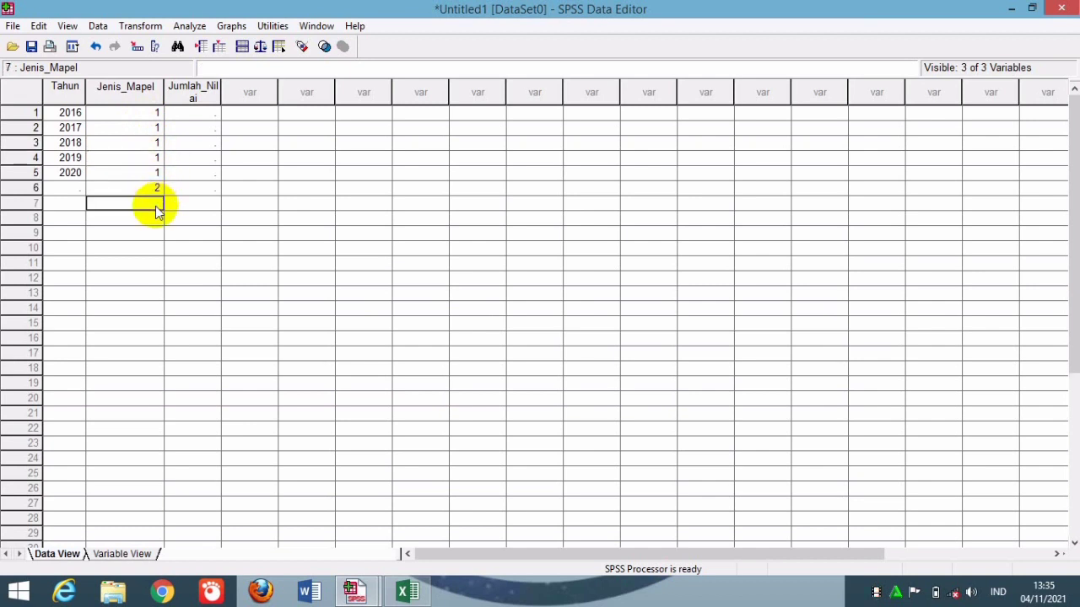
{"action": "type", "text": "2"}
{"action": "key", "text": "Return"}
{"action": "type", "text": "2"}
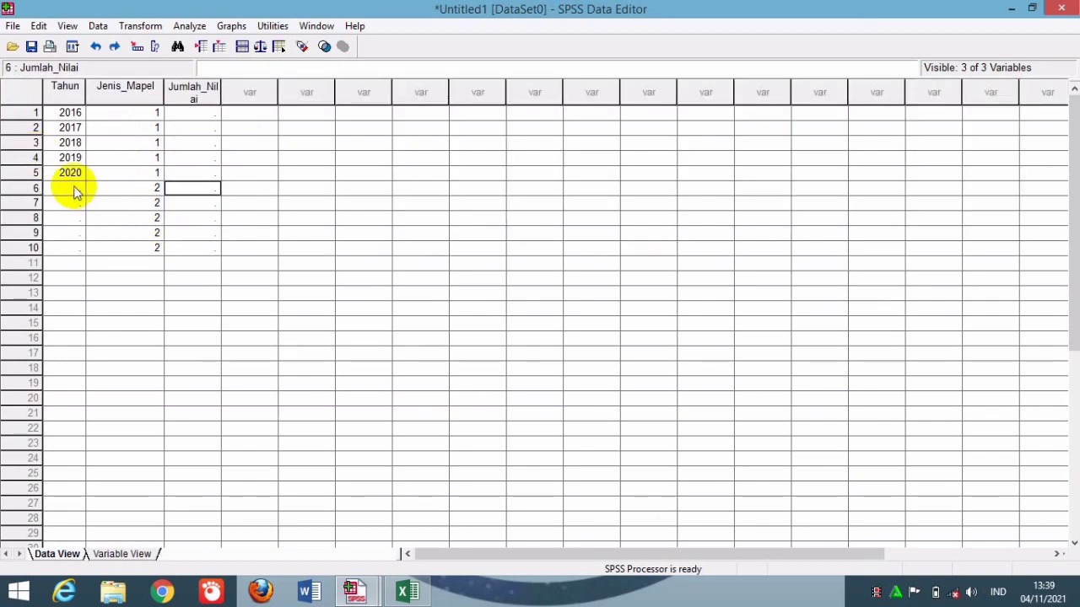
- Paste the copied years 2016 to 2020 into the Tahun column from row 6
{"action": "left_click", "coordinate": [75, 191]}
{"action": "right_click", "coordinate": [76, 190]}
{"action": "left_click", "coordinate": [85, 229]}
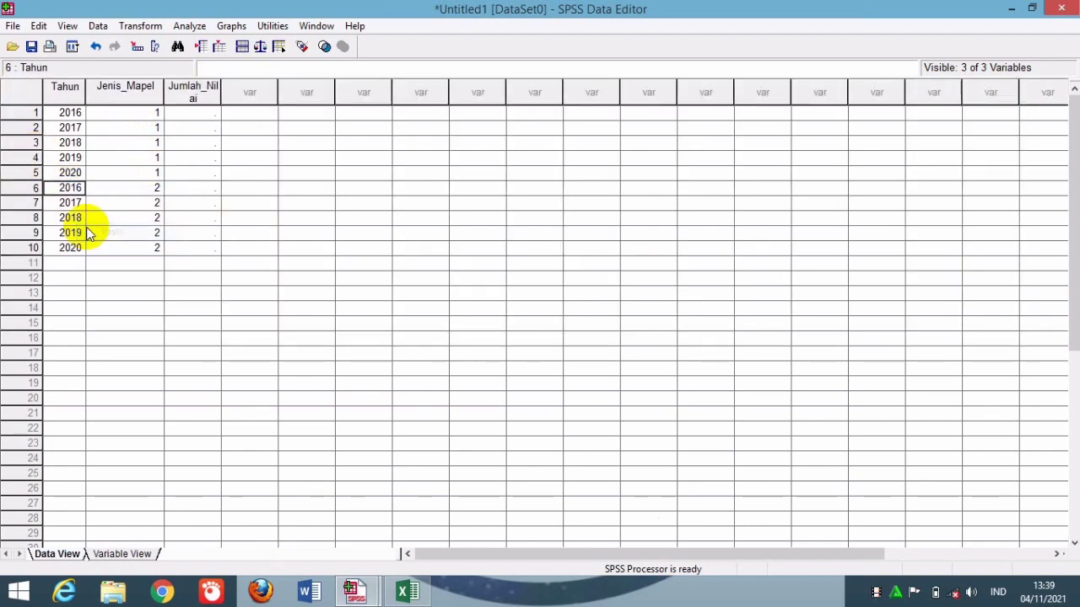
- Switch to the Excel workbook and copy the five Matematika scores from the exam averages table
{"action": "left_click", "coordinate": [193, 113]}
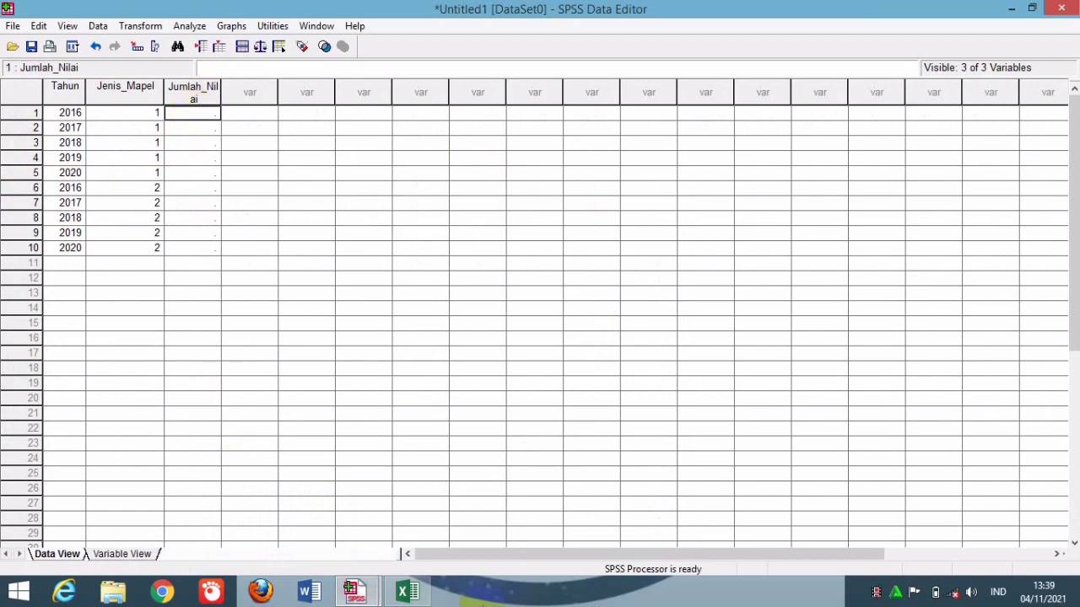
{"action": "left_click", "coordinate": [424, 588]}
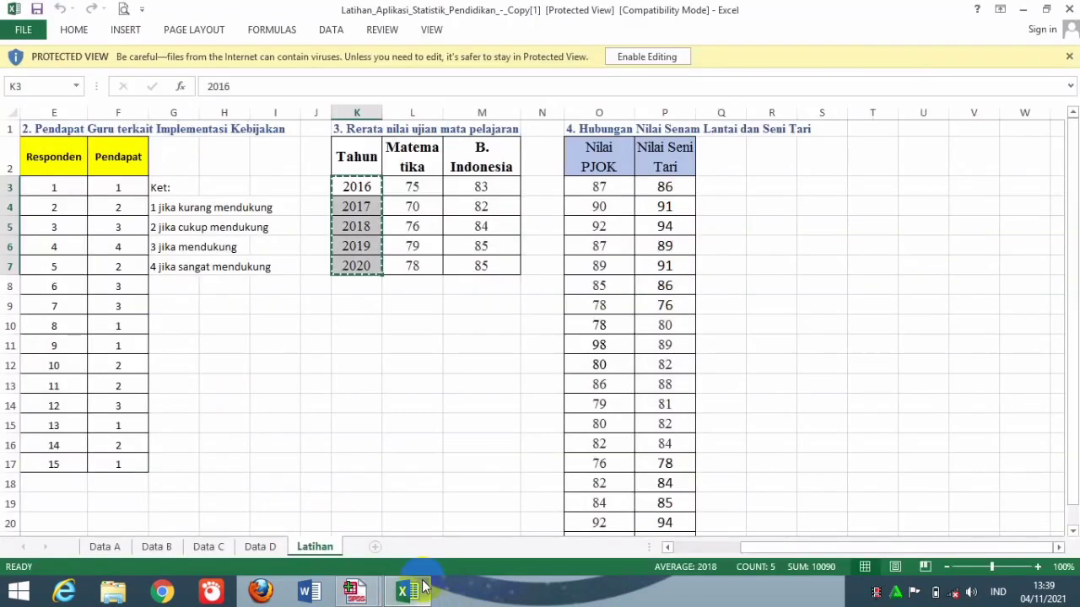
{"action": "left_click", "coordinate": [408, 186]}
{"action": "left_click_drag", "start_coordinate": [408, 185], "coordinate": [414, 263]}
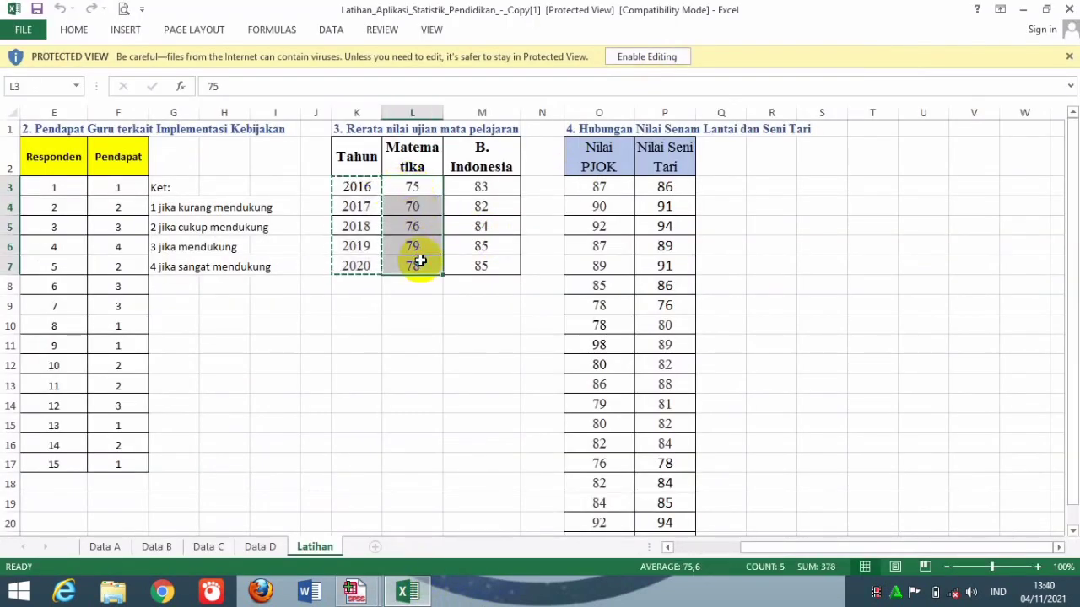
{"action": "right_click", "coordinate": [418, 265]}
{"action": "left_click", "coordinate": [456, 291]}
- Switch back to the SPSS data grid and paste the Matematika scores into the Jumlah_Nilai column from row 1
{"action": "mouse_move", "coordinate": [354, 591]}
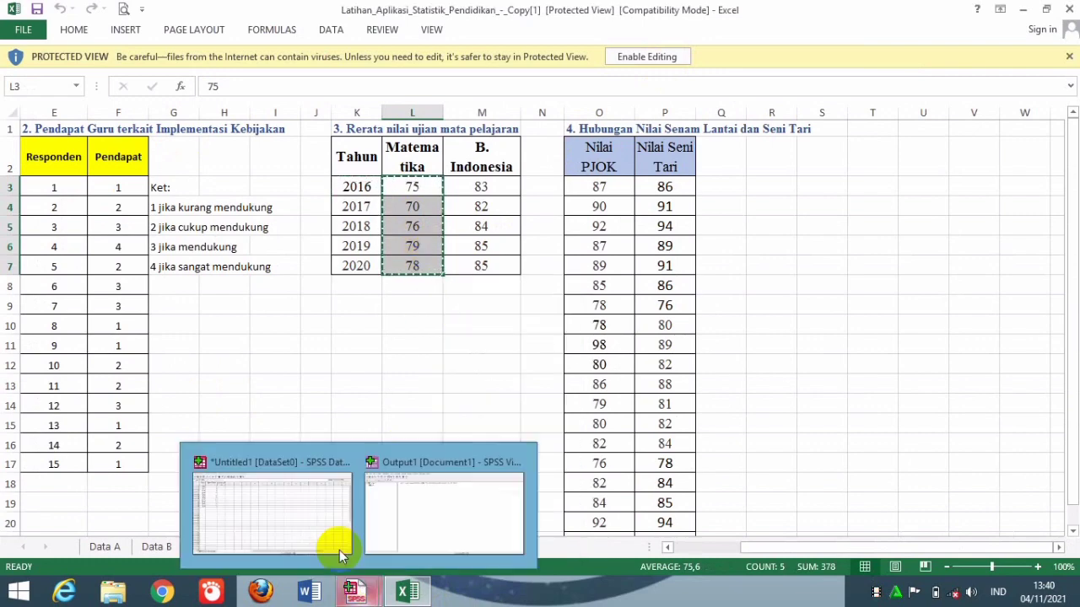
{"action": "left_click", "coordinate": [324, 532]}
{"action": "right_click", "coordinate": [195, 113]}
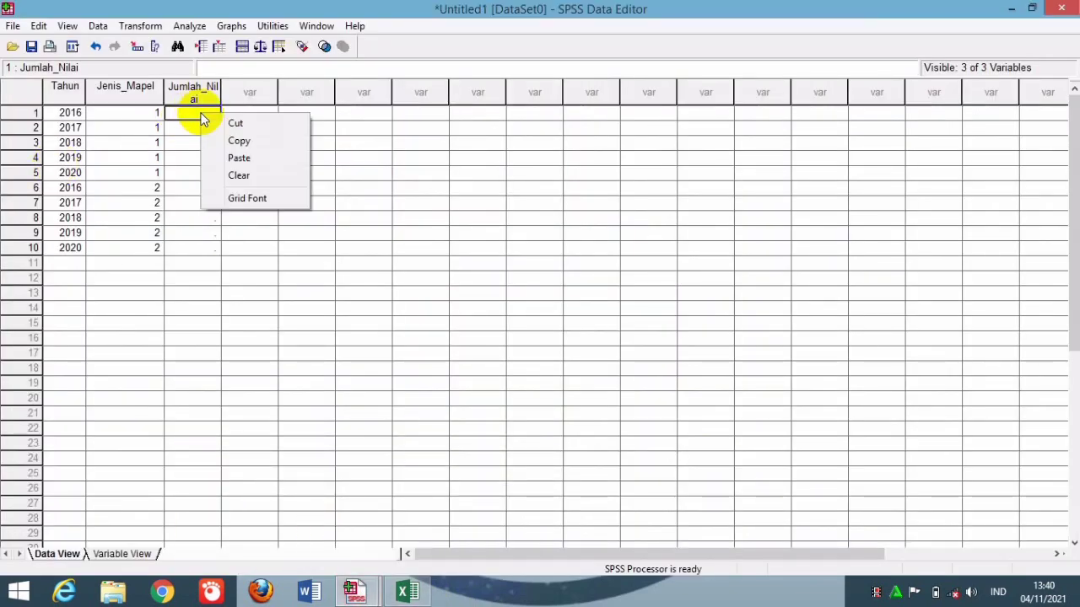
{"action": "left_click", "coordinate": [226, 158]}
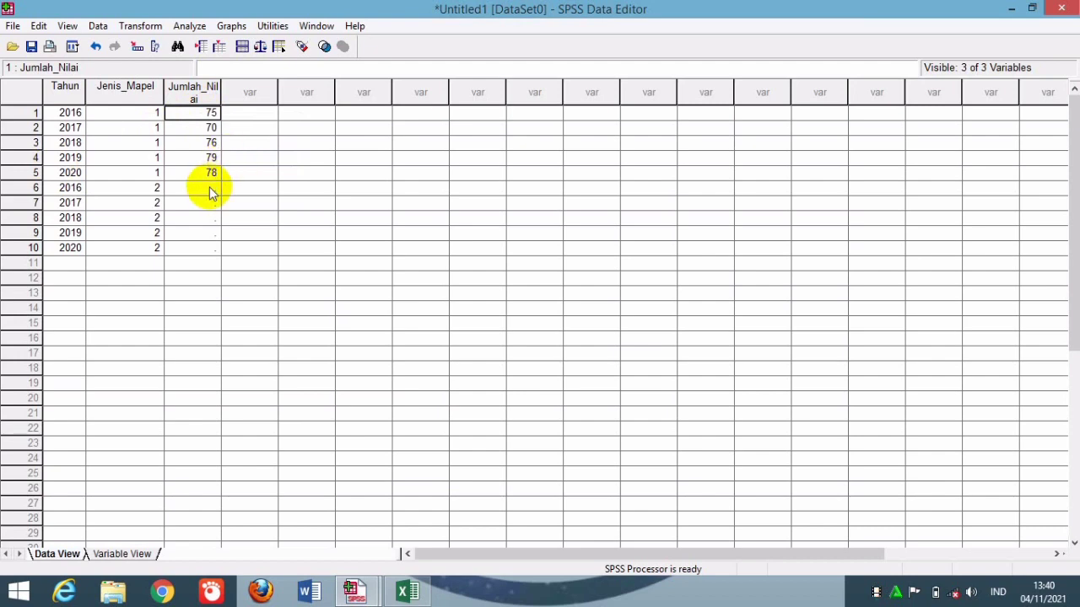
- Select row 6 of Jumlah_Nilai, switch to the Excel workbook and copy the five B. Indonesia scores
{"action": "left_click", "coordinate": [211, 189]}
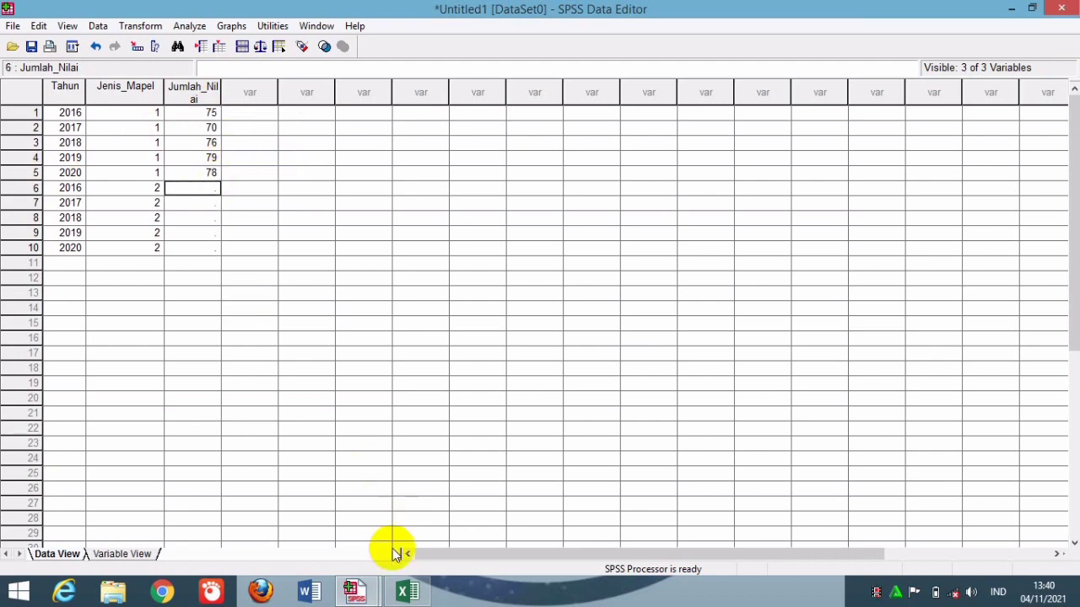
{"action": "mouse_move", "coordinate": [408, 590]}
{"action": "left_click", "coordinate": [397, 526]}
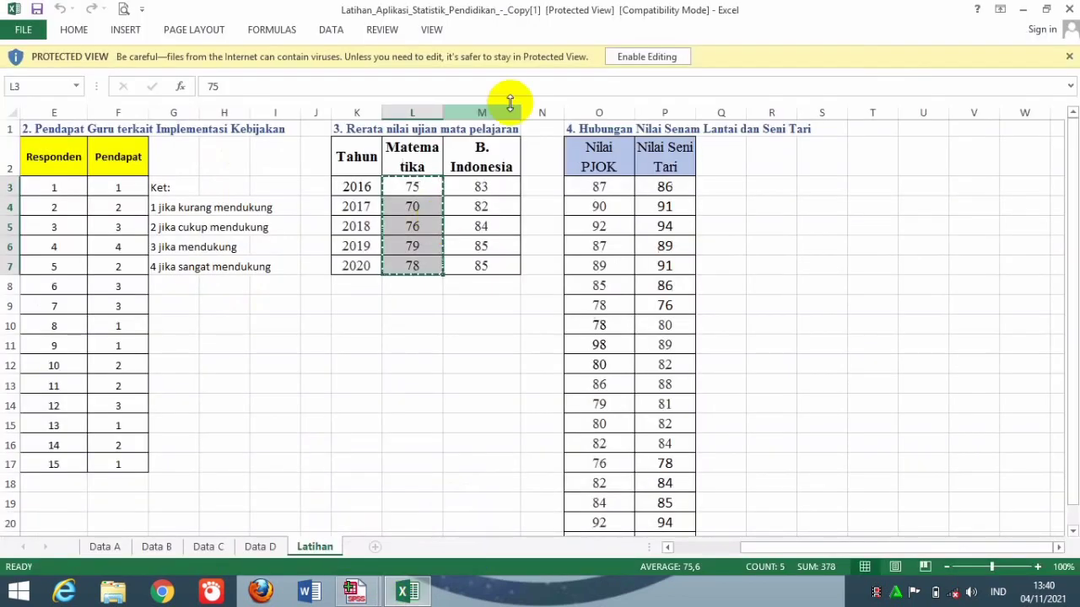
{"action": "left_click", "coordinate": [453, 185]}
{"action": "left_click_drag", "start_coordinate": [489, 188], "coordinate": [501, 259]}
{"action": "right_click", "coordinate": [501, 258]}
{"action": "left_click", "coordinate": [512, 287]}
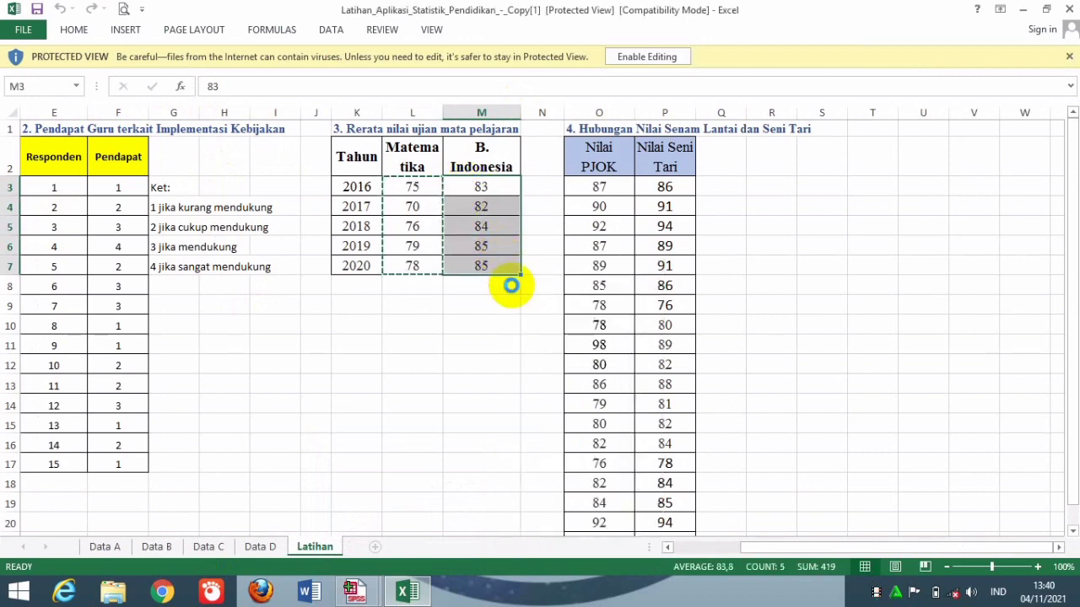
- Return to the SPSS data grid and paste the B. Indonesia scores into the Jumlah_Nilai column from row 6
{"action": "mouse_move", "coordinate": [358, 588]}
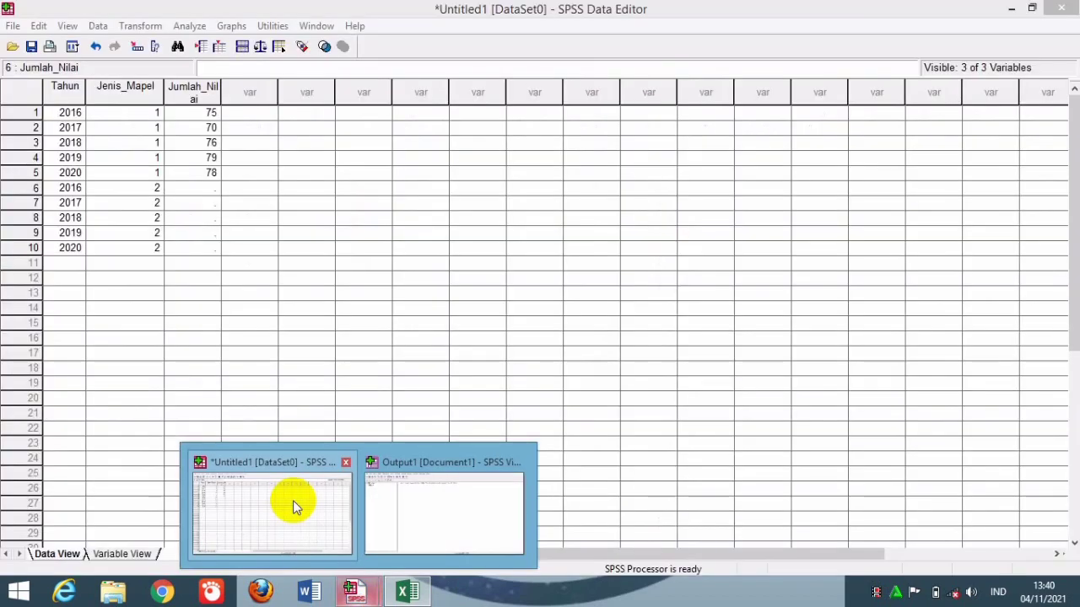
{"action": "left_click", "coordinate": [293, 500]}
{"action": "right_click", "coordinate": [207, 190]}
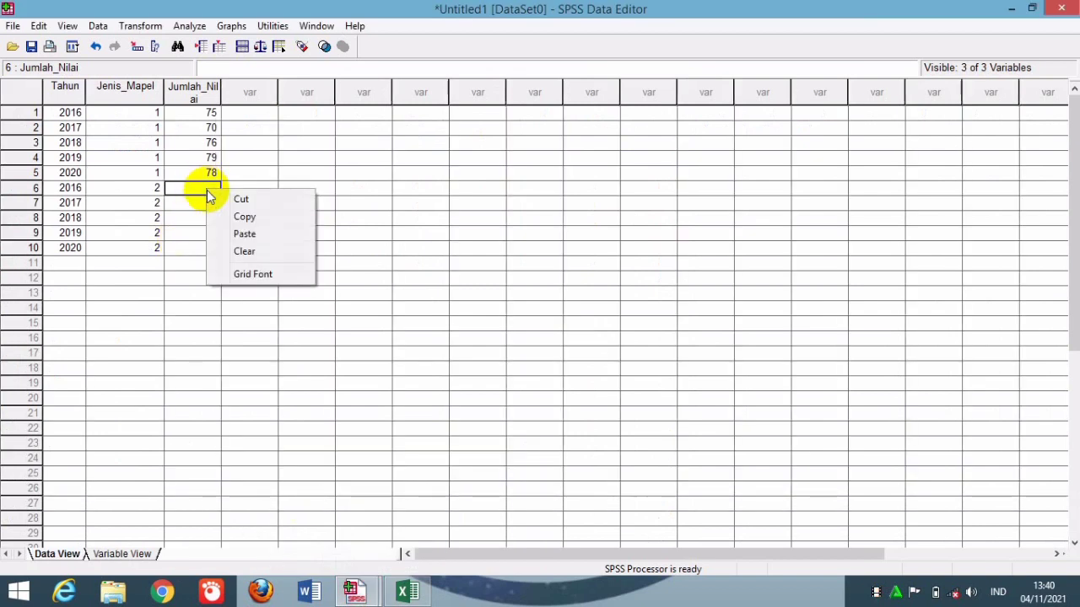
{"action": "left_click", "coordinate": [224, 232]}
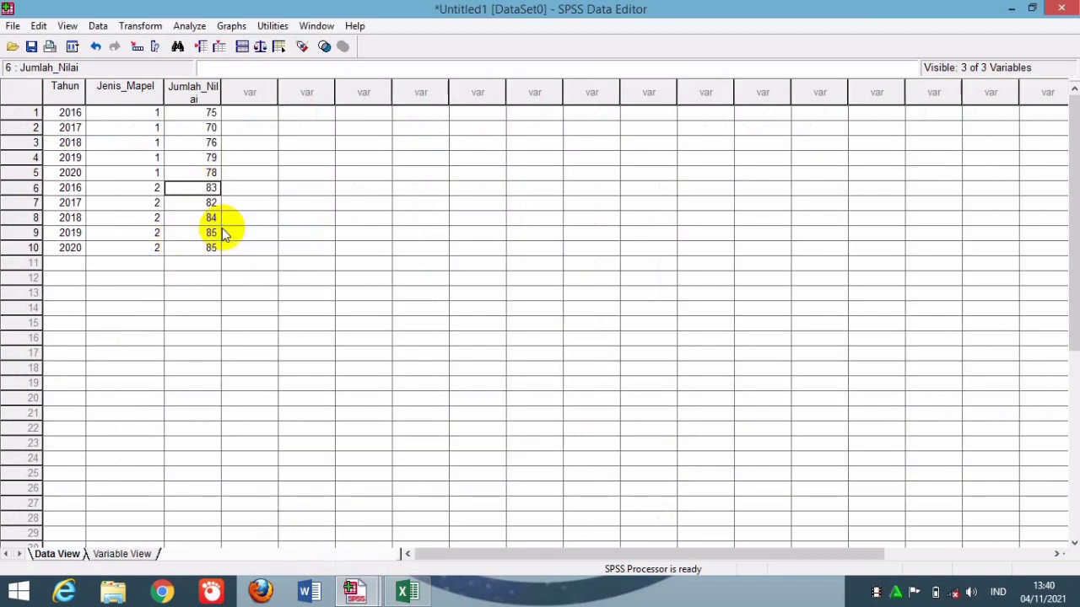
- Start a legacy multiple line chart using summaries for groups of cases and open its definition
{"action": "left_click", "coordinate": [240, 29]}
{"action": "mouse_move", "coordinate": [272, 91]}
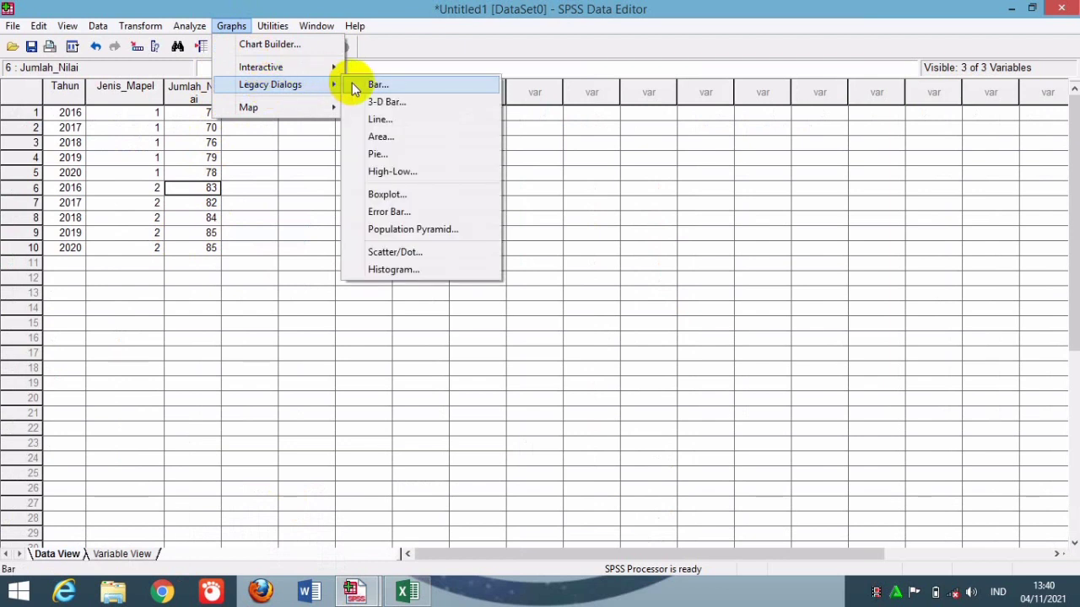
{"action": "left_click", "coordinate": [369, 123]}
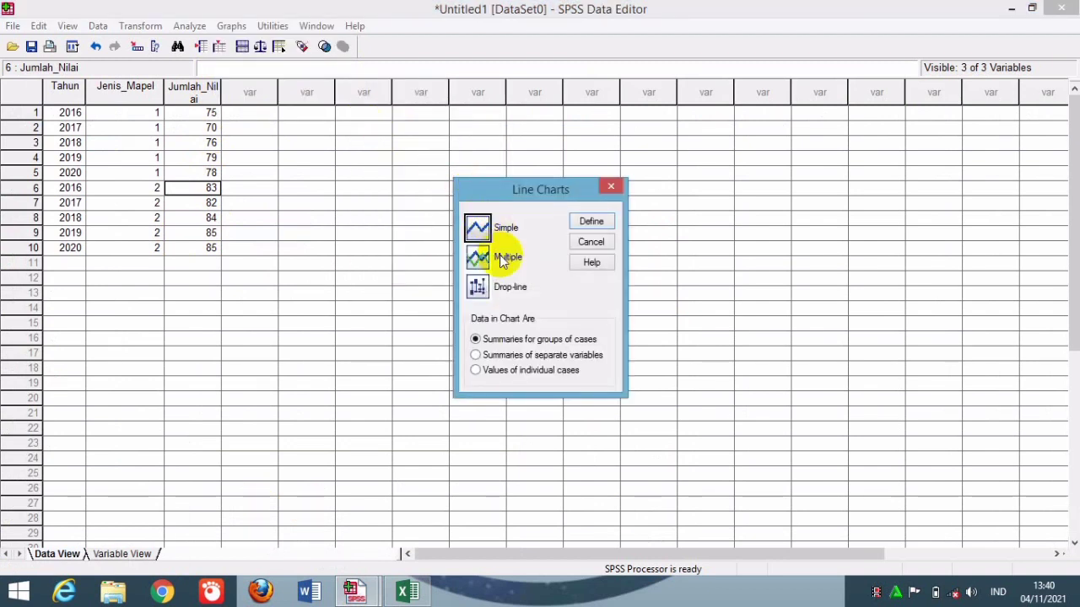
{"action": "left_click", "coordinate": [592, 222]}
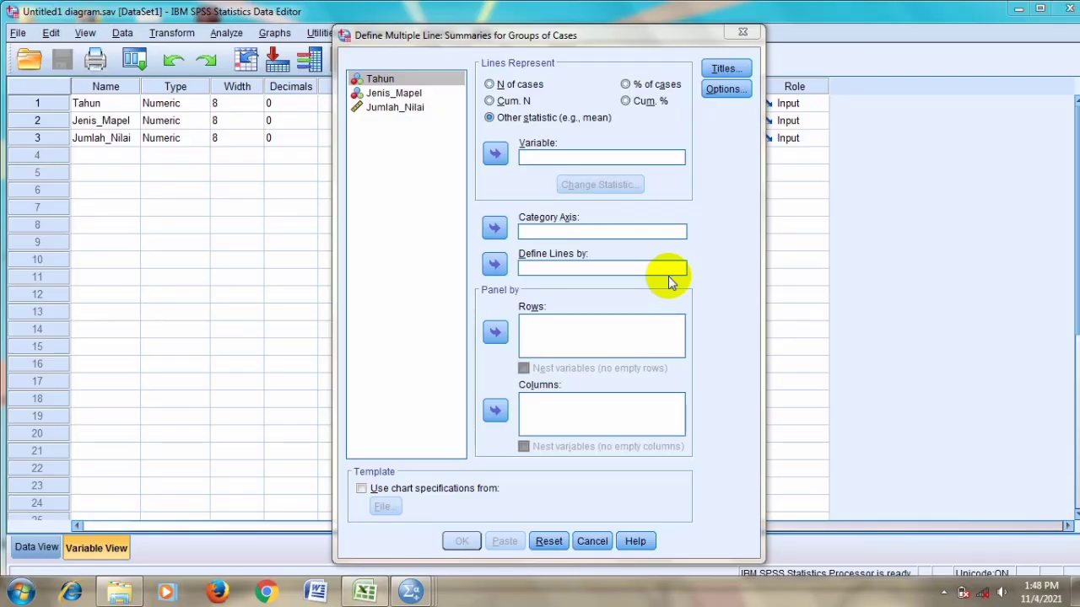
- Plot the mean of Jumlah_Nilai with Tahun as the category axis and separate lines defined by Jenis_Mapel
{"action": "left_click", "coordinate": [421, 108]}
{"action": "left_click", "coordinate": [494, 161]}
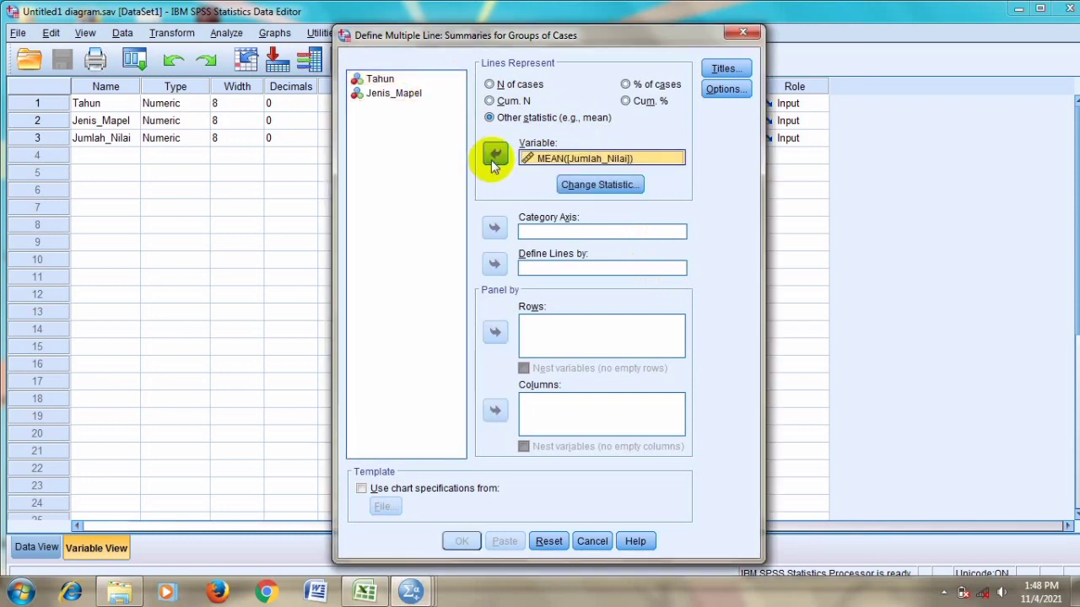
{"action": "left_click", "coordinate": [422, 81]}
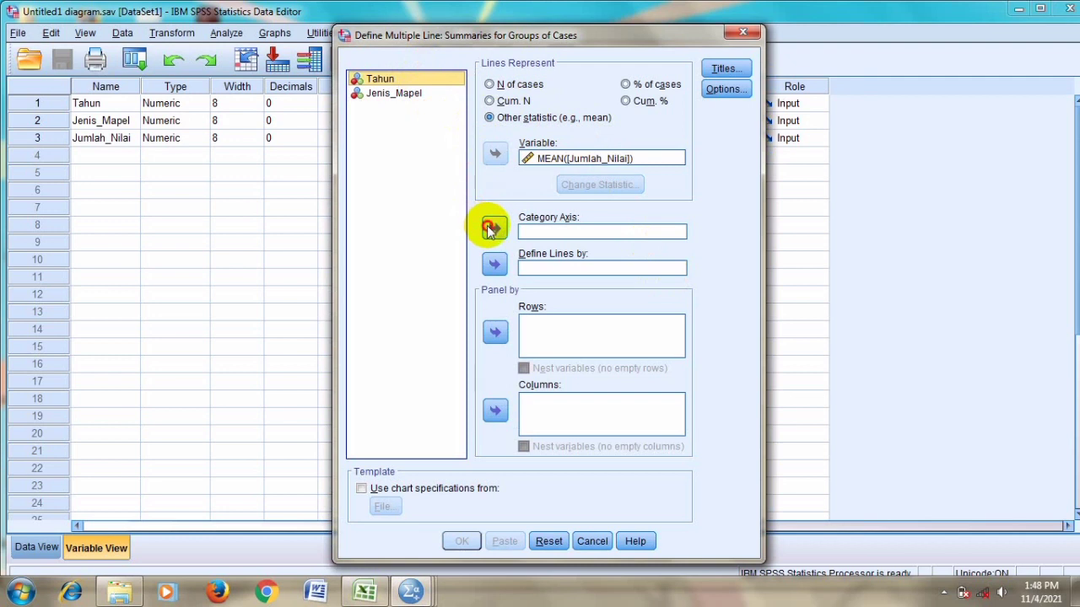
{"action": "left_click", "coordinate": [490, 228]}
{"action": "left_click", "coordinate": [412, 79]}
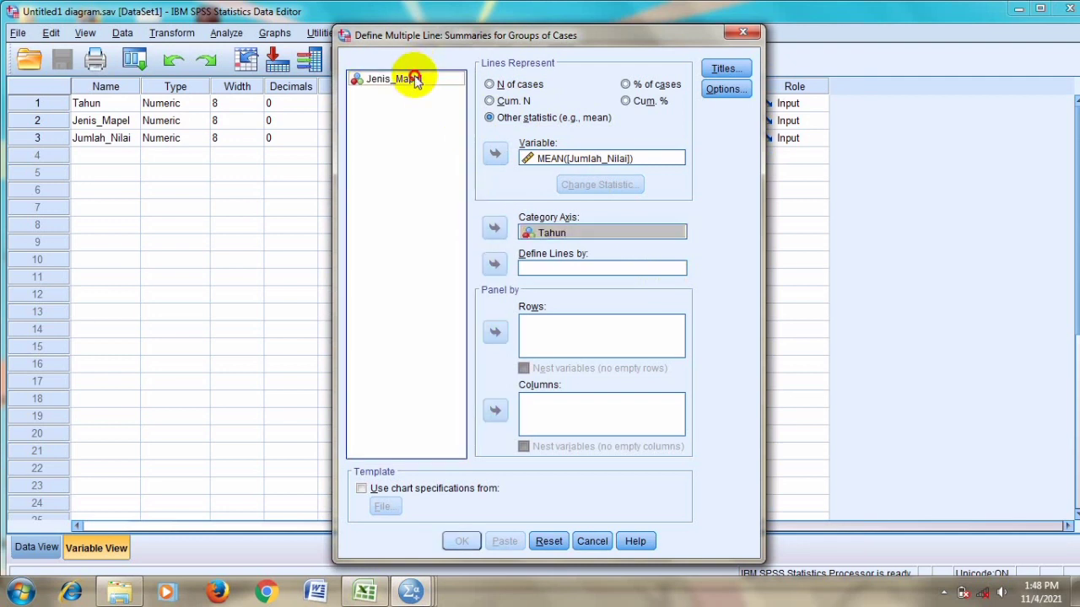
{"action": "left_click", "coordinate": [494, 266]}
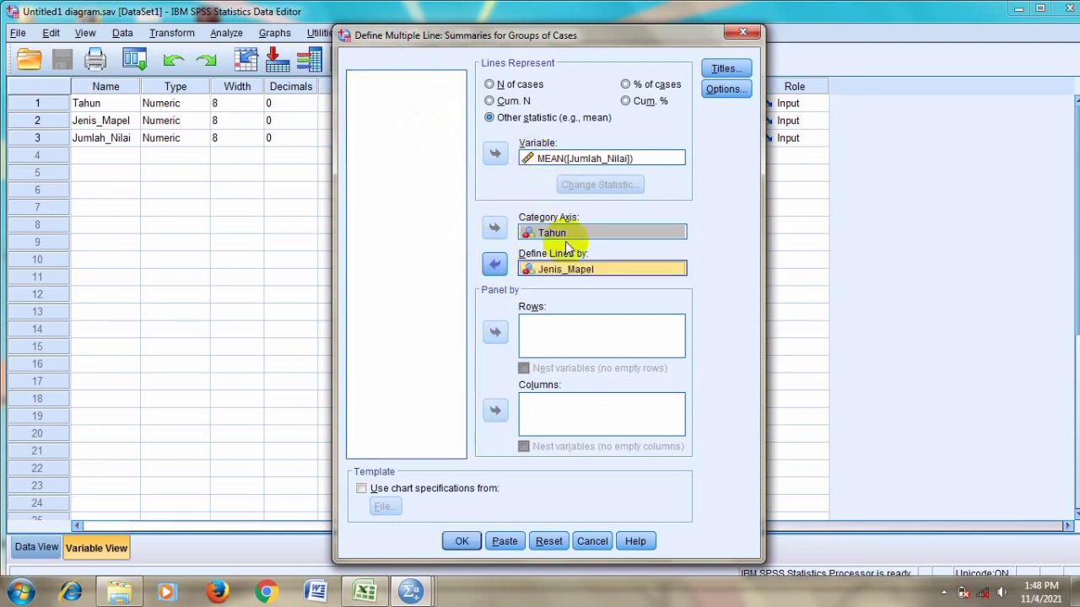
{"action": "left_click", "coordinate": [464, 540]}
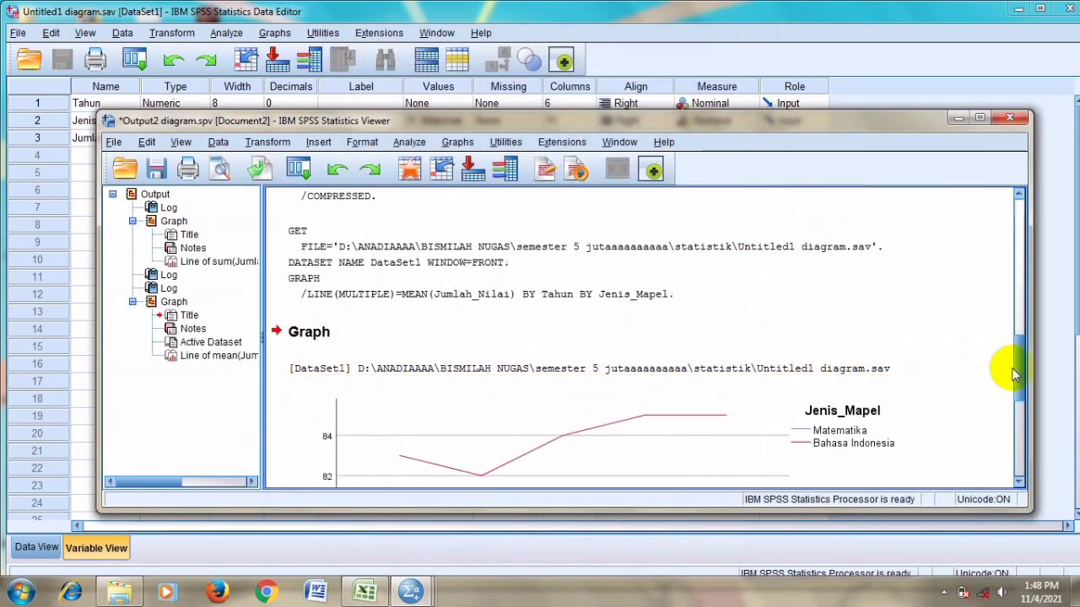
- Maximize the output viewer and examine the line chart of mean scores by year and subject
{"action": "left_click", "coordinate": [980, 118]}
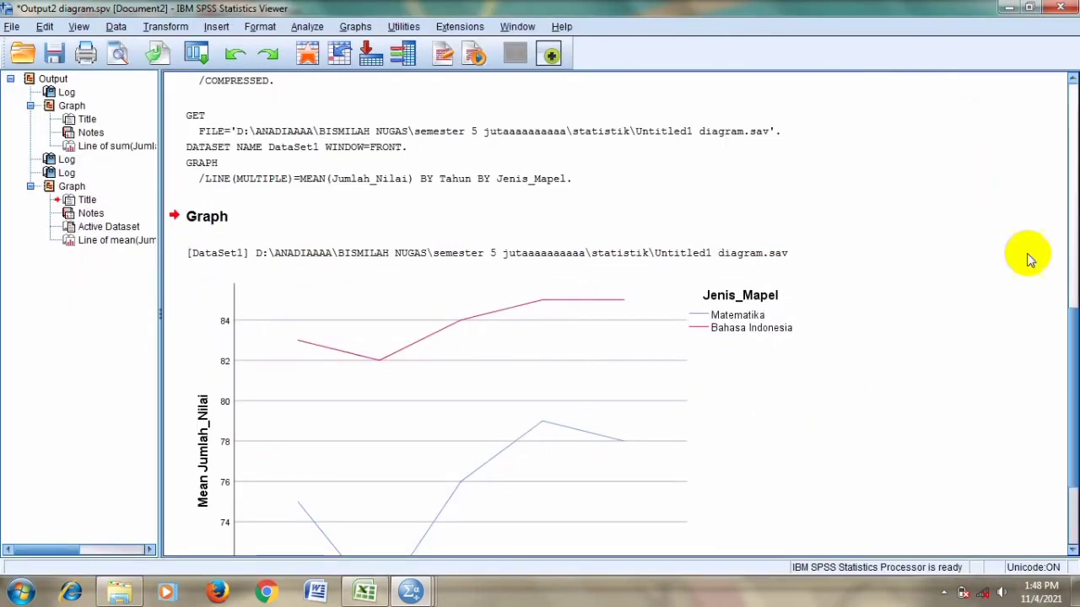
{"action": "left_click_drag", "start_coordinate": [1074, 337], "coordinate": [1076, 359]}
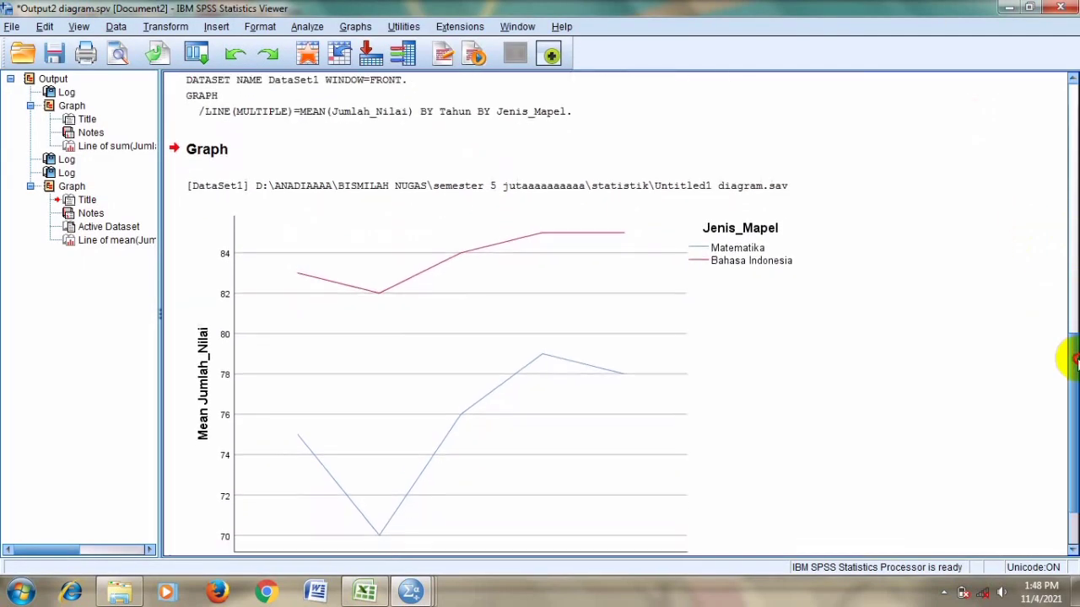
{"action": "scroll", "coordinate": [1076, 359], "scroll_direction": "down", "scroll_amount": 4}
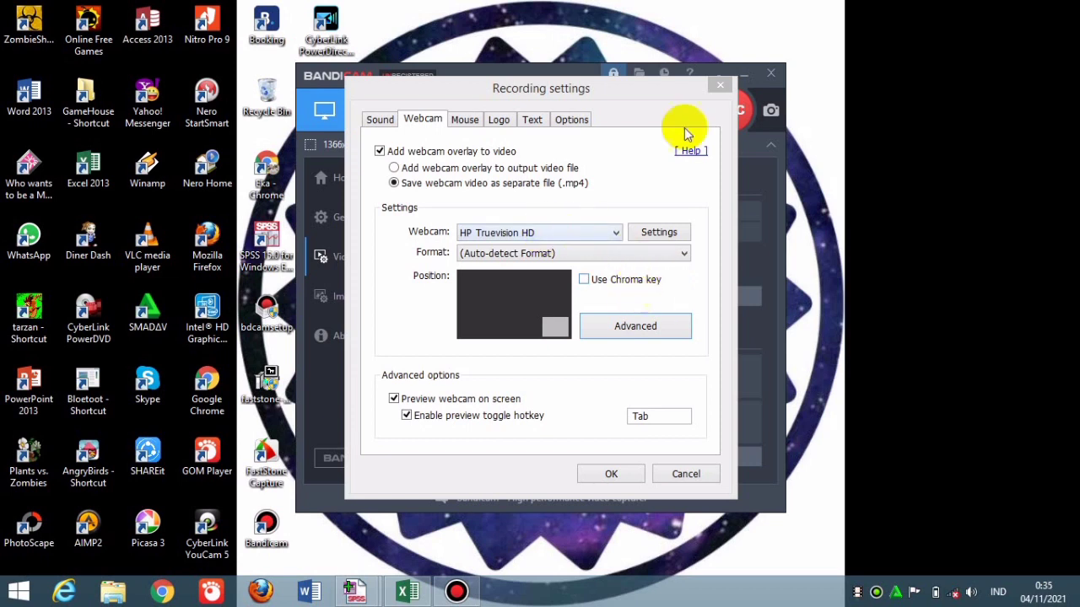
{"action": "left_click", "coordinate": [720, 85]}
{"action": "left_click", "coordinate": [359, 179]}
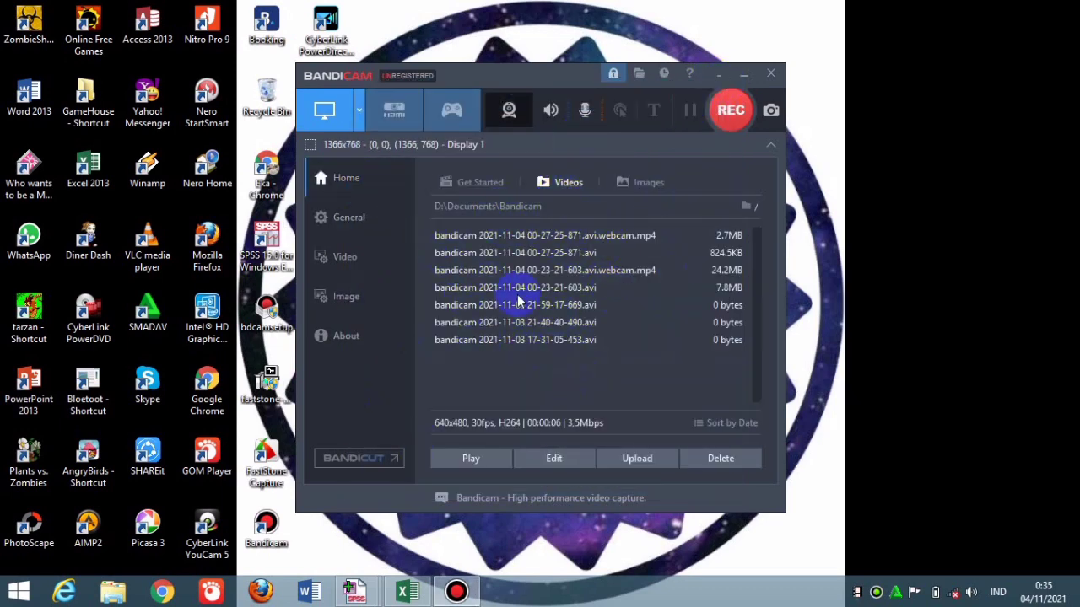
{"action": "left_click", "coordinate": [577, 236]}
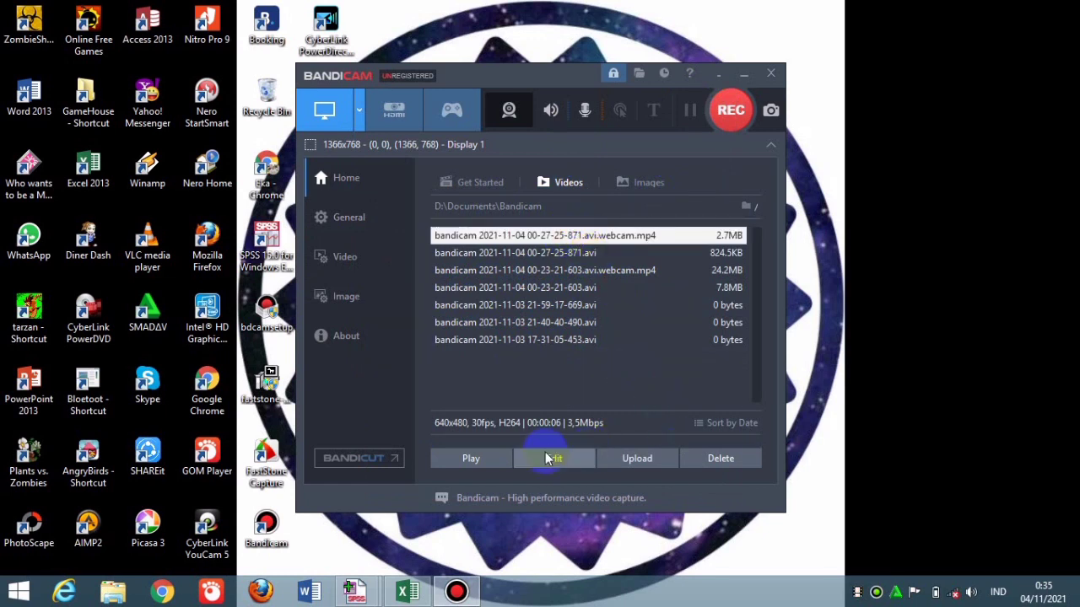
{"action": "left_click", "coordinate": [477, 461]}
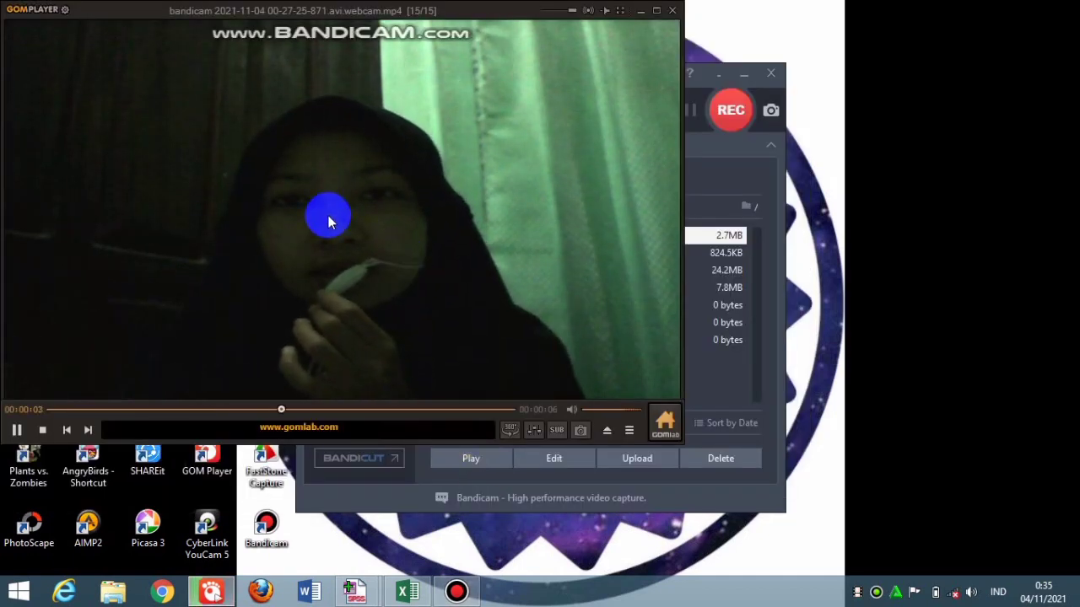
{"action": "left_click", "coordinate": [672, 11]}
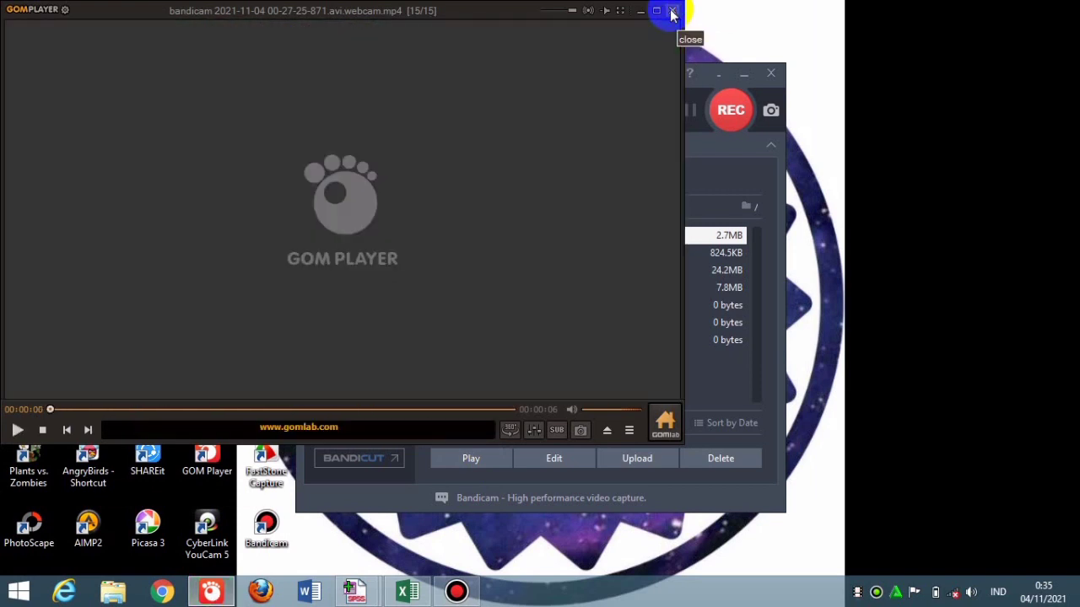
{"action": "left_click", "coordinate": [673, 11]}
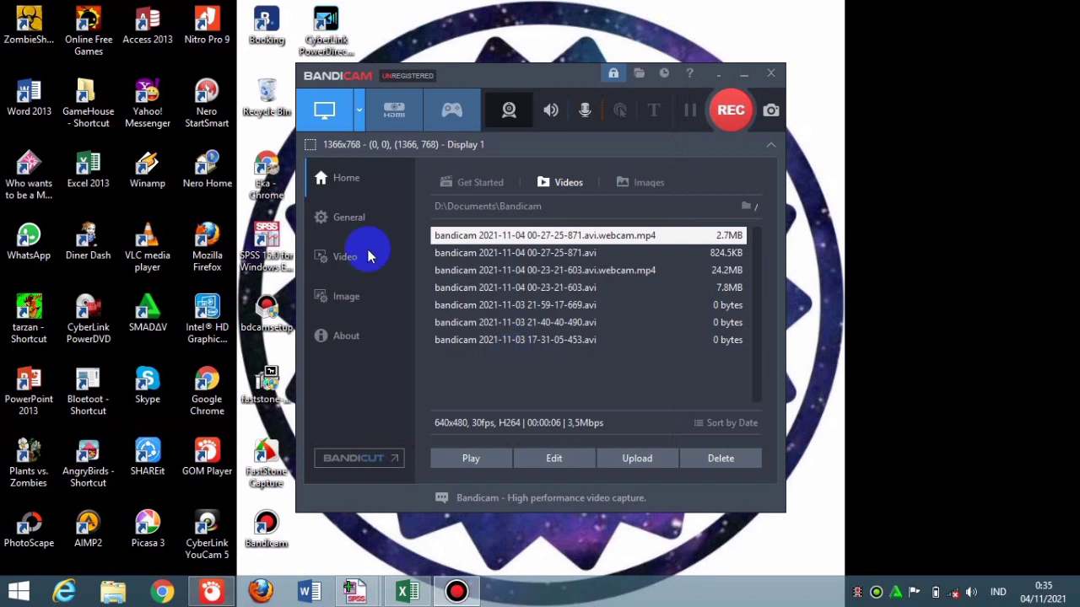
- Set the webcam overlay to the lower-right preset position in Bandicam's advanced webcam settings and confirm
{"action": "left_click", "coordinate": [355, 255]}
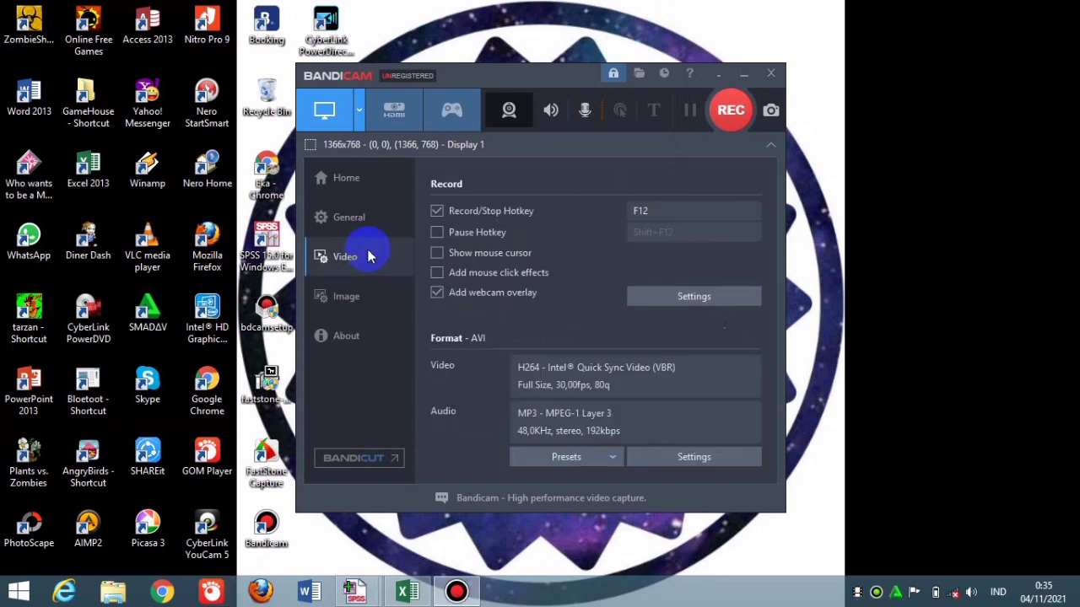
{"action": "left_click", "coordinate": [693, 296]}
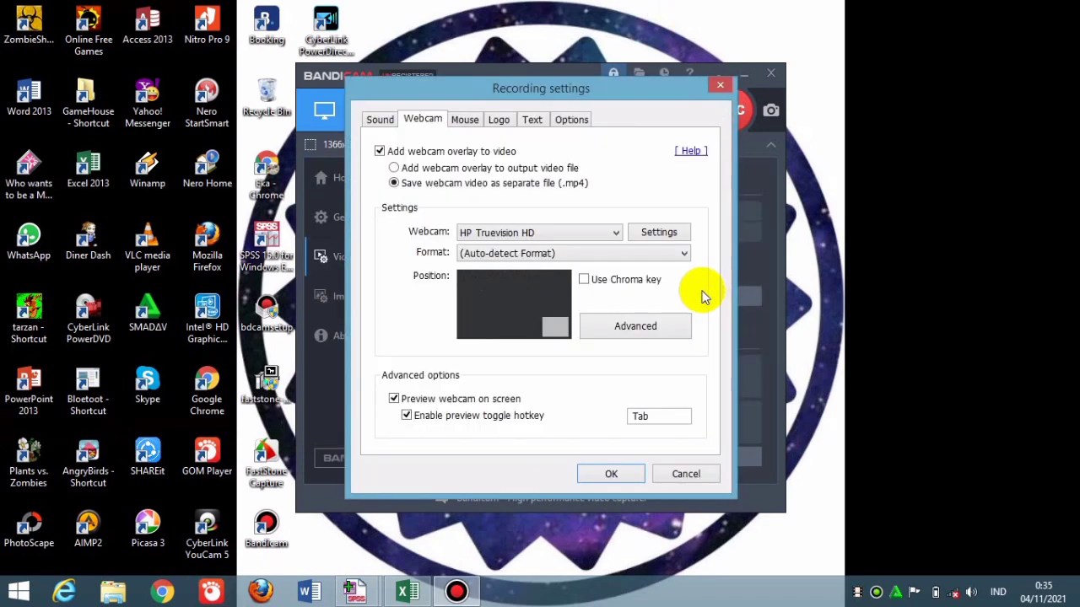
{"action": "left_click", "coordinate": [655, 327]}
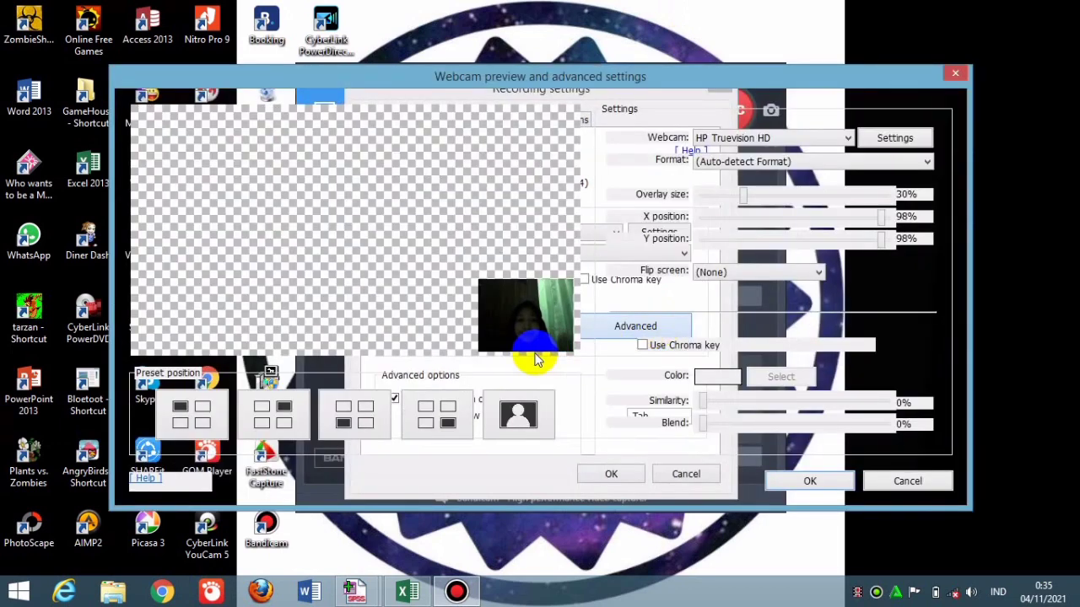
{"action": "left_click", "coordinate": [440, 413]}
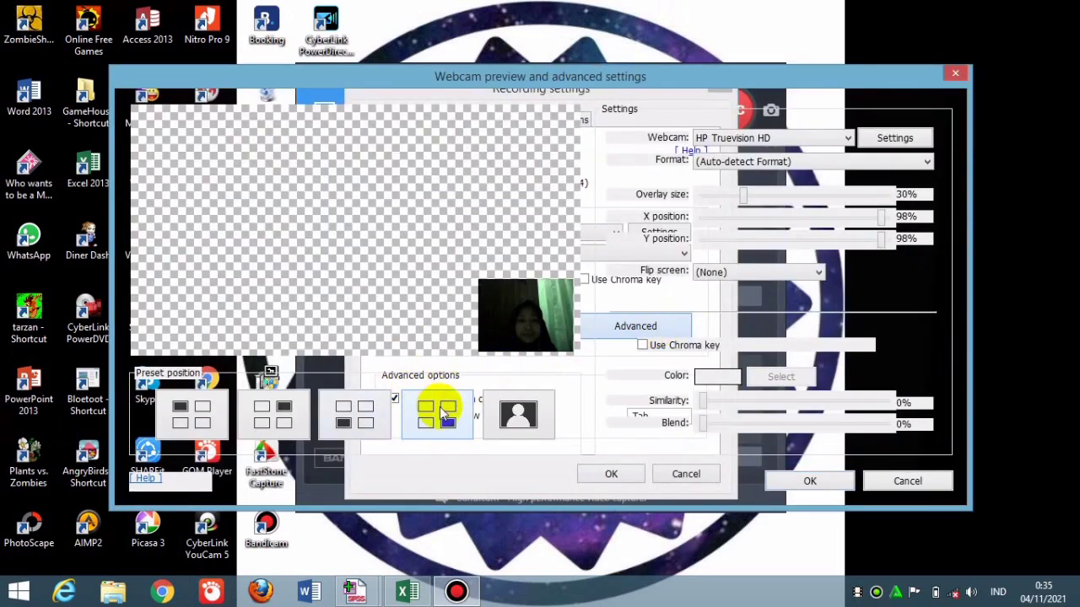
{"action": "left_click", "coordinate": [613, 474]}
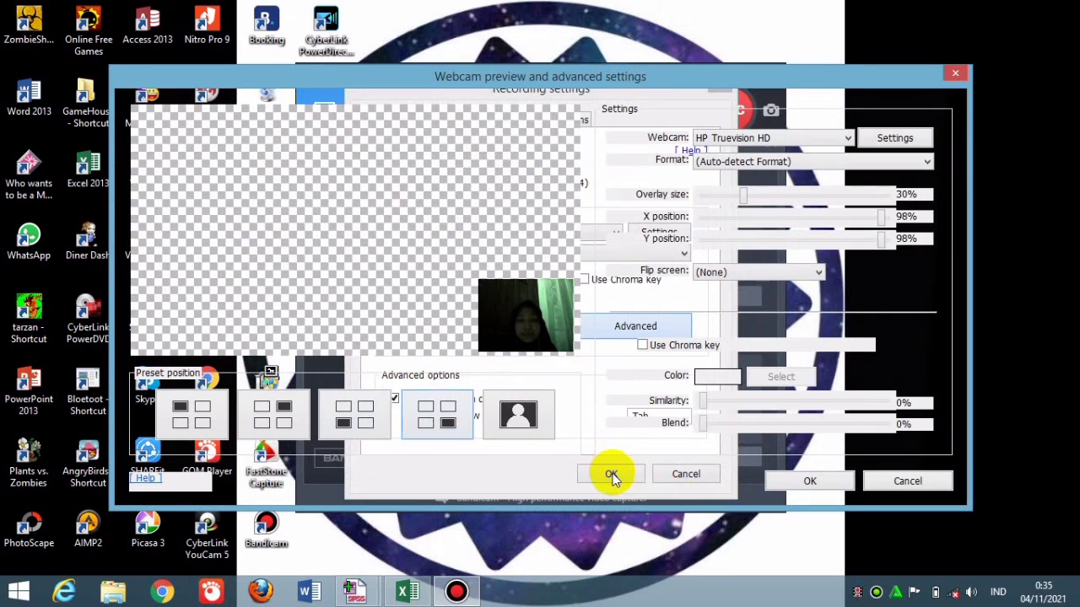